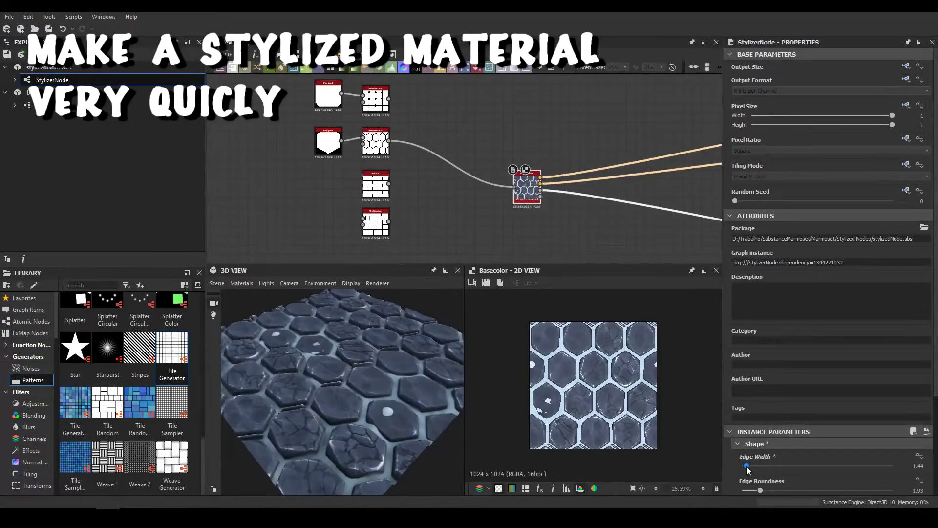
# - Set the stylized node's brick colour to grey 106/108/114 in the colour editor
pyautogui.moveTo(383, 378); pyautogui.dragTo(386, 303)
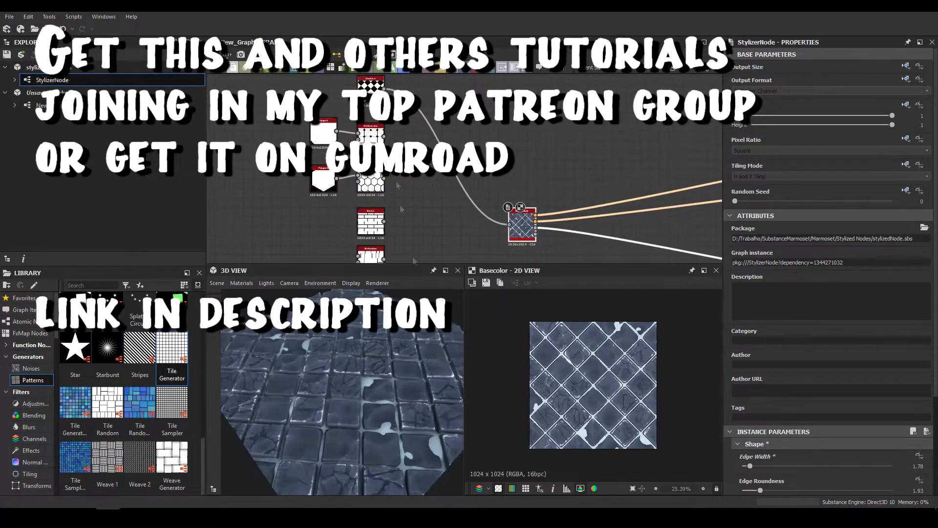
pyautogui.doubleClick(522, 225)
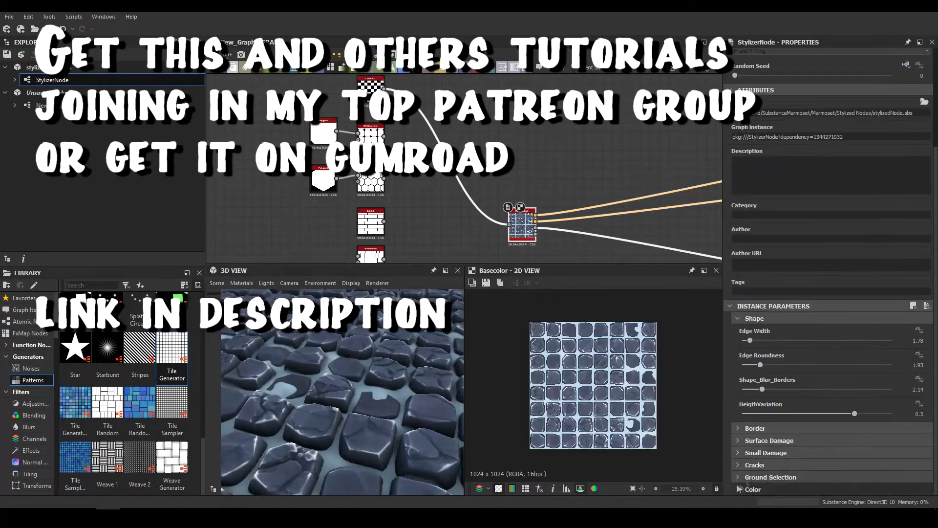
pyautogui.scroll(-2, 831, 293)
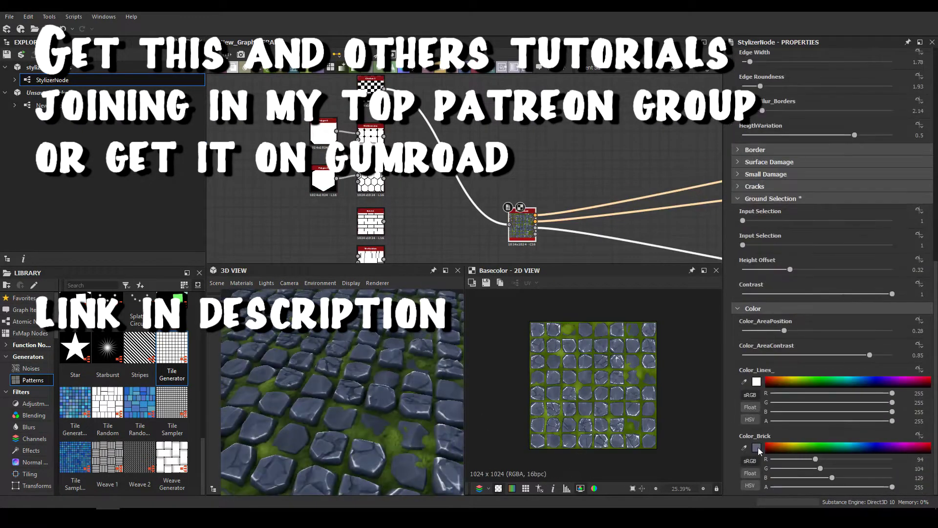
pyautogui.click(756, 447)
pyautogui.click(457, 304)
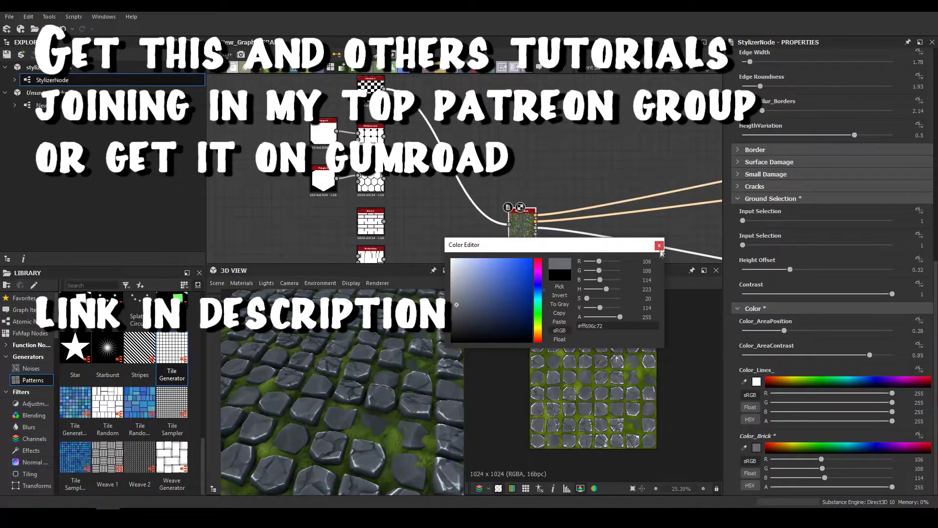
pyautogui.click(659, 245)
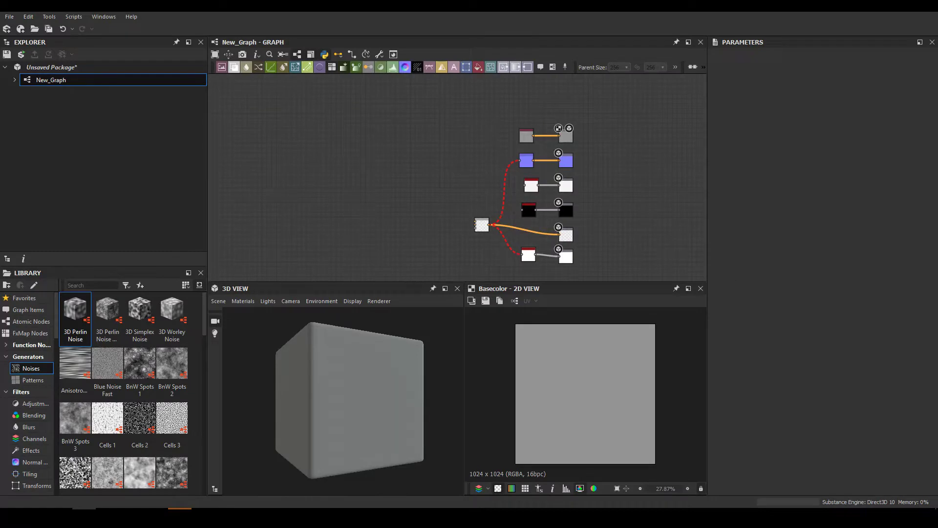
# - Add a Shape node (Ridged Bell) for the arch to the empty graph
pyautogui.scroll(3, 337, 171)
pyautogui.press('space')
pyautogui.write('shape')
pyautogui.press('Return')
pyautogui.scroll(-3, 736, 415)
pyautogui.scroll(-4, 737, 415)
pyautogui.scroll(-4, 736, 416)
# - Follow the bell Shape with a Levels node and a Transformation 2D node
pyautogui.press('space')
pyautogui.write('levels')
pyautogui.press('Return')
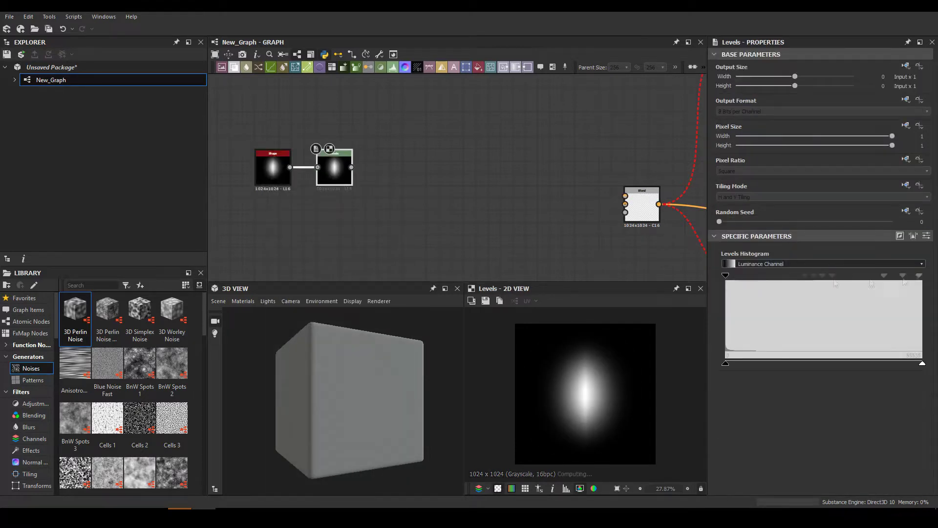
pyautogui.press('space')
pyautogui.write('transform')
pyautogui.press('Return')
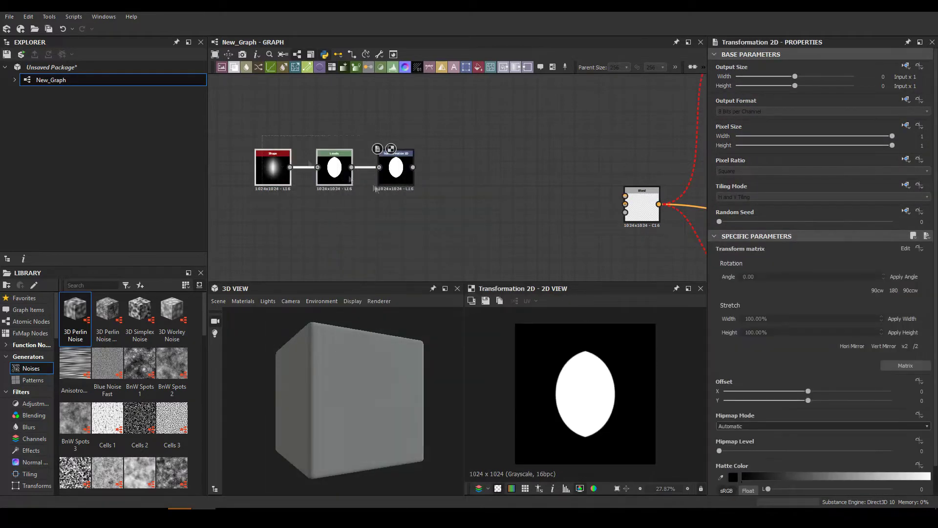
# - Add a second Shape node for the base band and a Blend node after the bell
pyautogui.moveTo(439, 196); pyautogui.dragTo(499, 179, button='middle')
pyautogui.press('space')
pyautogui.write('shape')
pyautogui.press('Return')
pyautogui.click(369, 126)
pyautogui.write('blend')
pyautogui.moveTo(386, 175); pyautogui.dragTo(414, 117)
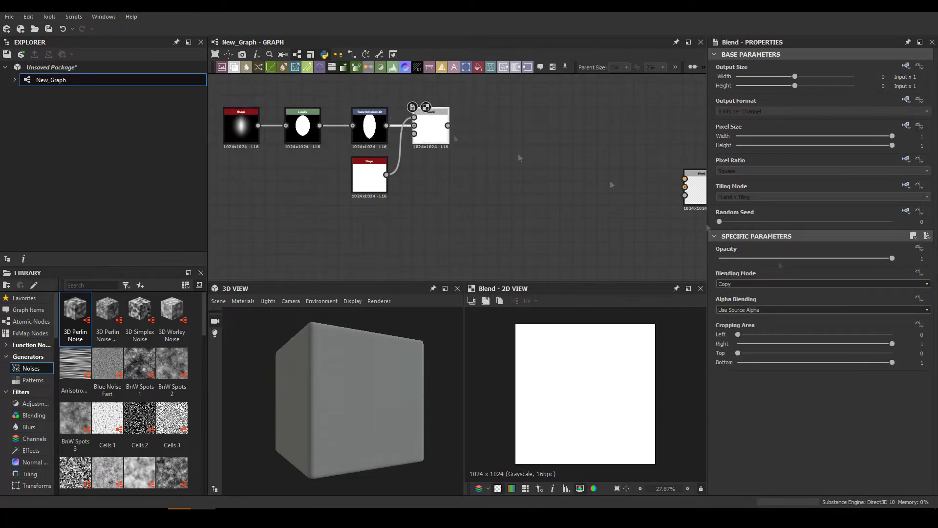
# - Insert a Transformation 2D on the band and offset it to about -0.22 to flat-cut the arch base
pyautogui.click(369, 178)
pyautogui.scroll(-5, 878, 469)
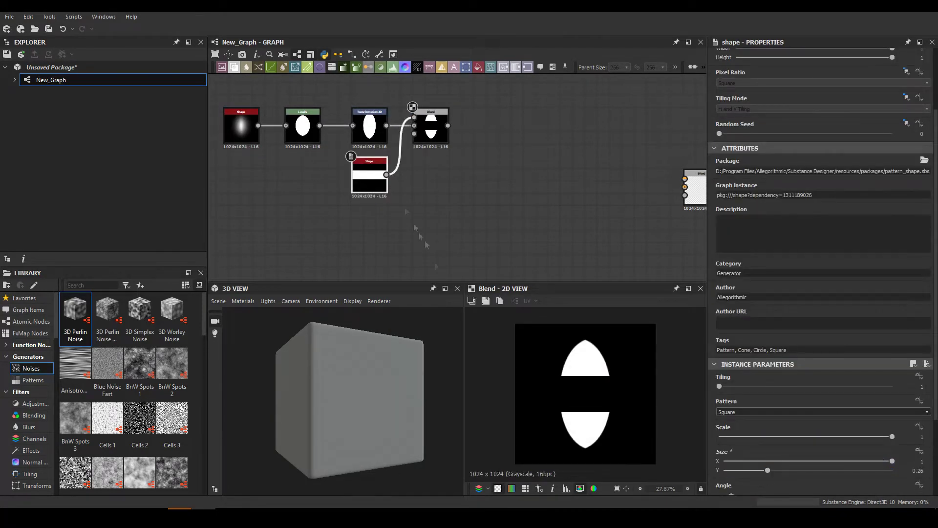
pyautogui.moveTo(370, 176); pyautogui.dragTo(288, 176)
pyautogui.press('space')
pyautogui.write('transform')
pyautogui.press('Return')
pyautogui.moveTo(808, 371); pyautogui.dragTo(771, 371)
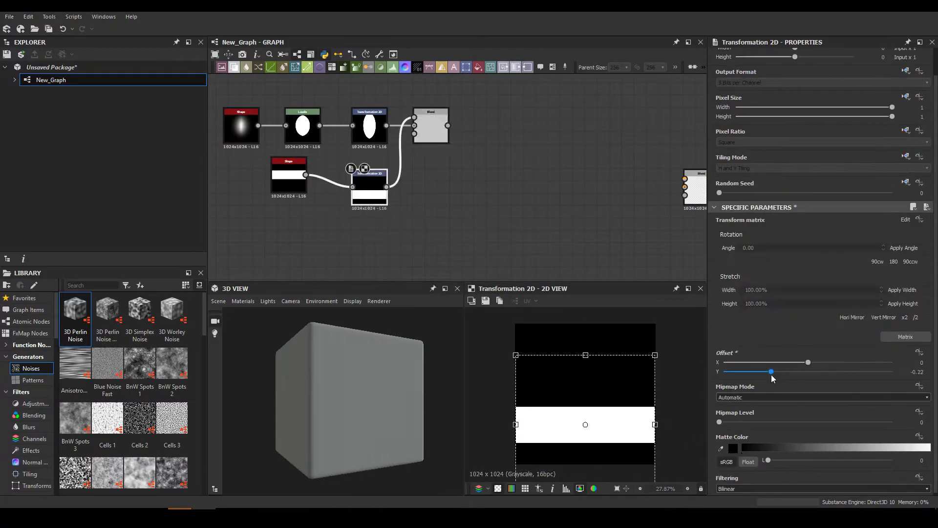
pyautogui.doubleClick(431, 126)
pyautogui.click(369, 190)
pyautogui.click(288, 175)
pyautogui.click(369, 191)
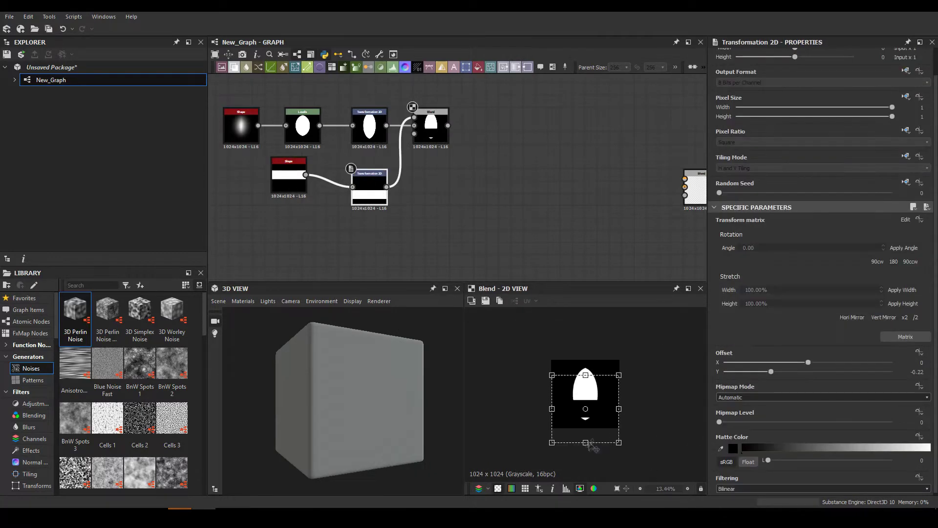
pyautogui.scroll(5, 605, 409)
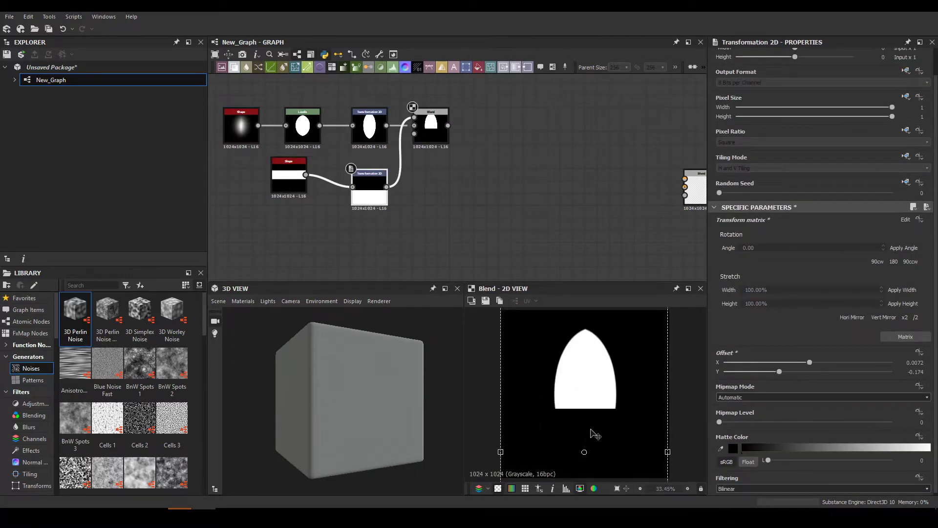
# - Add a Bevel with distance -0.13 after the arch Blend, followed by a Levels node
pyautogui.click(431, 126)
pyautogui.scroll(3, 410, 161)
pyautogui.press('space')
pyautogui.write('bevel')
pyautogui.press('Return')
pyautogui.moveTo(848, 473); pyautogui.dragTo(795, 474)
pyautogui.press('space')
pyautogui.write('levels')
pyautogui.press('Return')
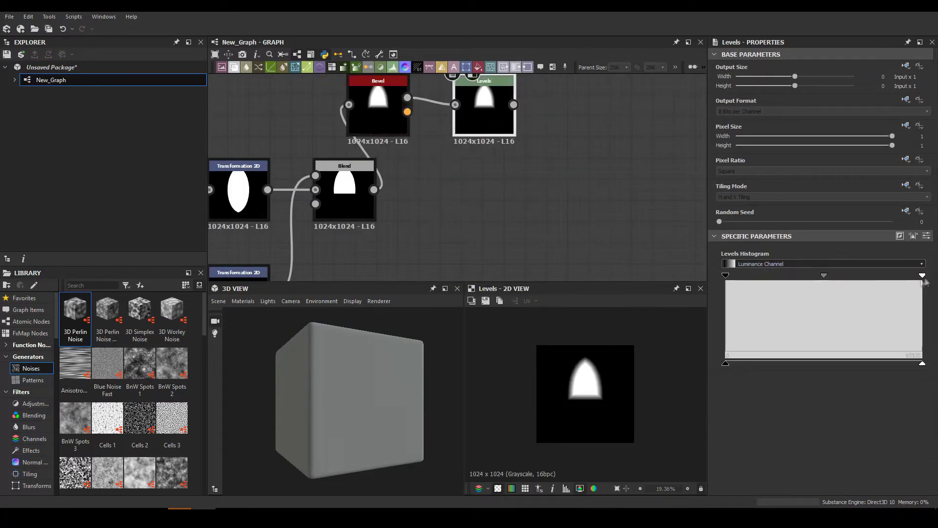
# - Duplicate the Blend, wire in the bevelled Levels and arch, and set it to Subtract
pyautogui.click(344, 166)
pyautogui.hotkey('ctrl', 'c')
pyautogui.hotkey('ctrl', 'v')
pyautogui.moveTo(513, 105); pyautogui.dragTo(528, 184)
pyautogui.moveTo(374, 190); pyautogui.dragTo(528, 199)
pyautogui.click(821, 284)
pyautogui.click(728, 304)
pyautogui.scroll(5, 601, 379)
pyautogui.scroll(-5, 424, 176)
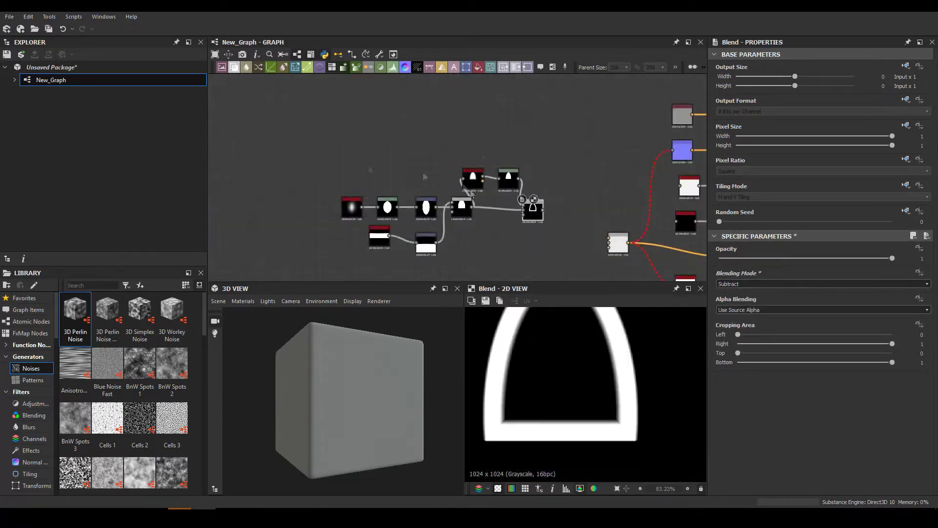
pyautogui.click(508, 180)
pyautogui.scroll(5, 646, 190)
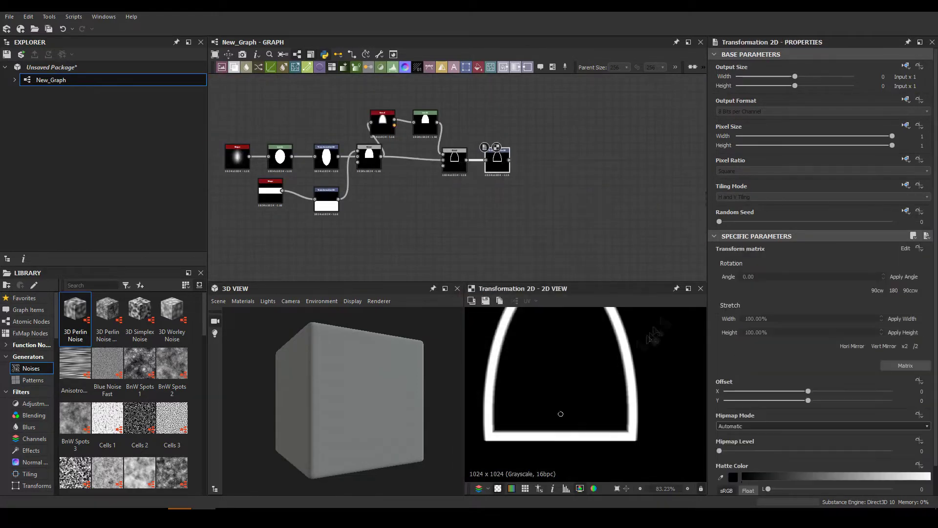
# - Add a Tile Generator node to the graph
pyautogui.scroll(3, 523, 154)
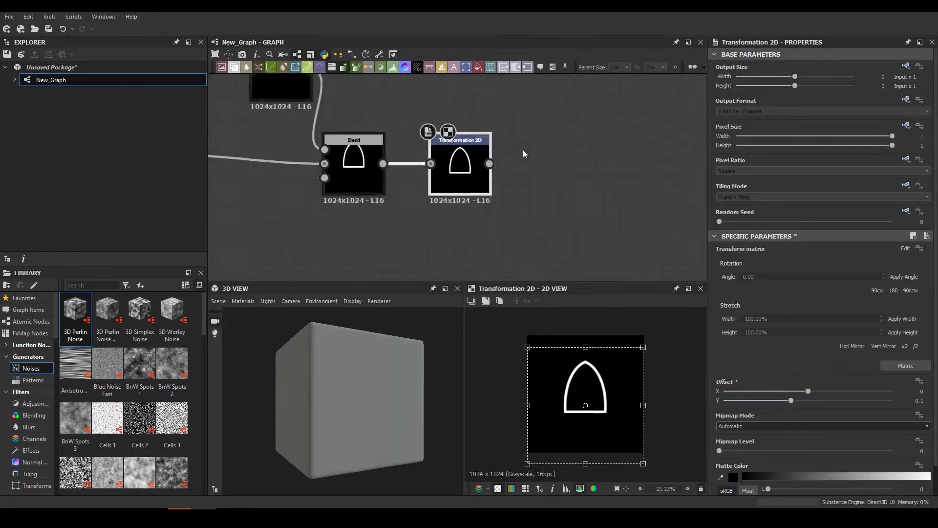
pyautogui.press('space')
pyautogui.write('tile')
pyautogui.press('Return')
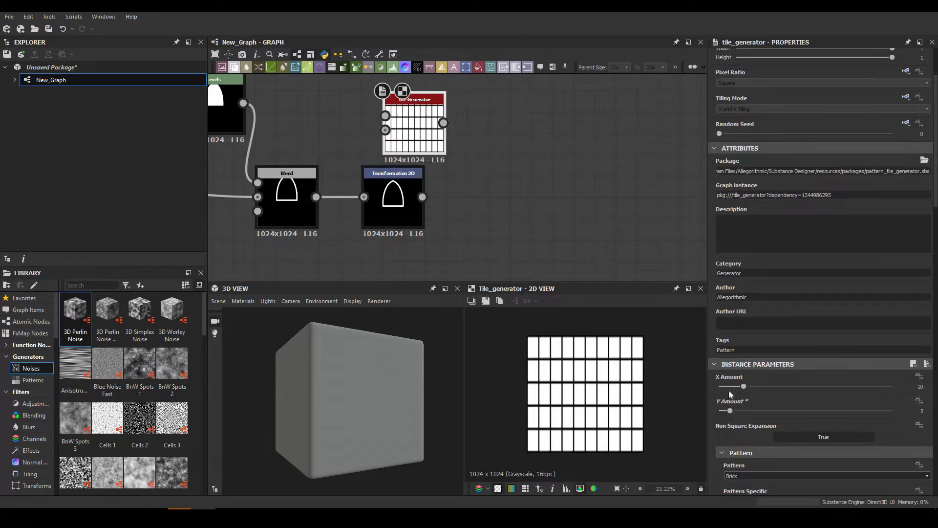
# - Add a Blend after the arch outline set to Add (Linear Dodge)
pyautogui.scroll(-5, 758, 413)
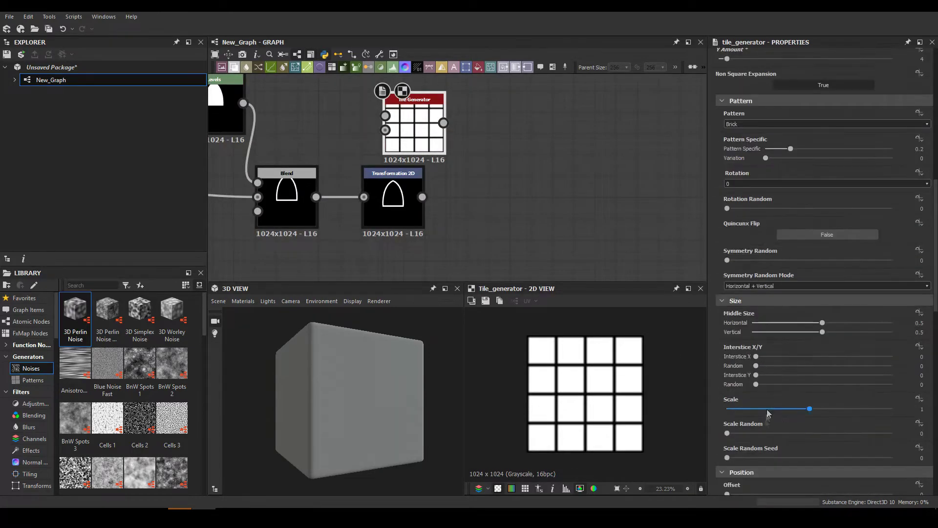
pyautogui.scroll(-5, 758, 413)
pyautogui.scroll(-2, 740, 428)
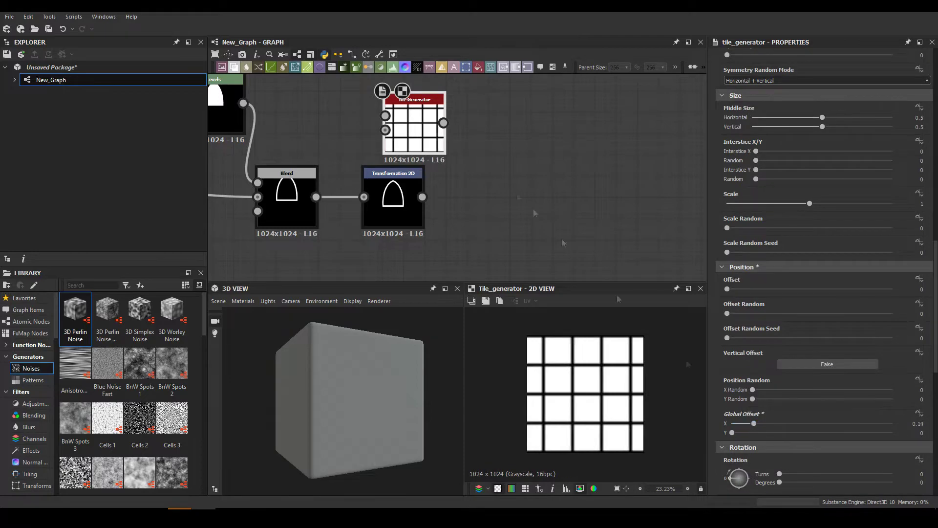
pyautogui.keyDown('shift'); pyautogui.click(386, 175); pyautogui.keyUp('shift')
pyautogui.hotkey('ctrl', 'b')
pyautogui.click(823, 284)
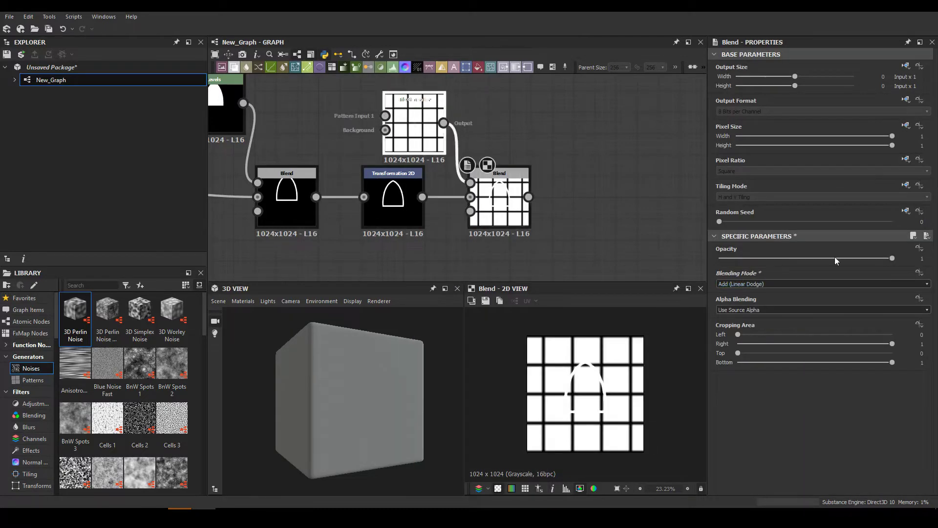
# - Set the Tile Generator to 8×8 tiles with Global Offset 0.19/0.03
pyautogui.click(415, 100)
pyautogui.moveTo(735, 381); pyautogui.dragTo(745, 384)
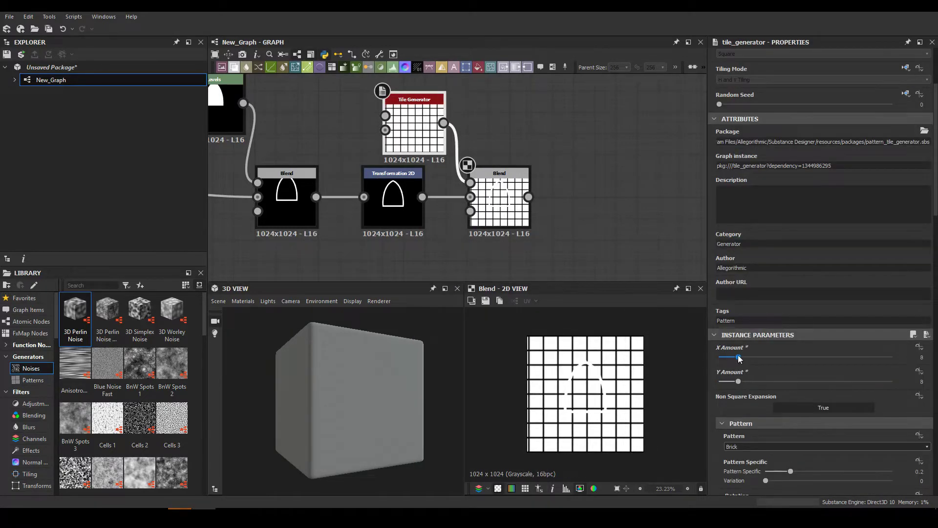
pyautogui.scroll(-4, 740, 358)
pyautogui.scroll(-5, 739, 358)
pyautogui.moveTo(732, 335); pyautogui.dragTo(762, 335)
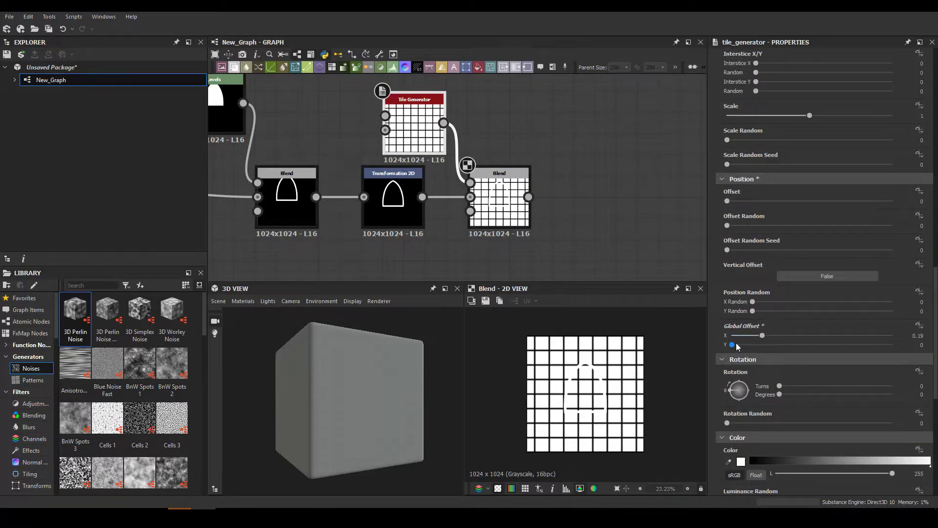
pyautogui.moveTo(732, 345); pyautogui.dragTo(736, 344)
pyautogui.scroll(-3, 482, 203)
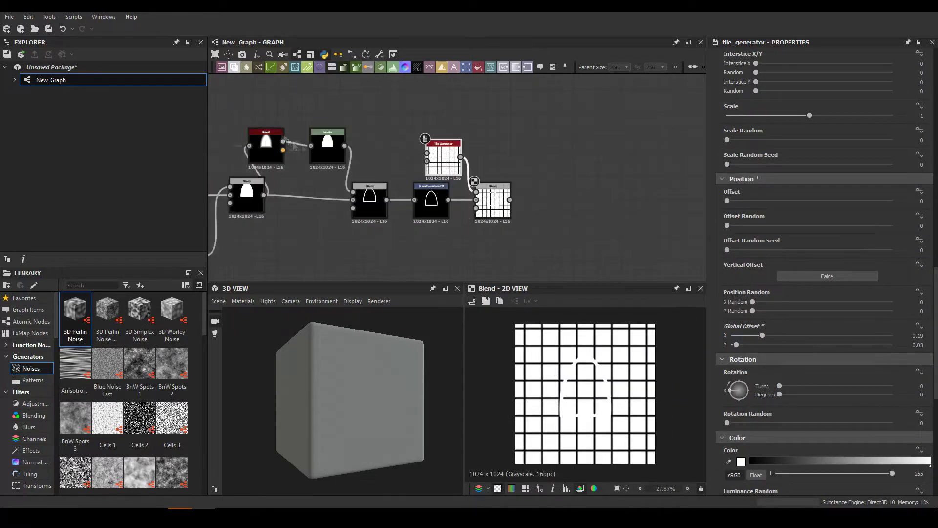
# - Mask the grid with an Invert Grayscale node and feed the window into the main material chain
pyautogui.moveTo(496, 206); pyautogui.dragTo(493, 159, button='middle')
pyautogui.click(428, 155)
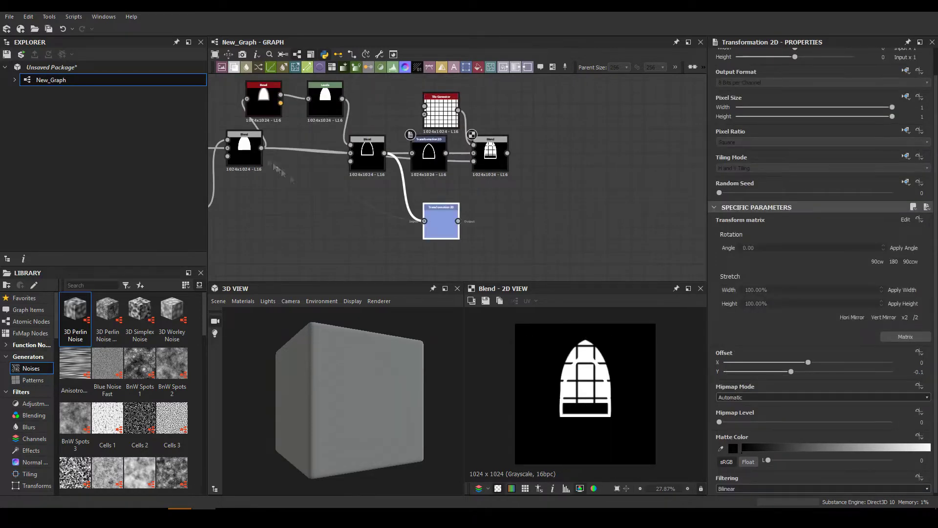
pyautogui.click(476, 165)
pyautogui.press('space')
pyautogui.write('invert')
pyautogui.press('Return')
pyautogui.moveTo(535, 144); pyautogui.dragTo(458, 175, button='middle')
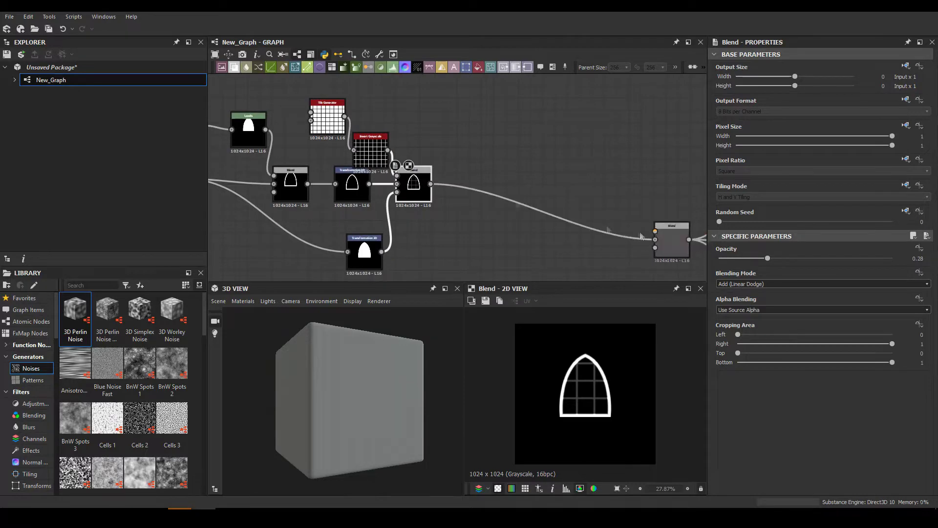
pyautogui.moveTo(805, 264); pyautogui.dragTo(713, 259)
pyautogui.moveTo(401, 215); pyautogui.dragTo(612, 186, button='middle')
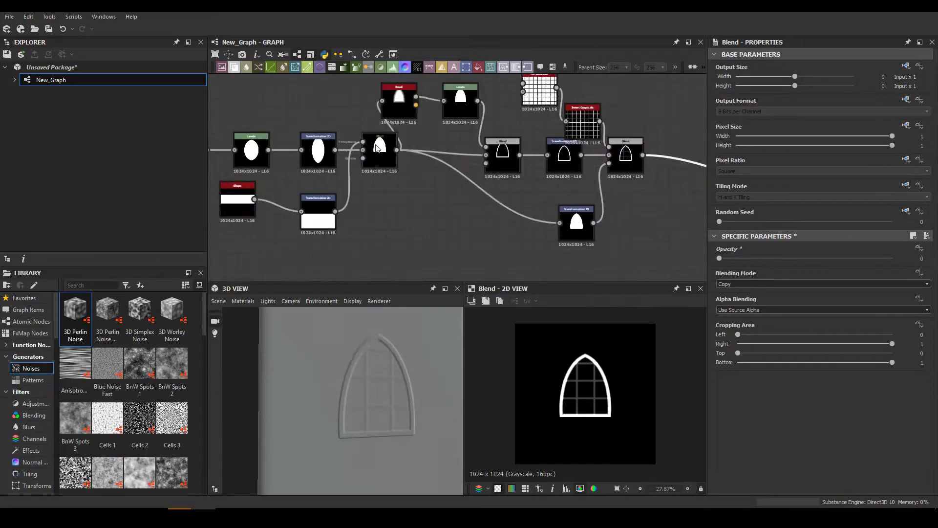
# - Add a Gradient Map node and a Gradient Linear 1 node
pyautogui.click(564, 156)
pyautogui.moveTo(704, 226)
pyautogui.mouseDown(button='middle')
pyautogui.moveTo(552, 207)
pyautogui.moveTo(577, 246)
pyautogui.mouseUp(button='middle')
pyautogui.press('space')
pyautogui.click(460, 142)
pyautogui.press('space')
pyautogui.write('gra')
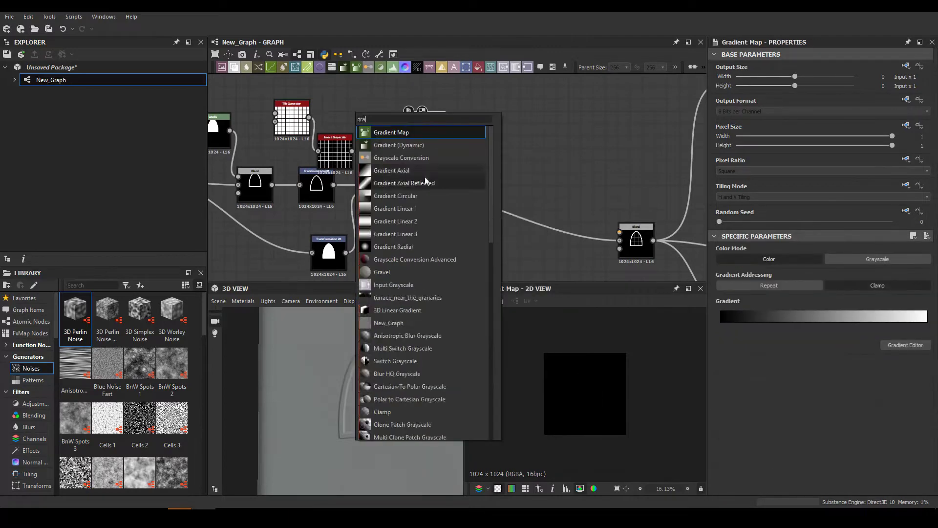
pyautogui.click(395, 208)
# - Move the Gradient Map's black key to about 0.815 to form a top strip
pyautogui.click(392, 97)
pyautogui.click(905, 344)
pyautogui.moveTo(62, 104); pyautogui.dragTo(281, 105)
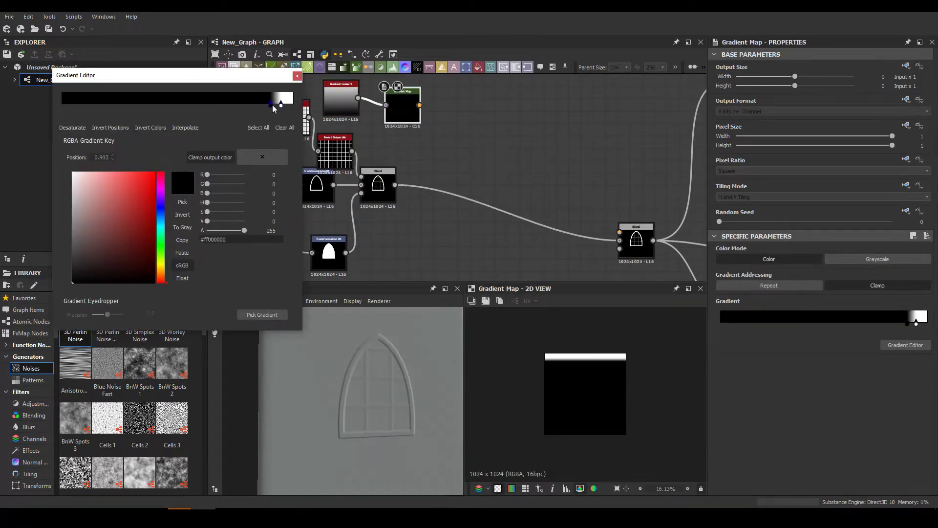
pyautogui.click(297, 76)
pyautogui.moveTo(445, 214); pyautogui.dragTo(435, 219, button='middle')
# - Add a Blend node fed by the Gradient Map and preview its result
pyautogui.press('space')
pyautogui.write('bl')
pyautogui.press('Return')
pyautogui.moveTo(409, 111); pyautogui.dragTo(479, 210)
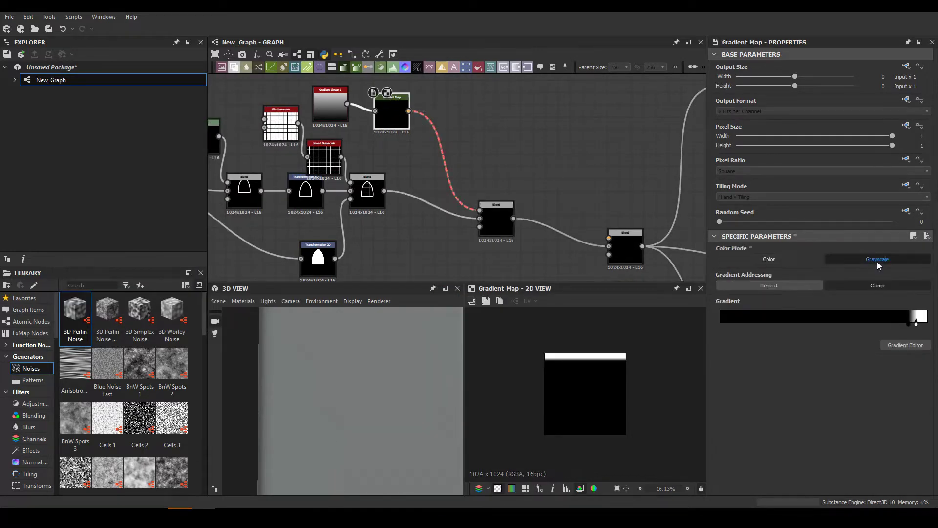
pyautogui.doubleClick(447, 199)
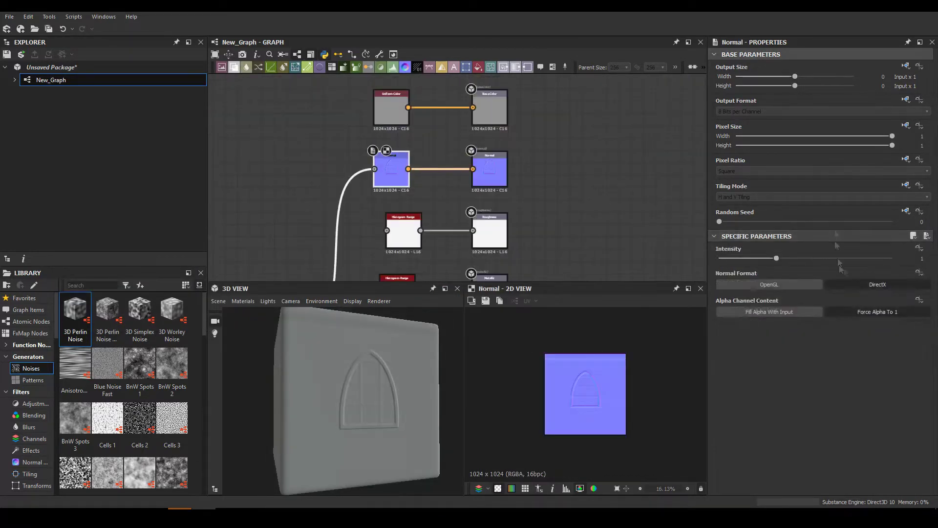
# - Switch the 3D preview to the cube mesh and set the height scale to about 1.92
pyautogui.click(267, 301)
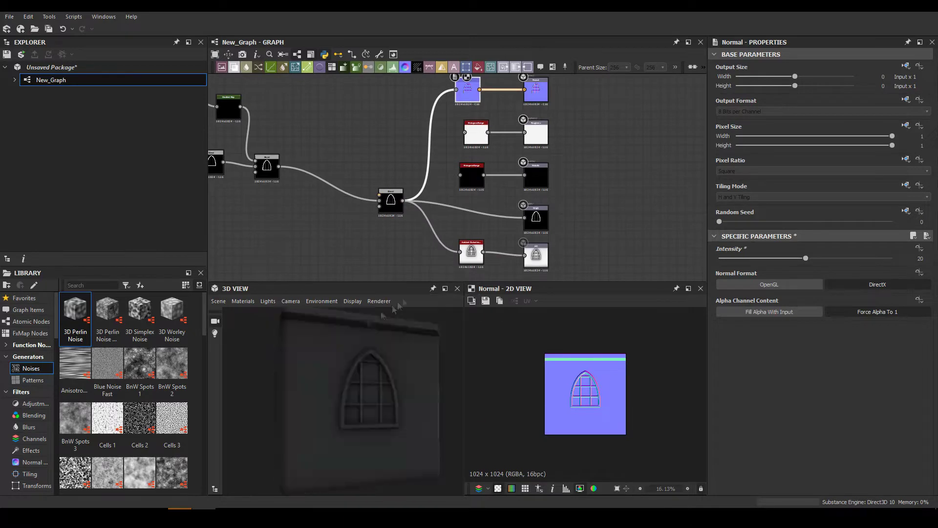
pyautogui.click(227, 307)
pyautogui.moveTo(743, 149); pyautogui.dragTo(762, 149)
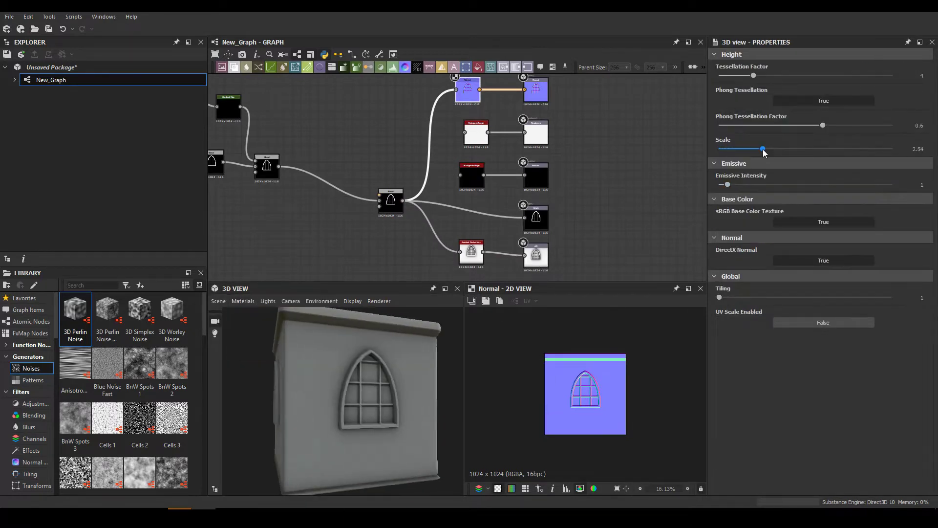
pyautogui.moveTo(367, 187); pyautogui.dragTo(383, 181, button='middle')
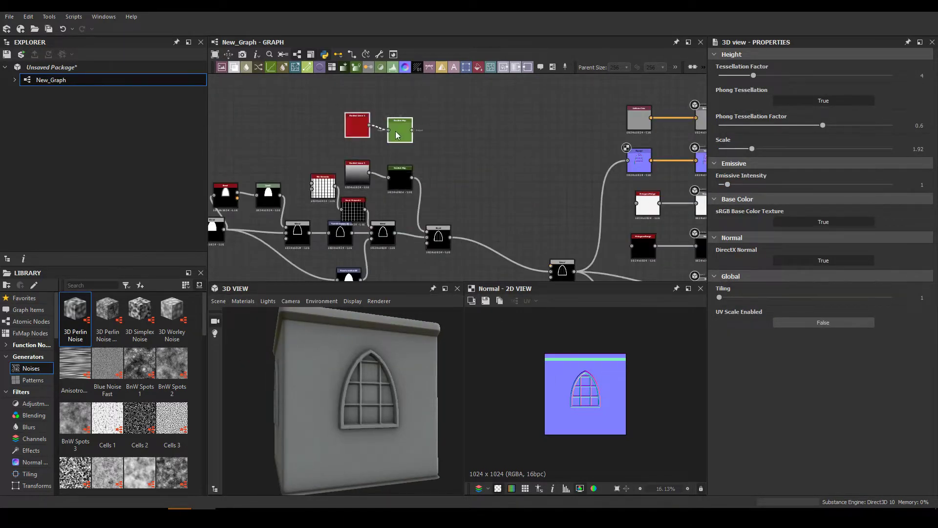
pyautogui.click(397, 136)
pyautogui.scroll(3, 398, 130)
# - Narrow the Gradient Map's white band into a thin stripe
pyautogui.click(312, 142)
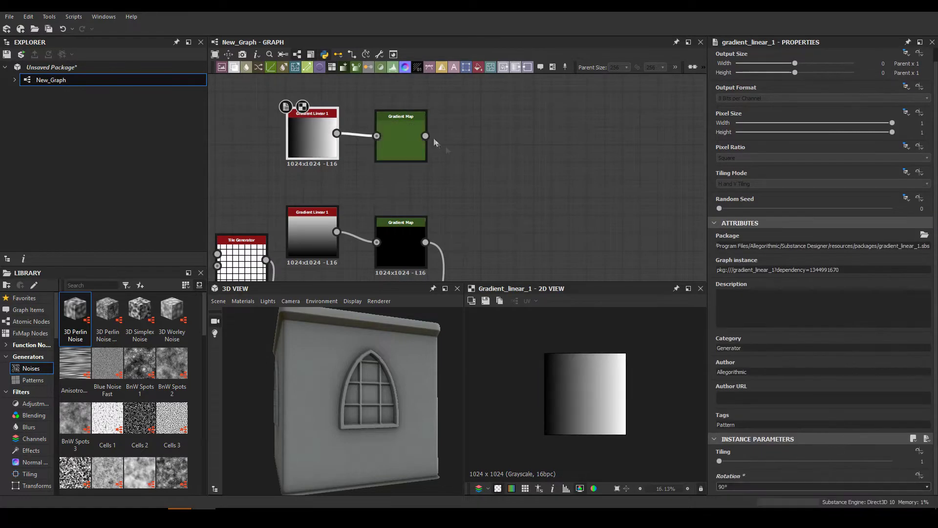
pyautogui.click(424, 140)
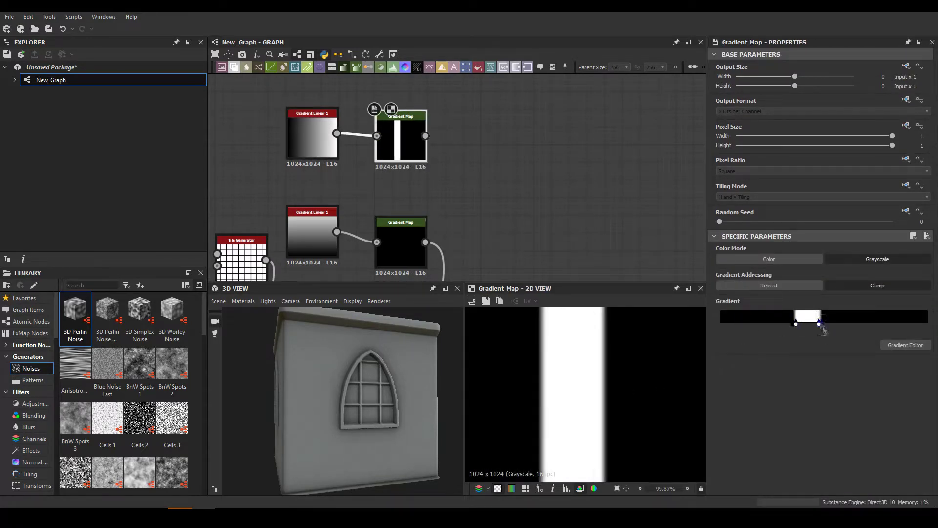
pyautogui.moveTo(808, 322); pyautogui.dragTo(825, 322)
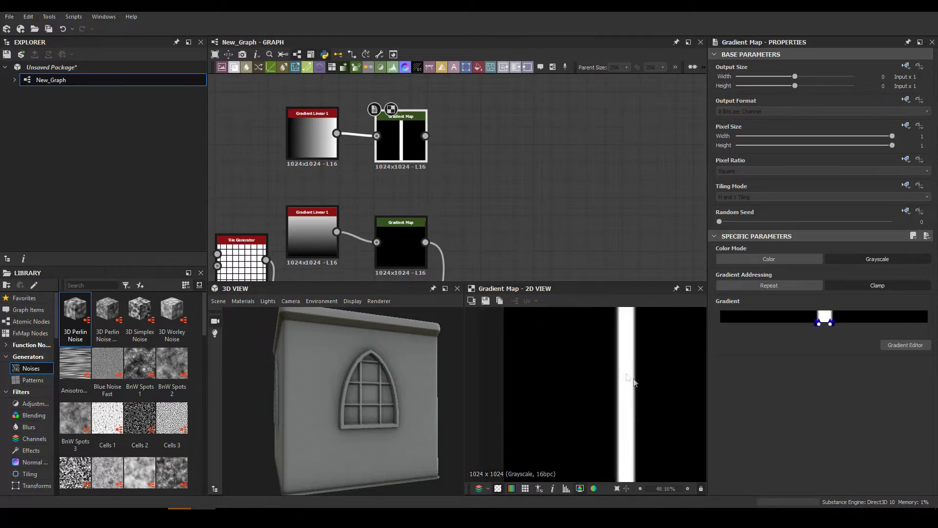
pyautogui.scroll(-2, 401, 143)
# - Add a Max (Lighten) Blend with a Transformation 2D on its input
pyautogui.press('space')
pyautogui.press('Return')
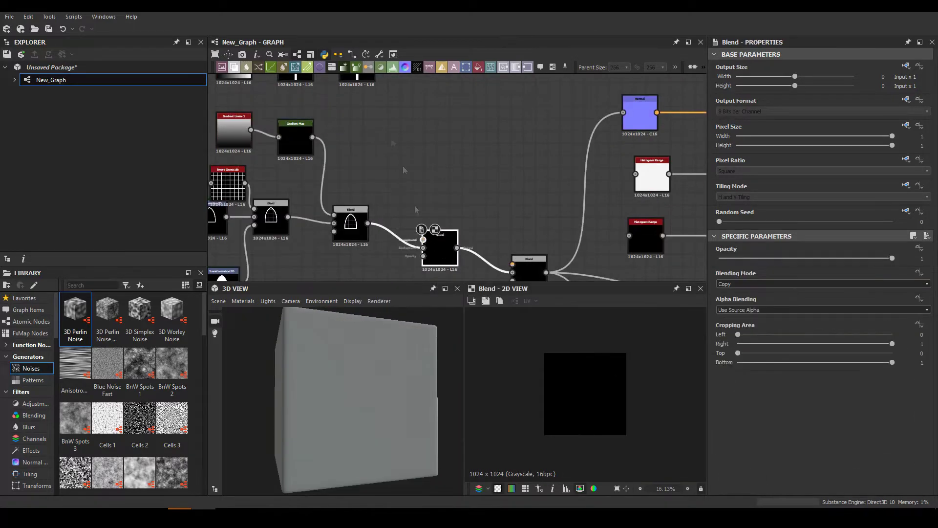
pyautogui.click(398, 161)
pyautogui.press('space')
pyautogui.click(487, 154)
pyautogui.click(758, 283)
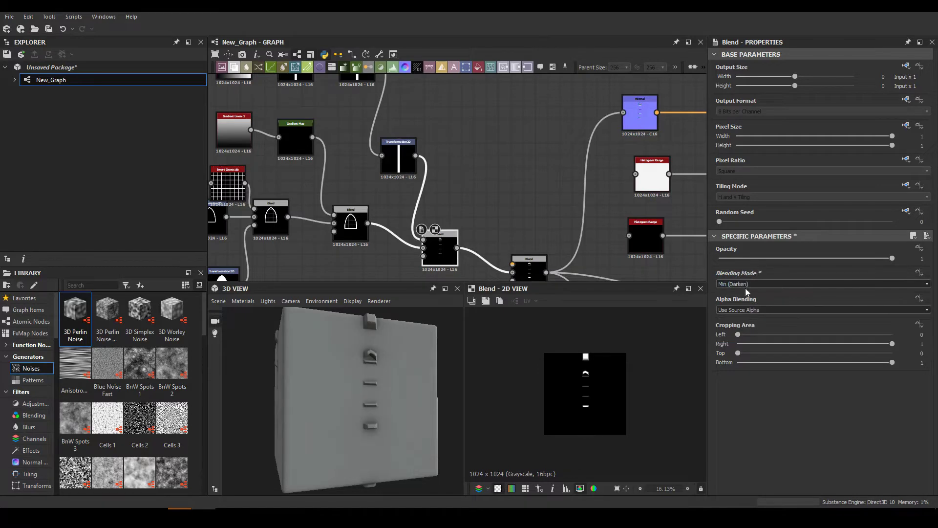
# - Offset the stripe transform by 0.5 in X to the side edges and add a Levels node after it
pyautogui.click(399, 162)
pyautogui.scroll(-1, 788, 420)
pyautogui.moveTo(823, 362); pyautogui.dragTo(892, 361)
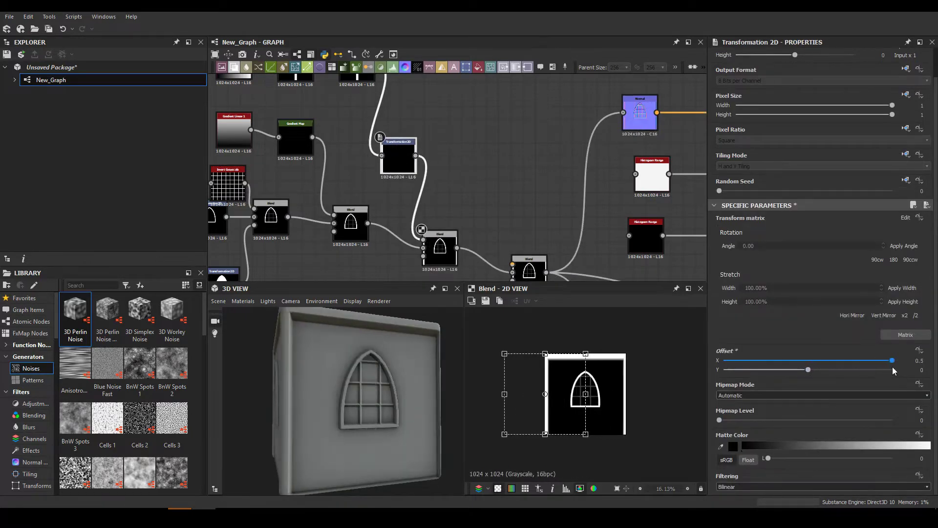
pyautogui.moveTo(398, 156); pyautogui.dragTo(405, 85)
pyautogui.press('space')
pyautogui.write('levels')
pyautogui.press('Return')
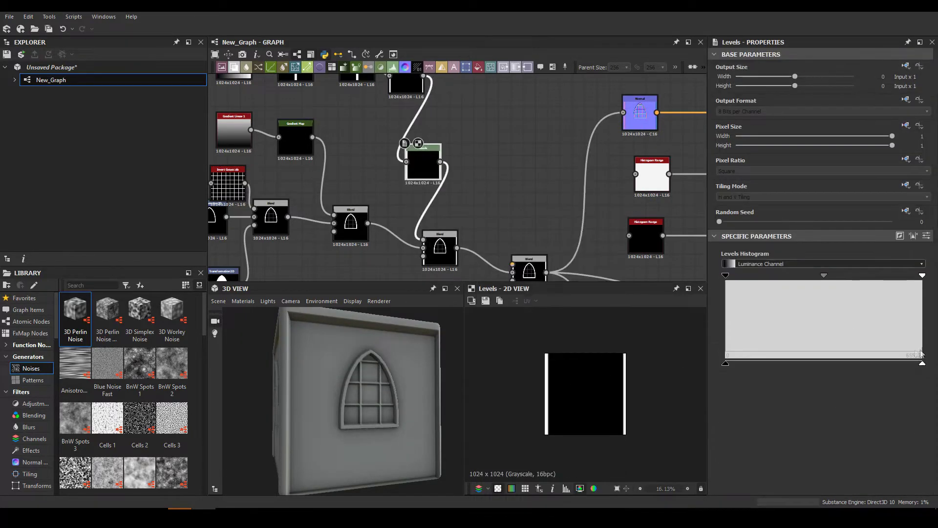
# - Duplicate the gradient, map and transform chain and place the copy in the graph
pyautogui.moveTo(371, 362); pyautogui.dragTo(418, 362)
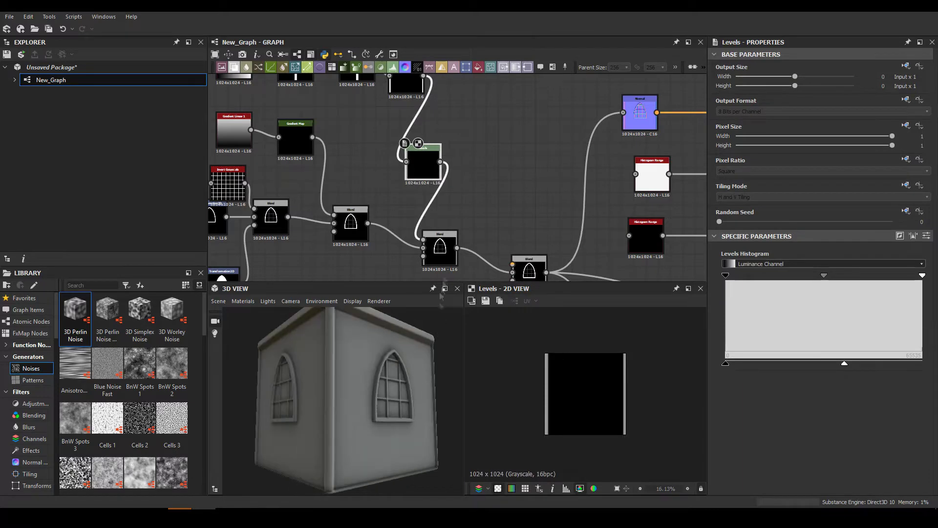
pyautogui.scroll(-2, 475, 183)
pyautogui.scroll(-3, 475, 183)
pyautogui.scroll(2, 475, 183)
pyautogui.scroll(2, 475, 183)
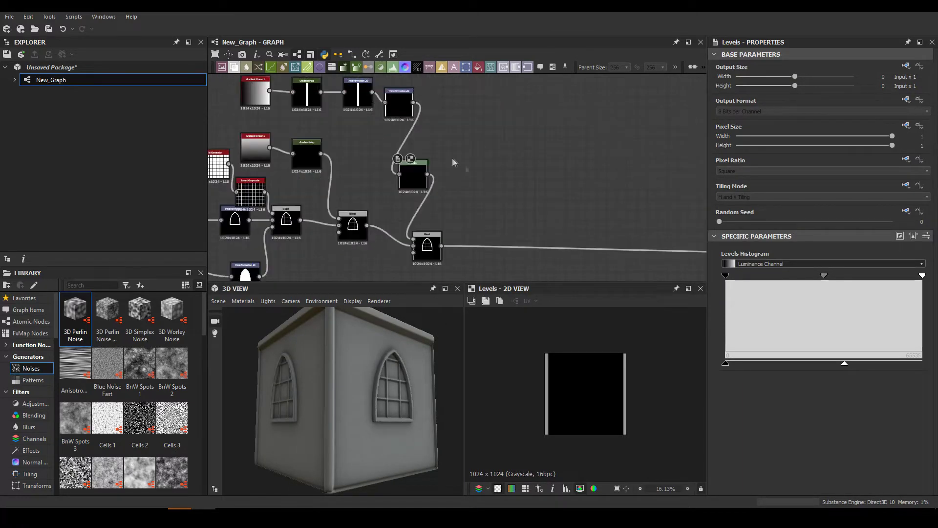
pyautogui.moveTo(373, 154); pyautogui.dragTo(397, 193, button='middle')
pyautogui.hotkey('ctrl', 'c')
pyautogui.hotkey('ctrl', 'v')
pyautogui.moveTo(548, 181); pyautogui.dragTo(453, 146, button='middle')
# - Rotate the copied Gradient Linear 180° and blend it into the main chain with Max (Lighten)
pyautogui.click(391, 141)
pyautogui.scroll(-2, 823, 483)
pyautogui.scroll(-1, 823, 486)
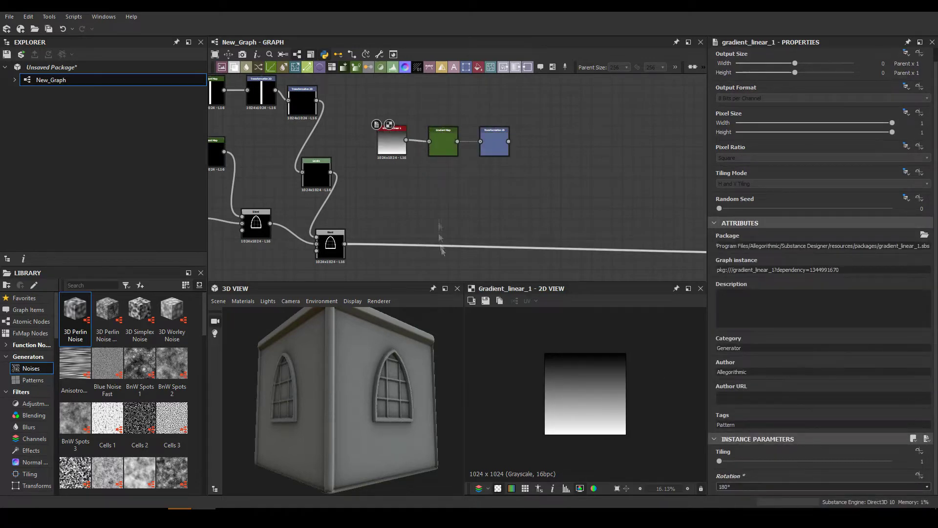
pyautogui.moveTo(508, 141); pyautogui.dragTo(566, 248)
pyautogui.click(823, 283)
pyautogui.click(781, 320)
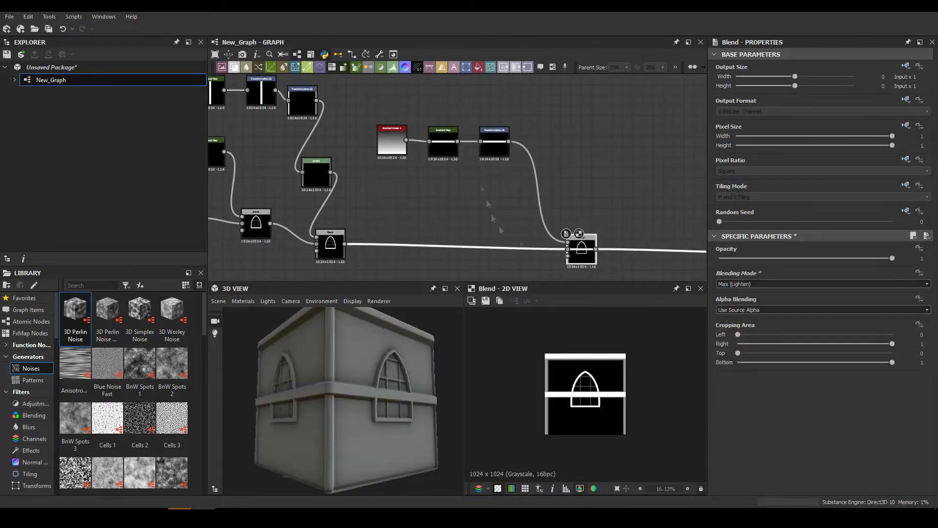
# - Move the horizontal band down the wall with Transformation 2D Offset Y -0.24
pyautogui.click(494, 141)
pyautogui.moveTo(808, 400); pyautogui.dragTo(777, 400)
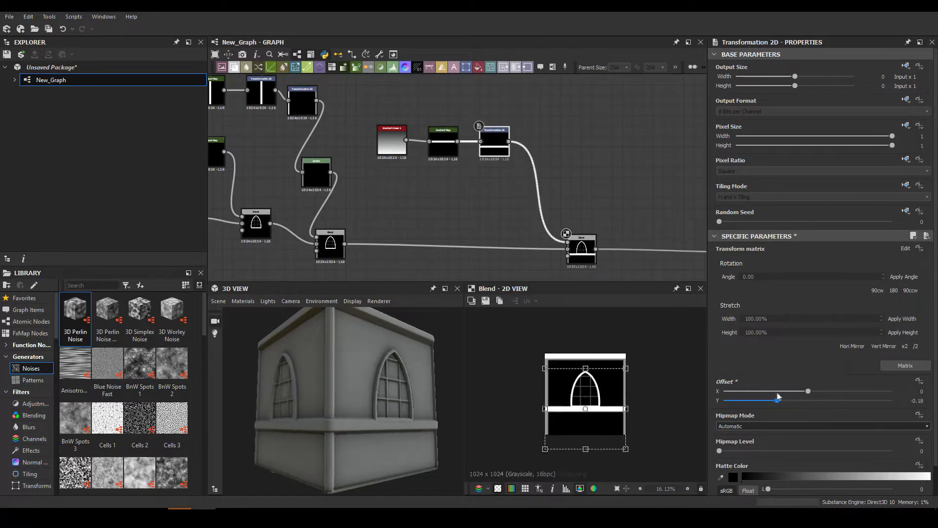
pyautogui.scroll(5, 321, 421)
pyautogui.scroll(-5, 321, 421)
# - Insert a Levels node after the transform and adjust the ledge band's brightness
pyautogui.press('space')
pyautogui.write('lev')
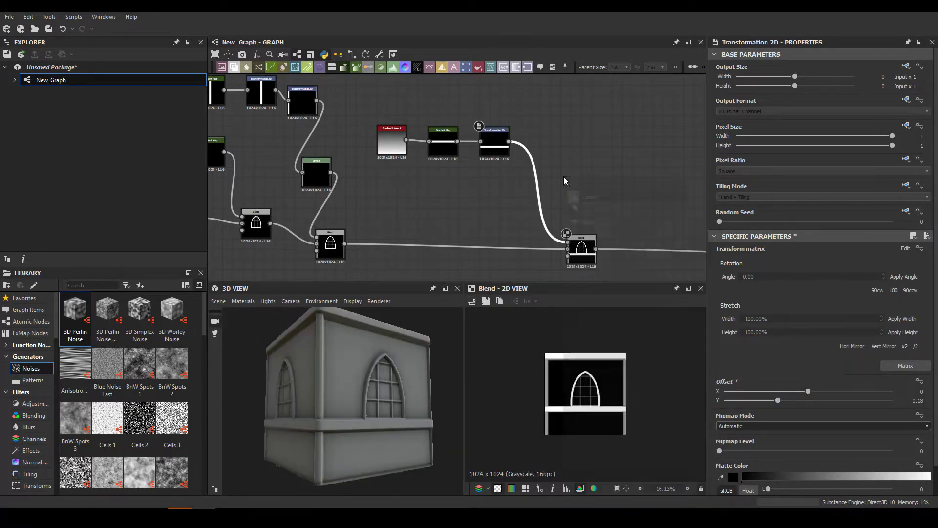
pyautogui.press('Return')
pyautogui.moveTo(820, 365); pyautogui.dragTo(815, 365)
pyautogui.moveTo(427, 379); pyautogui.dragTo(412, 401)
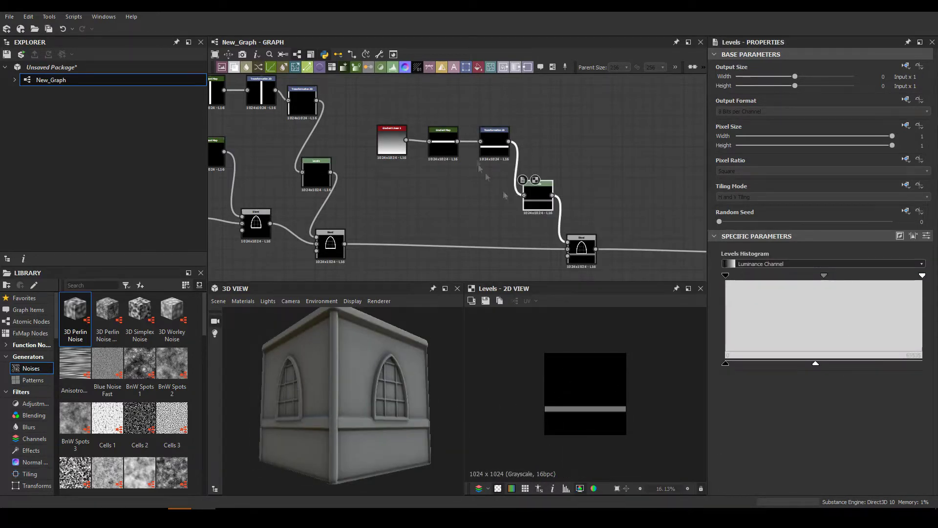
# - Lower the ledge band a little further via the copied transform's offset
pyautogui.click(494, 142)
pyautogui.moveTo(777, 400); pyautogui.dragTo(768, 400)
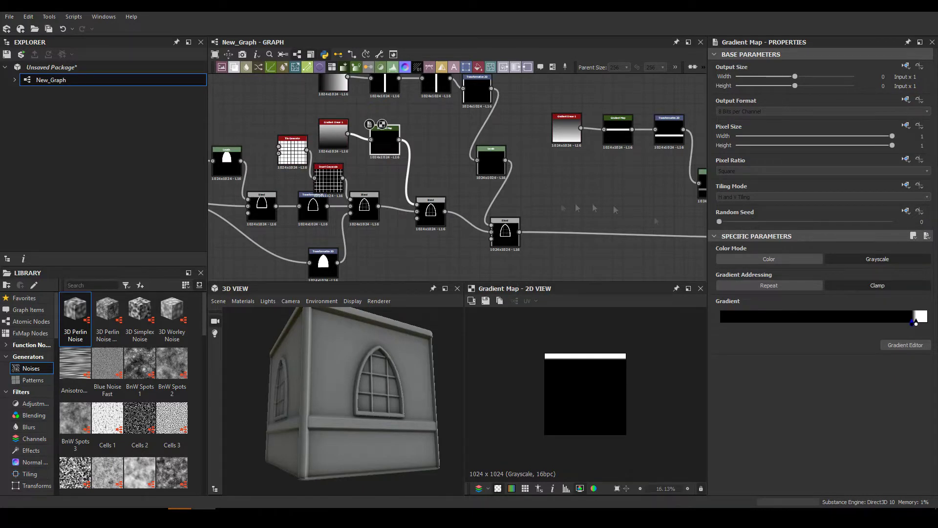
pyautogui.moveTo(702, 164); pyautogui.dragTo(582, 41, button='middle')
pyautogui.press('space')
# - Add a Tile Sampler with X 5, Y 12 and Color Random 0.28
pyautogui.click(455, 254)
pyautogui.scroll(-5, 763, 391)
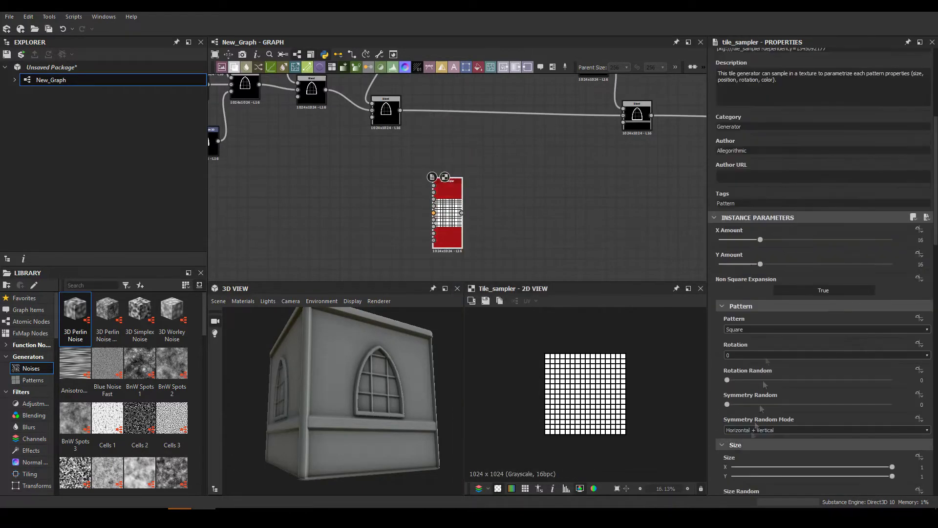
pyautogui.scroll(-3, 749, 367)
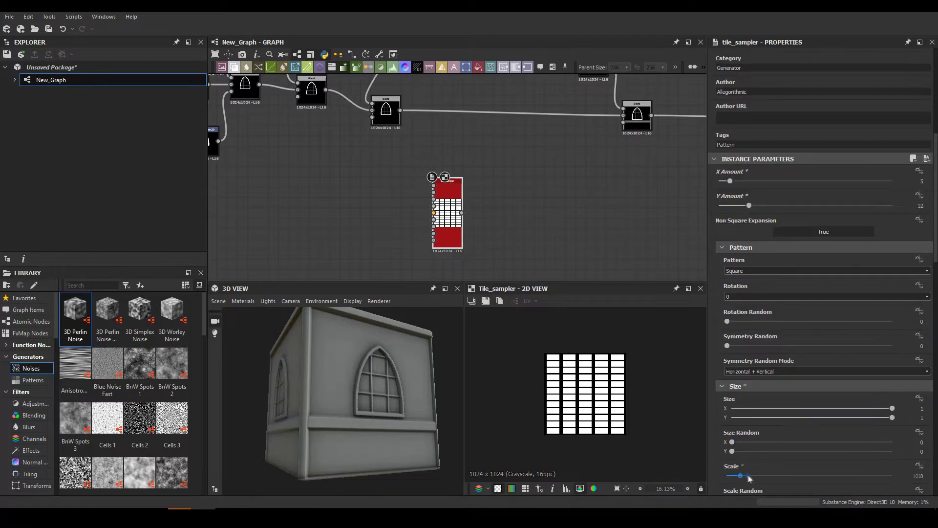
pyautogui.scroll(-5, 746, 474)
pyautogui.scroll(-2, 745, 442)
pyautogui.scroll(2, 734, 274)
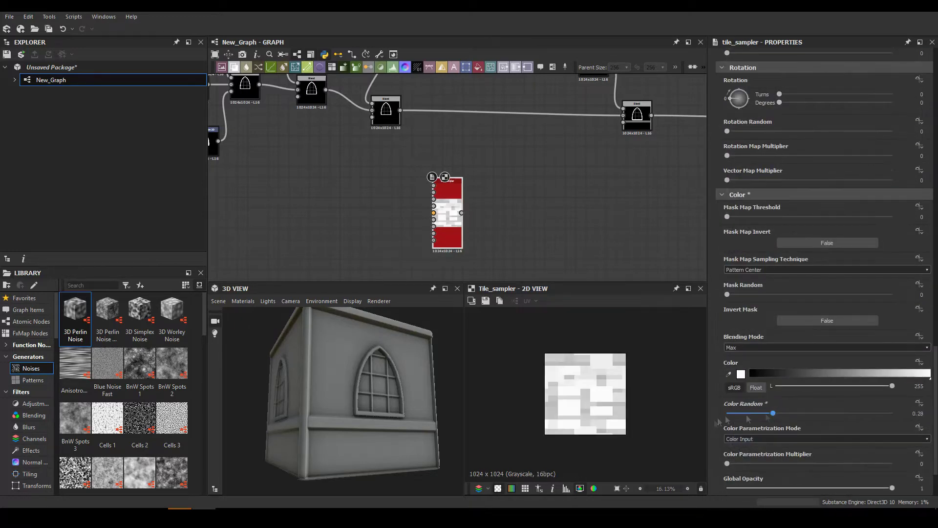
pyautogui.scroll(2, 737, 234)
pyautogui.scroll(2, 740, 195)
pyautogui.moveTo(744, 153); pyautogui.dragTo(744, 160)
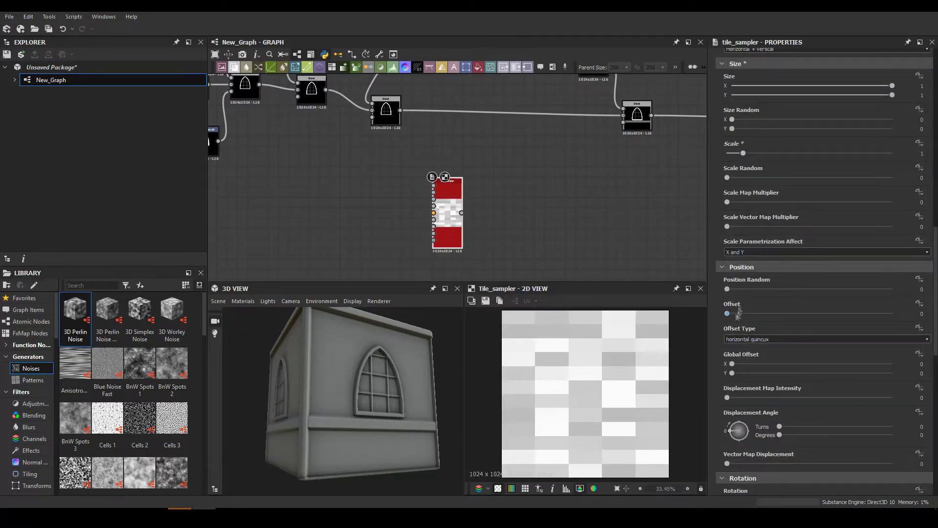
# - Stagger the tile rows with a horizontal offset and connect Edge Detect after the Tile Sampler
pyautogui.moveTo(738, 312); pyautogui.dragTo(809, 313)
pyautogui.scroll(-5, 766, 379)
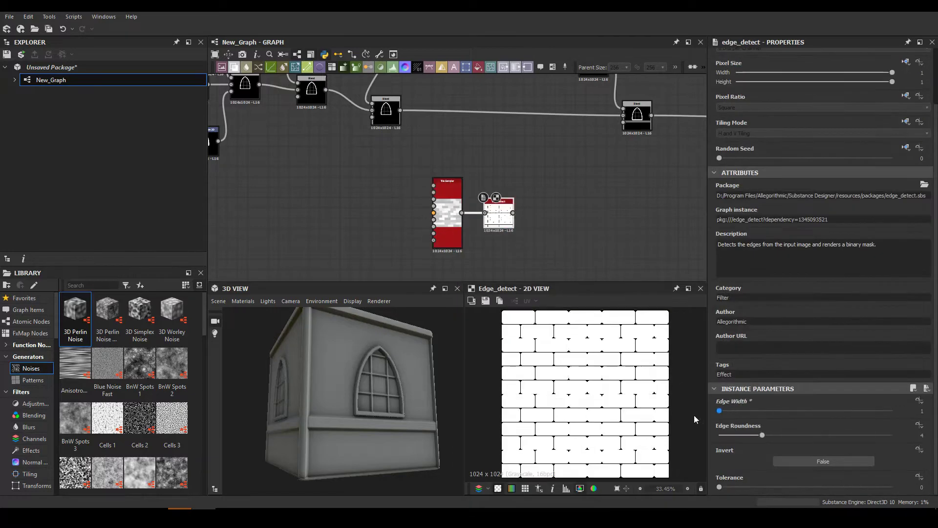
pyautogui.moveTo(410, 197); pyautogui.dragTo(414, 171, button='middle')
pyautogui.moveTo(447, 207); pyautogui.dragTo(481, 206)
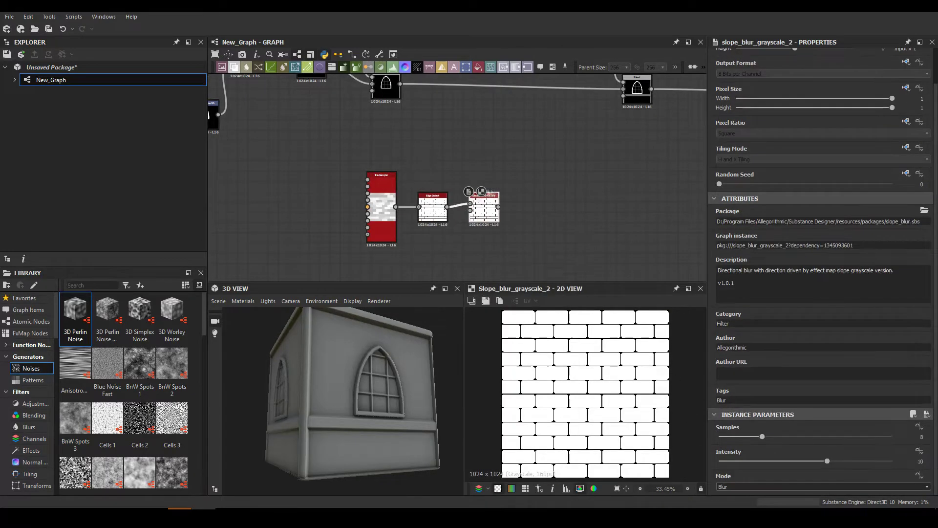
# - Feed the brick outlines into Slope Blur Grayscale with Perlin Noise as slope input, lowering intensity
pyautogui.moveTo(481, 206); pyautogui.dragTo(482, 120, button='middle')
pyautogui.moveTo(491, 122); pyautogui.dragTo(459, 176)
pyautogui.write('perlin')
pyautogui.press('Return')
pyautogui.moveTo(827, 460); pyautogui.dragTo(725, 460)
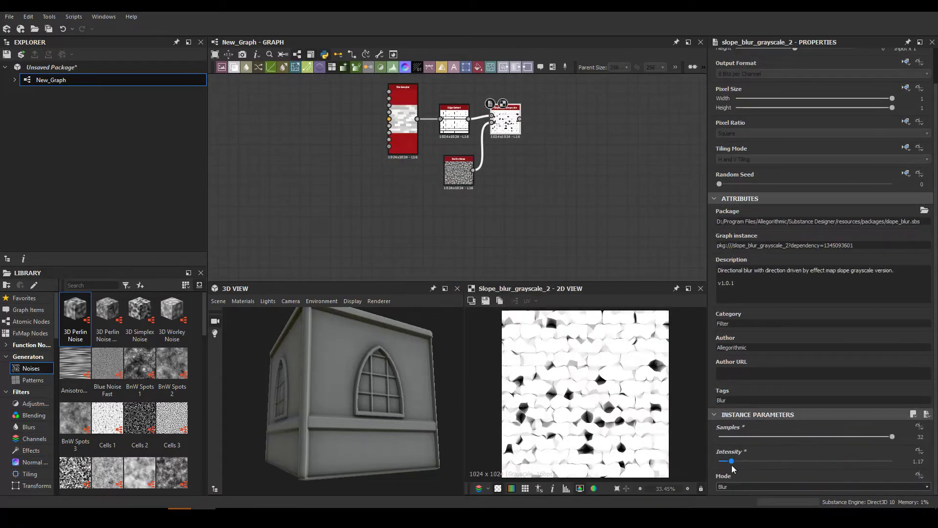
pyautogui.scroll(-2, 733, 487)
pyautogui.scroll(3, 694, 403)
pyautogui.scroll(-2, 610, 218)
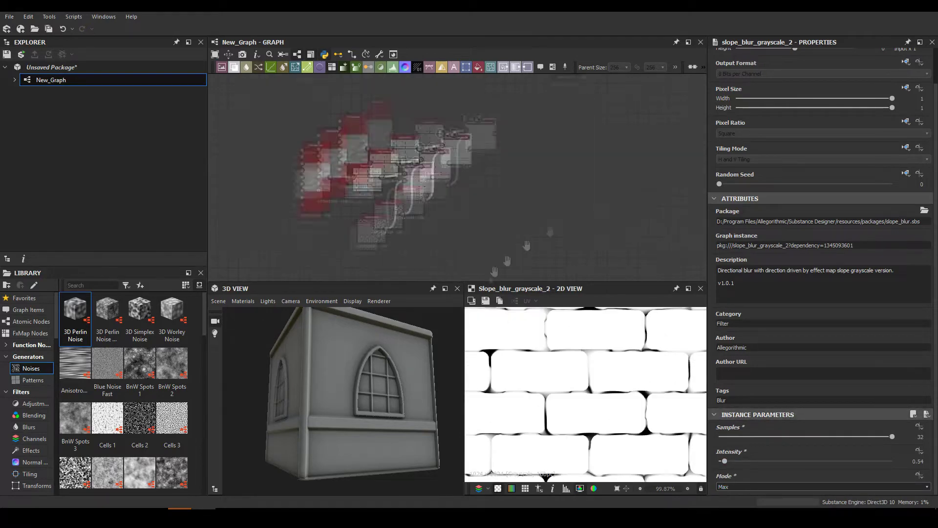
# - Wire the brick mask into the main Blend and retune slope blur intensity to about 1.76
pyautogui.moveTo(610, 218); pyautogui.dragTo(553, 162, button='middle')
pyautogui.doubleClick(590, 153)
pyautogui.scroll(5, 385, 367)
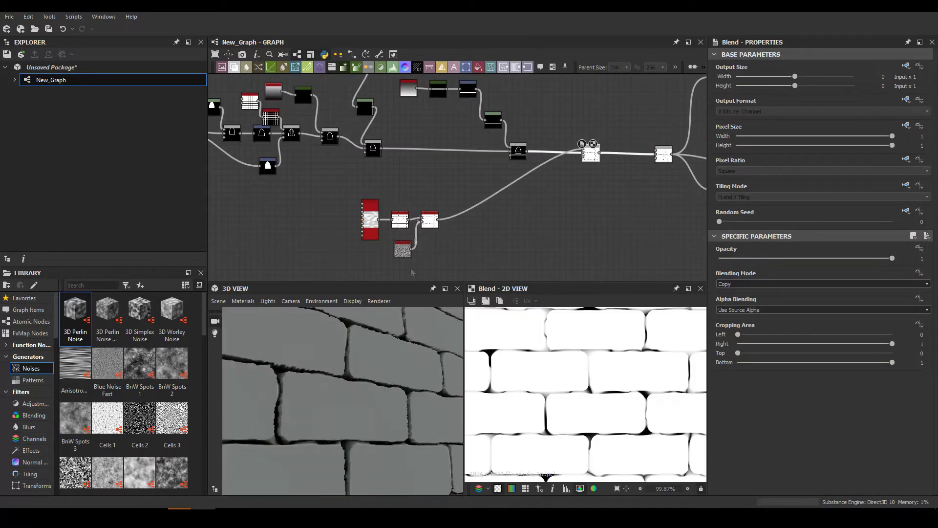
pyautogui.scroll(3, 490, 243)
pyautogui.doubleClick(338, 188)
pyautogui.moveTo(724, 461); pyautogui.dragTo(738, 462)
pyautogui.scroll(-5, 385, 388)
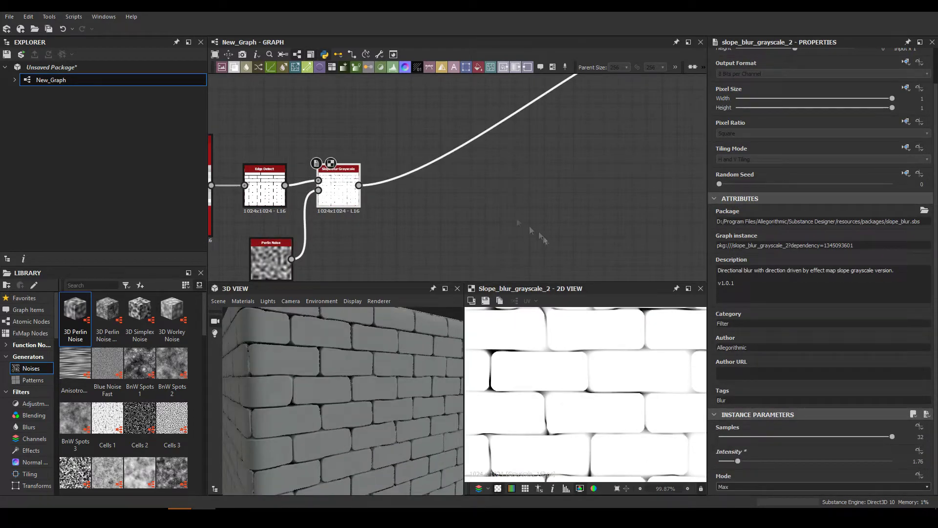
pyautogui.scroll(-2, 476, 214)
# - Add a Flood Fill fed by the edge mask, followed by Flood Fill to Grayscale
pyautogui.press('space')
pyautogui.write('flood')
pyautogui.press('Return')
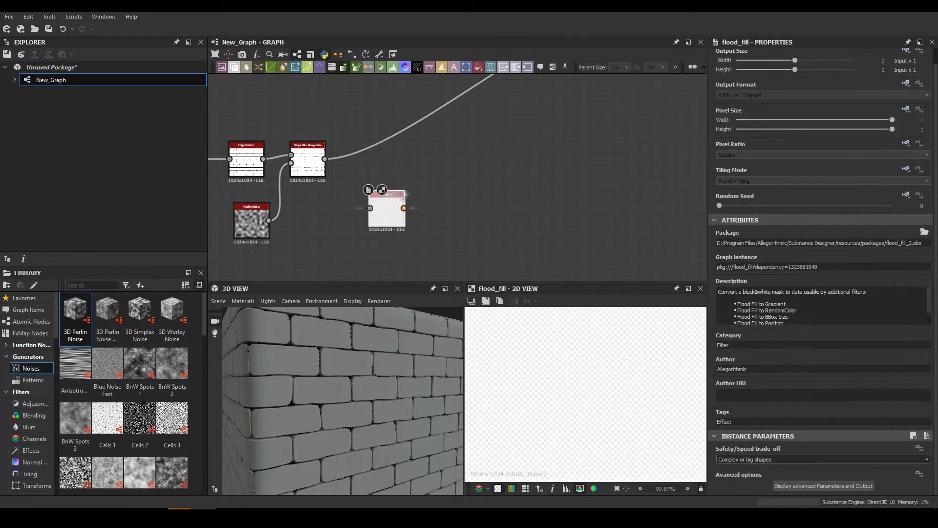
pyautogui.moveTo(334, 155); pyautogui.dragTo(441, 204)
pyautogui.moveTo(458, 193)
pyautogui.mouseDown()
pyautogui.moveTo(409, 218)
pyautogui.moveTo(437, 215)
pyautogui.mouseUp()
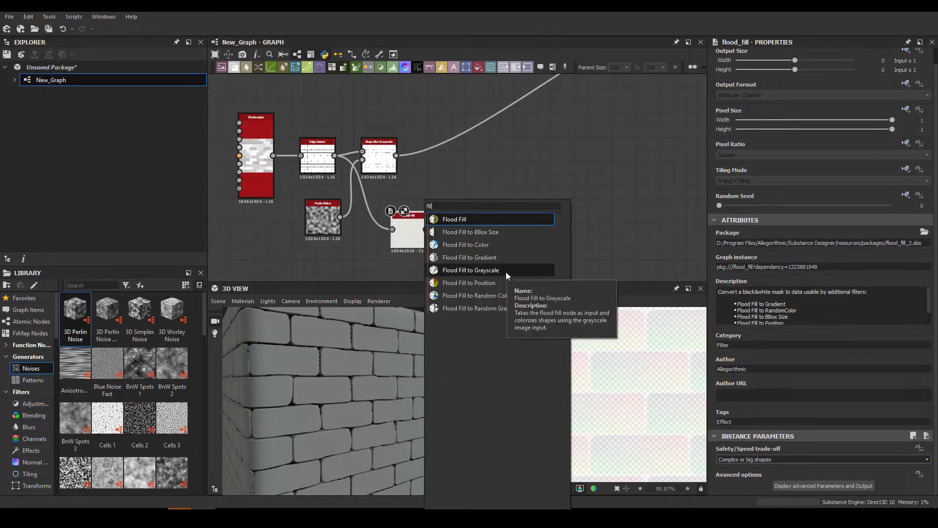
pyautogui.click(505, 272)
# - Add a Blend node below the flood fill chain
pyautogui.moveTo(446, 198); pyautogui.dragTo(389, 188, button='middle')
pyautogui.press('space')
pyautogui.write('blend')
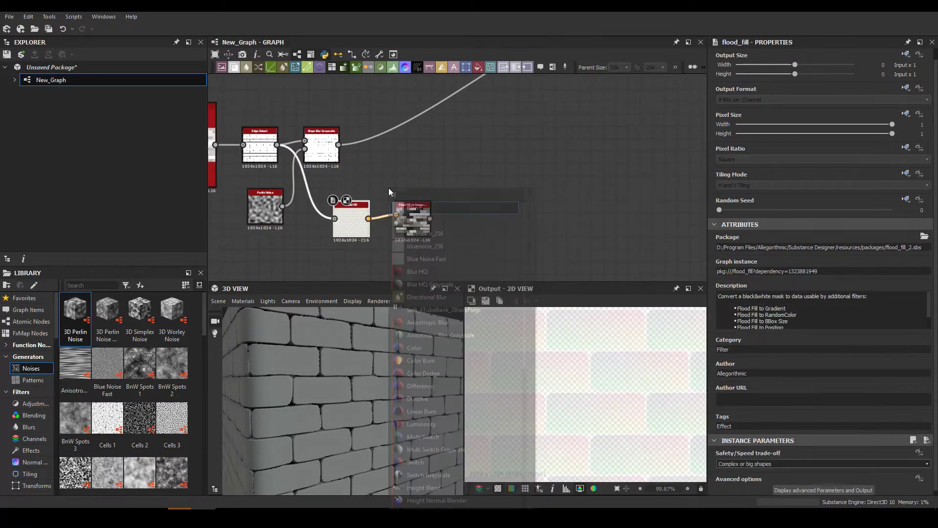
pyautogui.press('Return')
pyautogui.moveTo(413, 205); pyautogui.dragTo(486, 158)
# - Insert a Levels node between the Slope Blur and the Flood Fill
pyautogui.moveTo(338, 145); pyautogui.dragTo(385, 169)
pyautogui.write('levels')
pyautogui.press('Return')
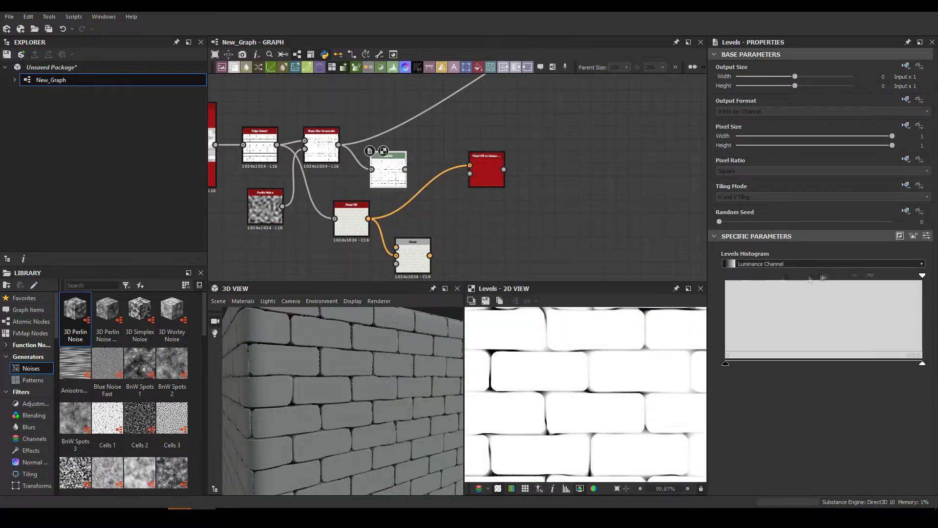
pyautogui.moveTo(335, 219); pyautogui.dragTo(406, 169)
# - Preview Flood Fill to Grayscale and wire it into the new Blend
pyautogui.scroll(5, 641, 439)
pyautogui.click(446, 227)
pyautogui.doubleClick(486, 171)
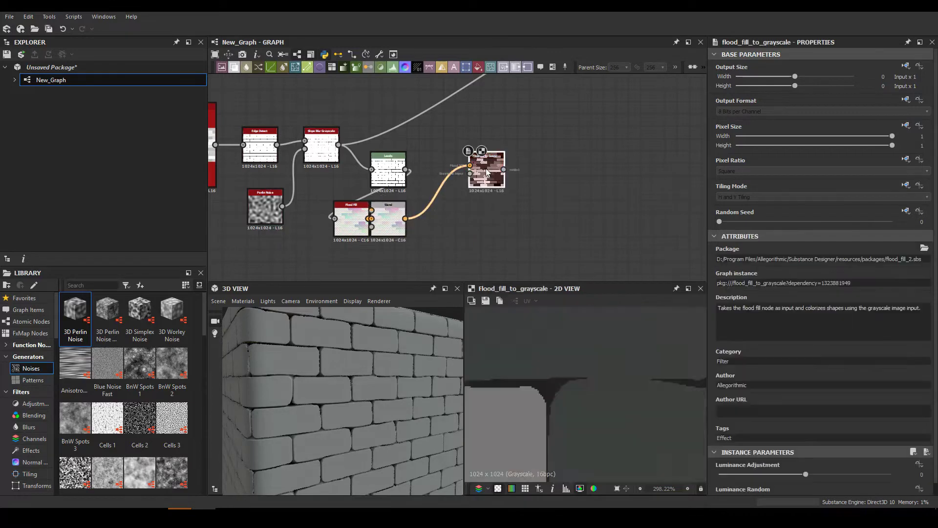
pyautogui.scroll(3, 401, 146)
pyautogui.moveTo(400, 147); pyautogui.dragTo(352, 197, button='middle')
pyautogui.moveTo(398, 112); pyautogui.dragTo(492, 183)
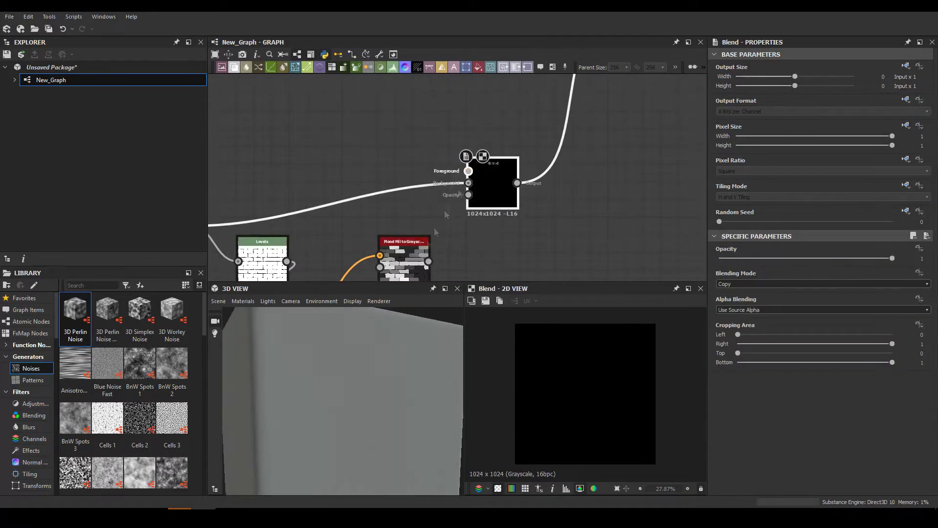
pyautogui.moveTo(429, 261); pyautogui.dragTo(468, 171)
# - Set the Blend to Multiply with opacity 0.38
pyautogui.click(751, 284)
pyautogui.click(750, 289)
pyautogui.moveTo(892, 258); pyautogui.dragTo(785, 258)
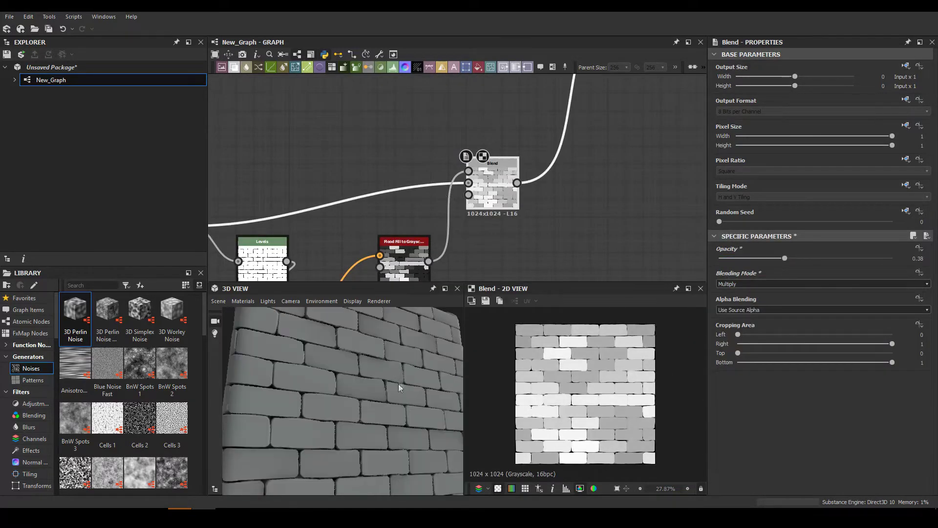
pyautogui.scroll(-3, 501, 181)
pyautogui.moveTo(501, 182); pyautogui.dragTo(433, 211, button='middle')
pyautogui.press('space')
pyautogui.write('b')
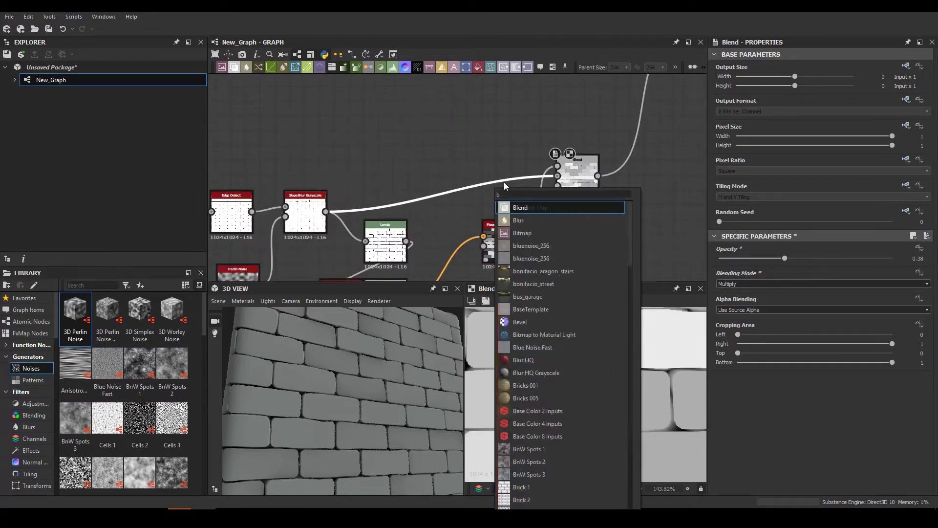
pyautogui.press('Return')
pyautogui.scroll(-4, 818, 455)
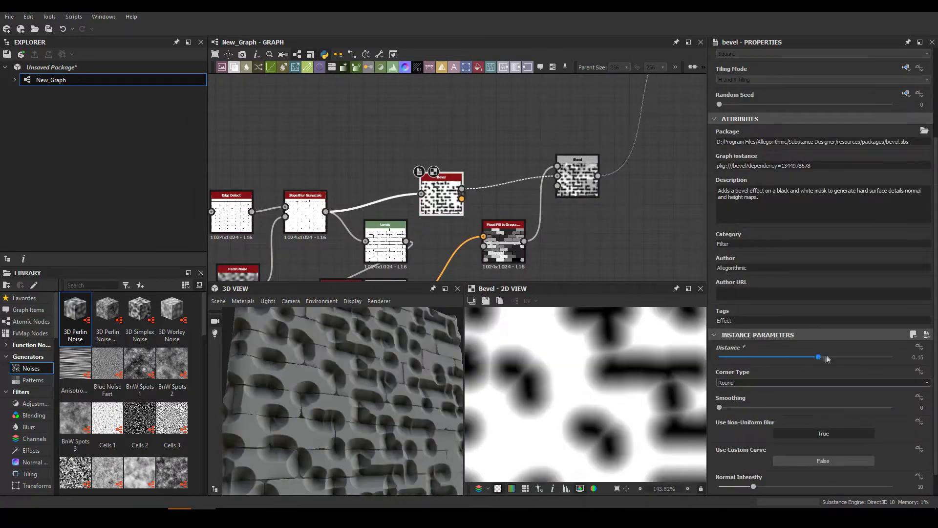
pyautogui.click(634, 100)
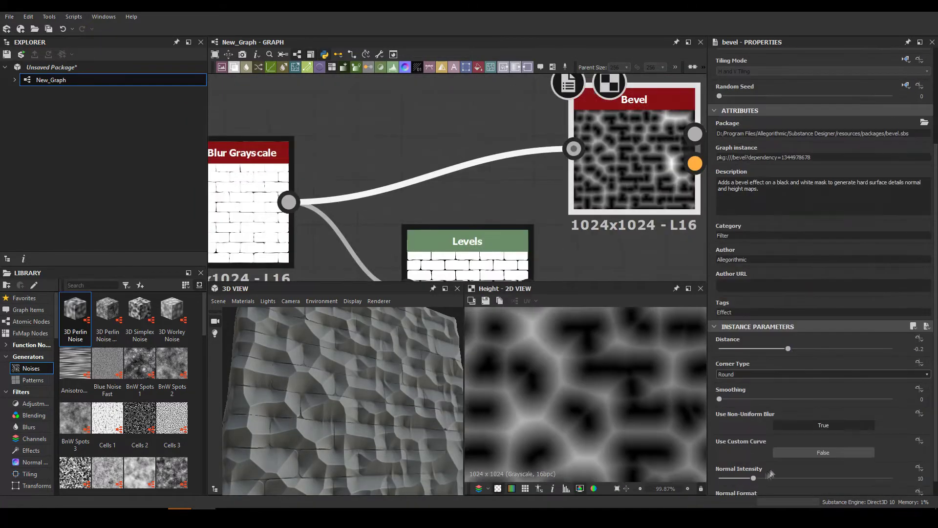
pyautogui.moveTo(807, 348); pyautogui.dragTo(843, 349)
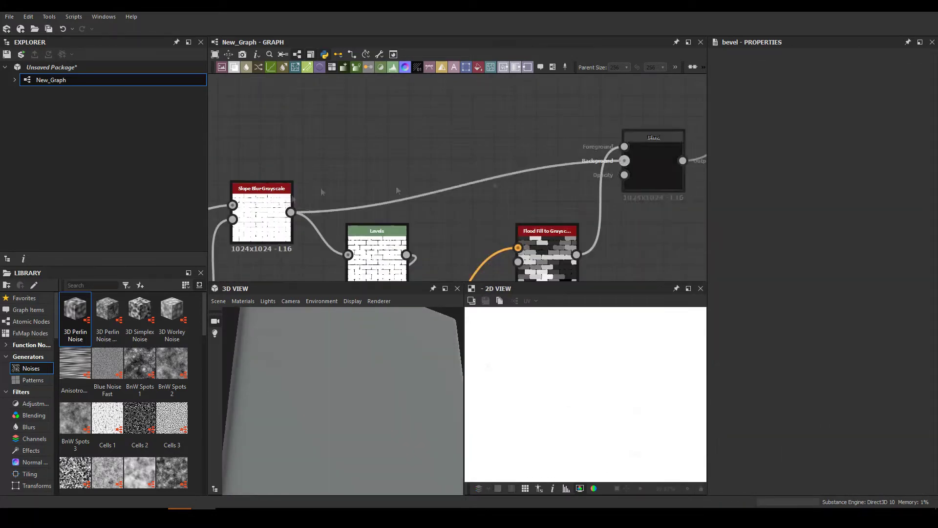
pyautogui.press('space')
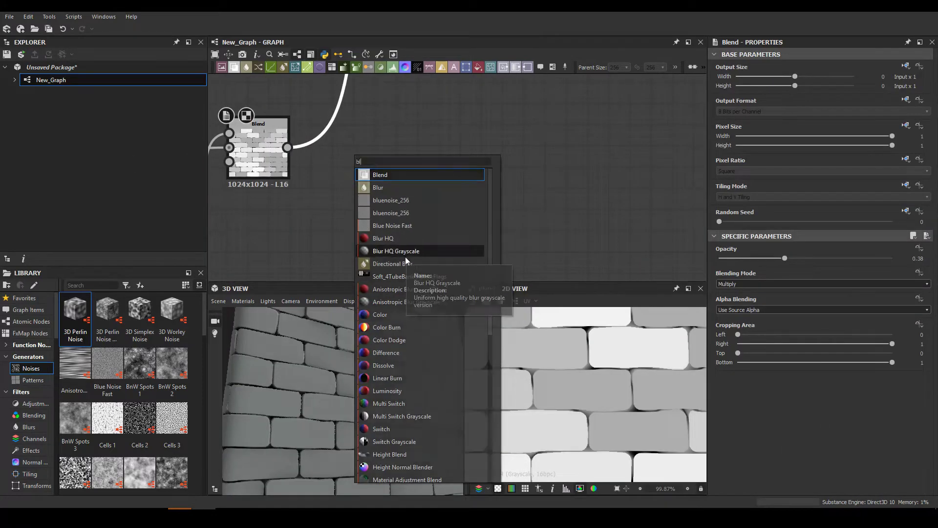
# - Add a Blur HQ Grayscale after the Blend with quality at full
pyautogui.click(406, 256)
pyautogui.moveTo(746, 484); pyautogui.dragTo(894, 485)
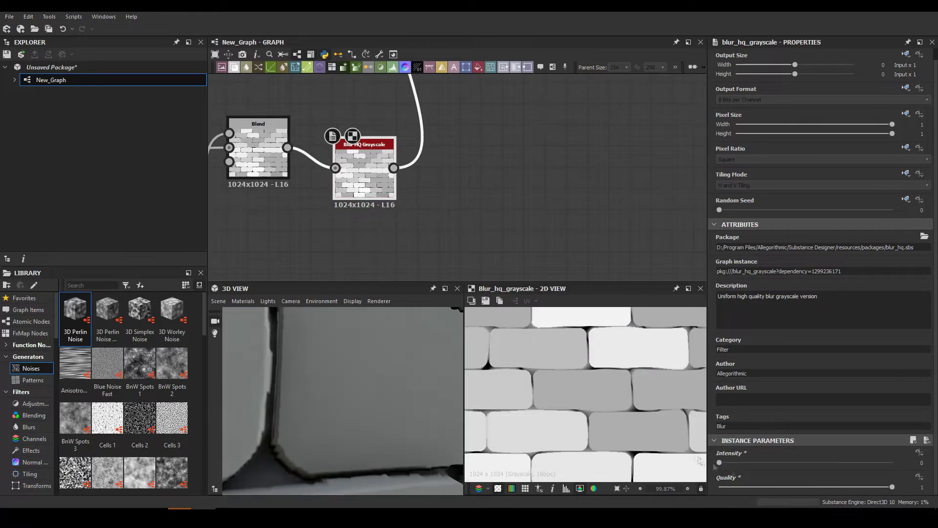
pyautogui.scroll(-5, 309, 407)
pyautogui.moveTo(309, 407)
pyautogui.keyDown('alt'); pyautogui.mouseDown()
pyautogui.moveTo(423, 368)
pyautogui.moveTo(369, 390)
pyautogui.mouseUp(); pyautogui.keyUp('alt')
# - Add a Tile Sampler with randomized rotation and color settings
pyautogui.press('space')
pyautogui.write('tile sampler')
pyautogui.press('Return')
pyautogui.scroll(-5, 749, 431)
pyautogui.scroll(-5, 747, 368)
pyautogui.scroll(-5, 747, 385)
pyautogui.scroll(-5, 742, 405)
pyautogui.scroll(-5, 742, 405)
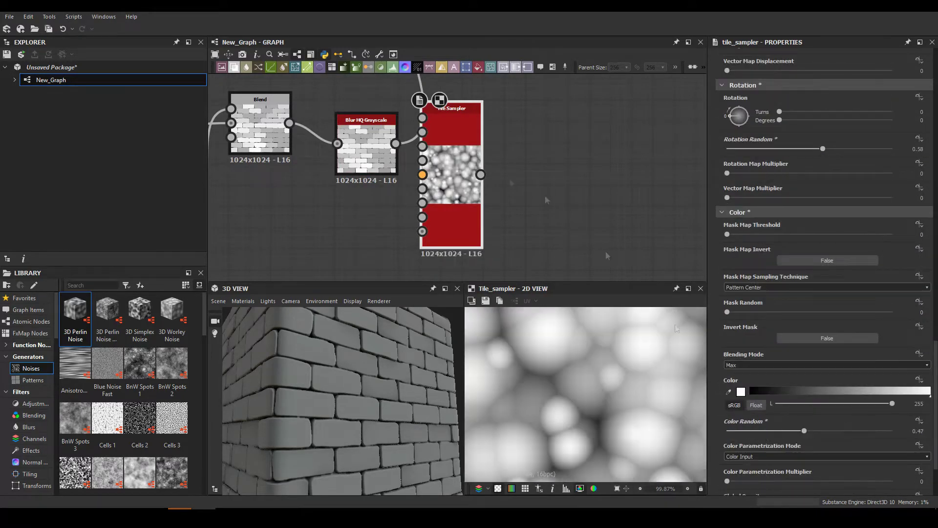
# - Feed the Tile Sampler into a Directional Warp, with a Levels node after Blur HQ wired in
pyautogui.moveTo(451, 118); pyautogui.dragTo(472, 160)
pyautogui.moveTo(501, 217); pyautogui.dragTo(537, 122)
pyautogui.write('directional warp')
pyautogui.press('Return')
pyautogui.press('space')
pyautogui.write('levels')
pyautogui.press('Return')
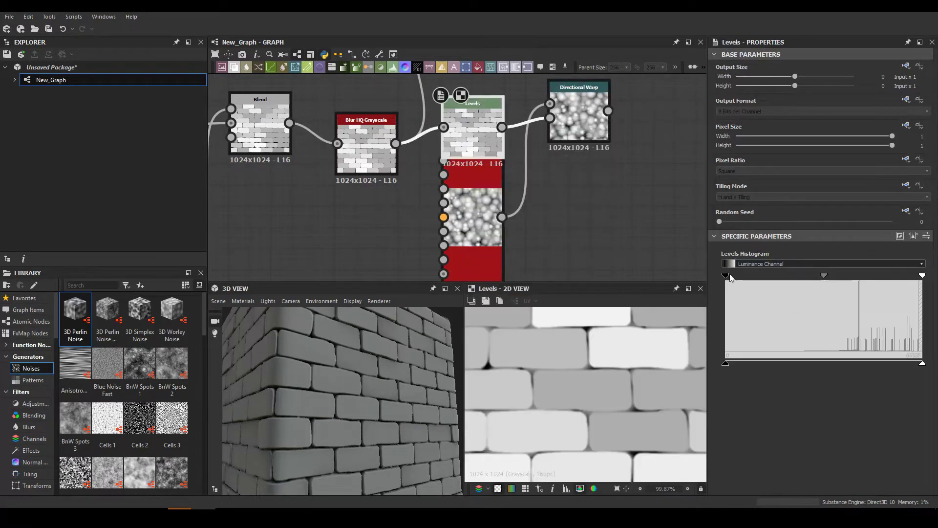
pyautogui.moveTo(725, 275); pyautogui.dragTo(798, 277)
# - Preview the Directional Warp and set its intensity to 10
pyautogui.doubleClick(564, 97)
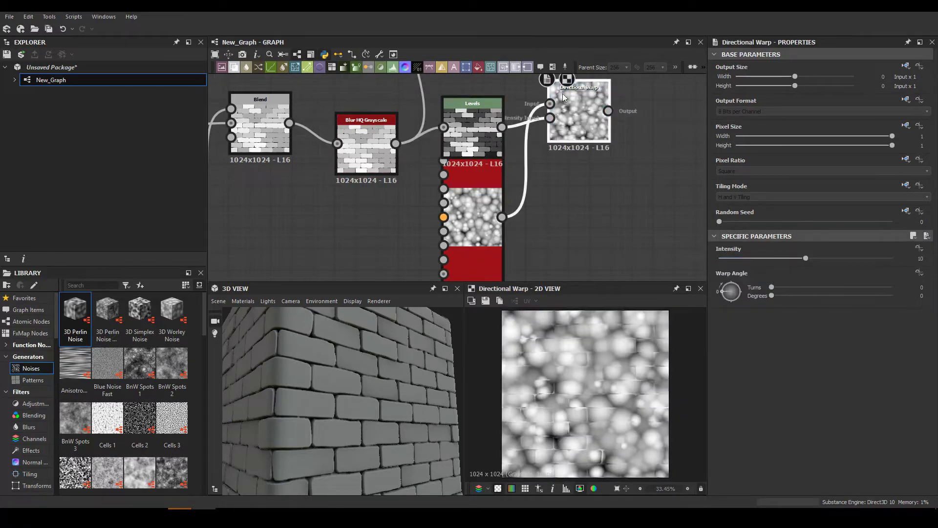
pyautogui.moveTo(501, 219); pyautogui.dragTo(378, 233, button='middle')
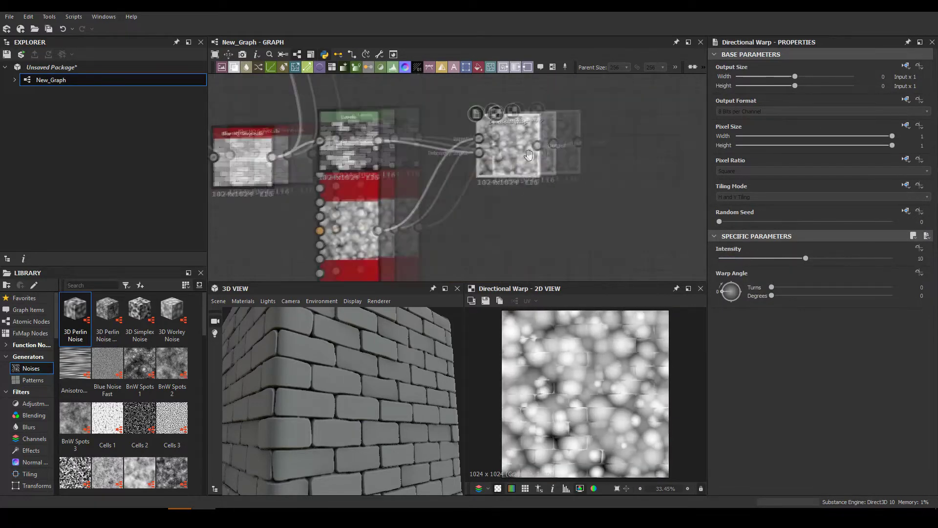
pyautogui.click(348, 220)
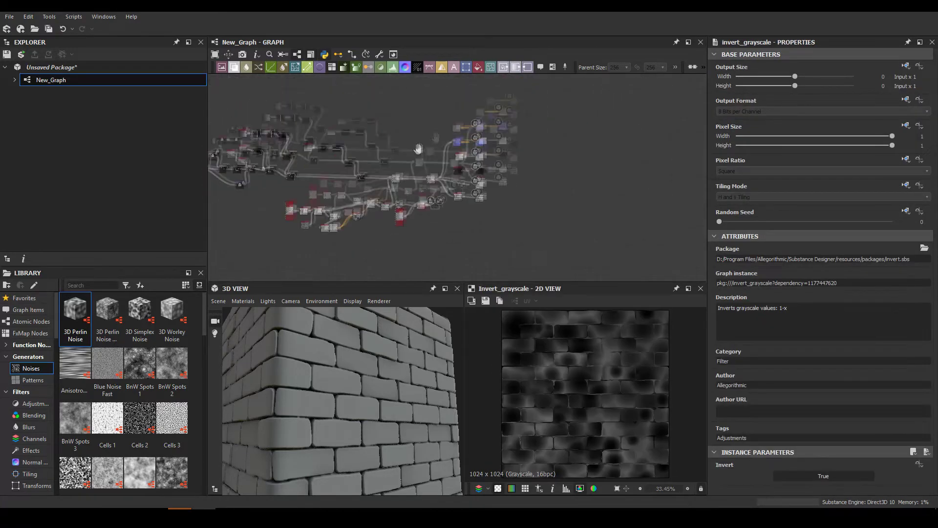
# - Inspect the Blend and Directional Warp nodes, then set Slope Blur intensity to 3.66
pyautogui.click(501, 128)
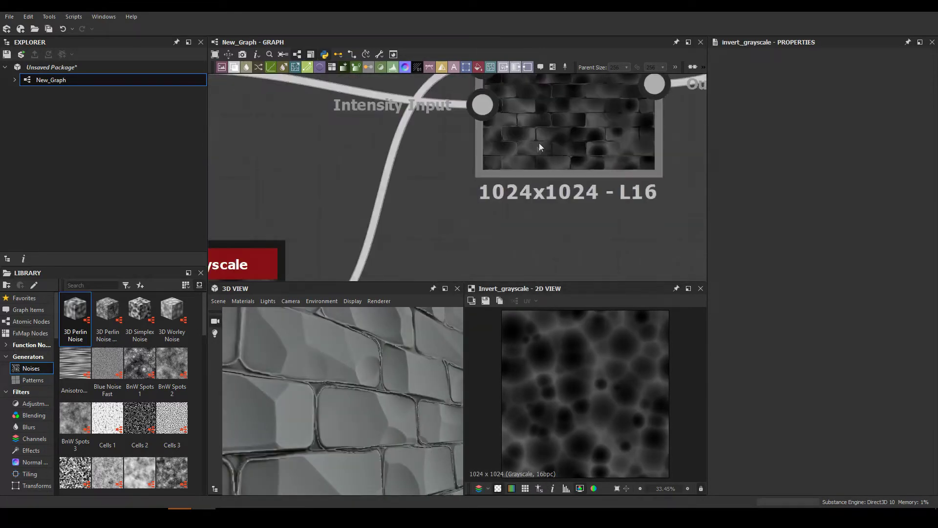
pyautogui.click(467, 224)
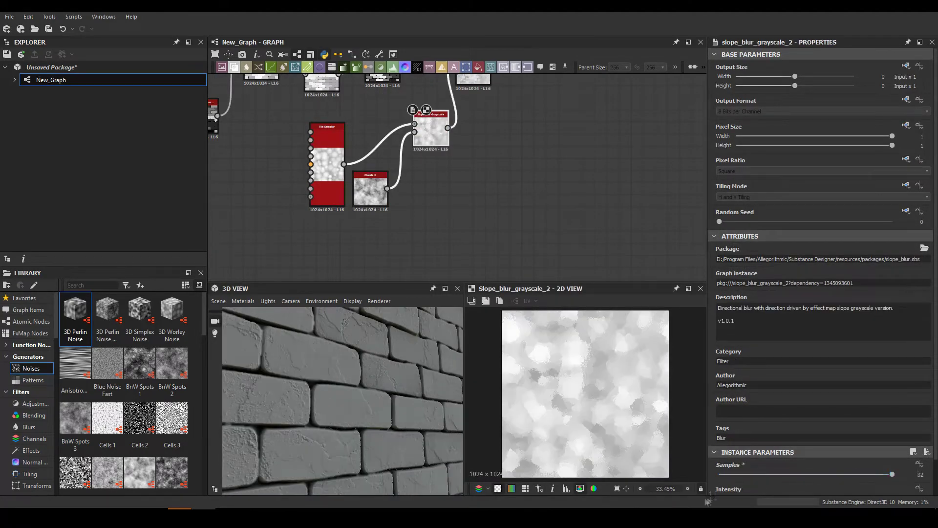
pyautogui.scroll(-2, 740, 488)
pyautogui.moveTo(827, 461); pyautogui.dragTo(750, 462)
# - Create a new Blend node from the brick Blend output
pyautogui.moveTo(489, 220); pyautogui.dragTo(371, 161, button='middle')
pyautogui.moveTo(347, 139); pyautogui.dragTo(397, 165)
pyautogui.click(440, 207)
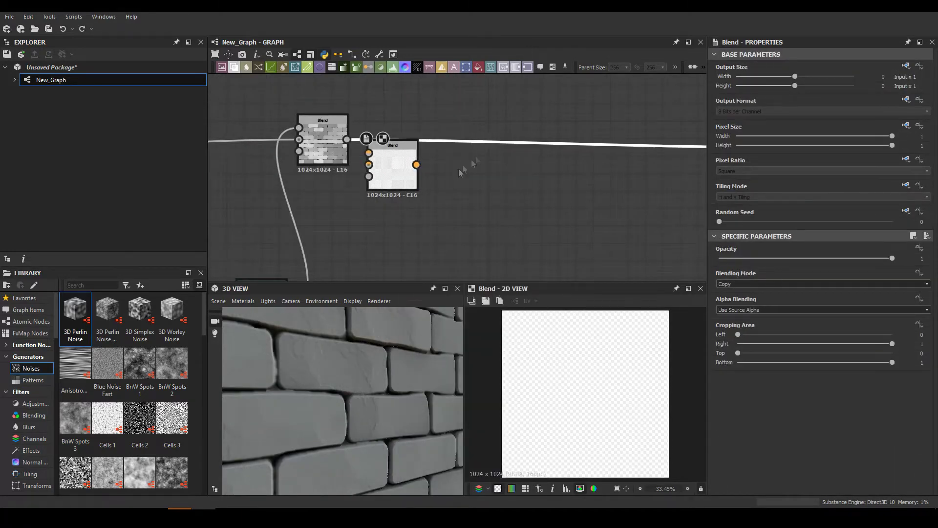
# - Add a BnW Spots 2 noise with a Levels node, lowering the white point to brighten the spots
pyautogui.hotkey('ctrl', 'z')
pyautogui.press('space')
pyautogui.write('bnw')
pyautogui.click(440, 214)
pyautogui.press('space')
pyautogui.write('lev')
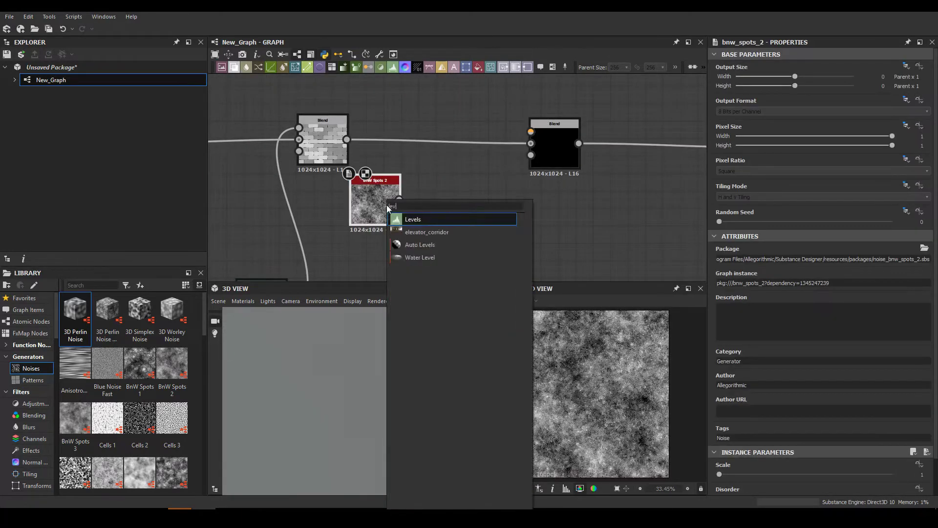
pyautogui.press('Return')
pyautogui.moveTo(921, 275); pyautogui.dragTo(823, 281)
pyautogui.click(537, 127)
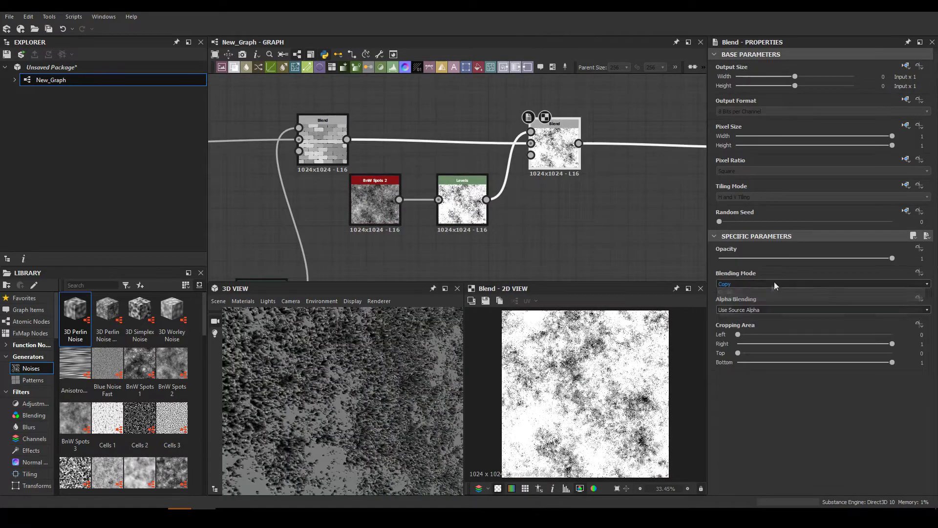
pyautogui.moveTo(433, 202); pyautogui.dragTo(435, 145, button='middle')
# - Blend a Fractal Sum Base noise into the bricks at 0.05 opacity
pyautogui.press('space')
pyautogui.click(488, 212)
pyautogui.moveTo(459, 130)
pyautogui.mouseDown()
pyautogui.moveTo(372, 230)
pyautogui.moveTo(435, 105)
pyautogui.mouseUp()
pyautogui.click(460, 107)
pyautogui.moveTo(892, 259); pyautogui.dragTo(725, 260)
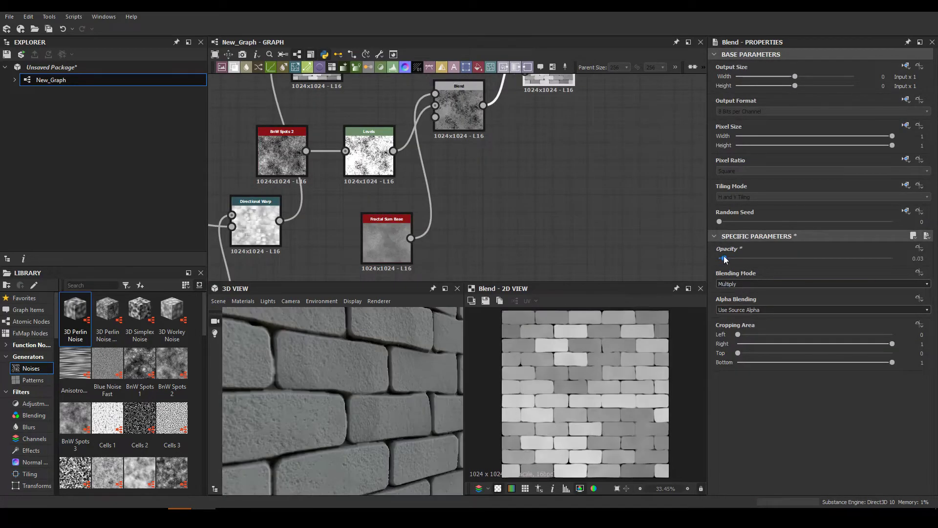
pyautogui.scroll(3, 341, 383)
pyautogui.scroll(-2, 496, 139)
pyautogui.scroll(-2, 447, 175)
pyautogui.scroll(-2, 547, 203)
pyautogui.moveTo(548, 207); pyautogui.dragTo(465, 136, button='middle')
# - Add a Height Blend and a Perlin Noise node, and lower the height offset
pyautogui.press('space')
pyautogui.write('height')
pyautogui.press('Return')
pyautogui.press('f')
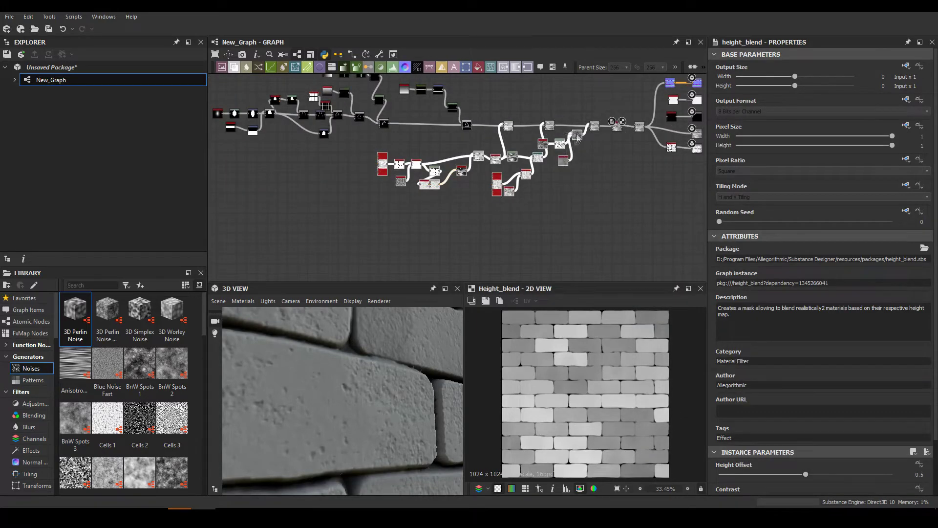
pyautogui.scroll(2, 562, 146)
pyautogui.scroll(1, 582, 163)
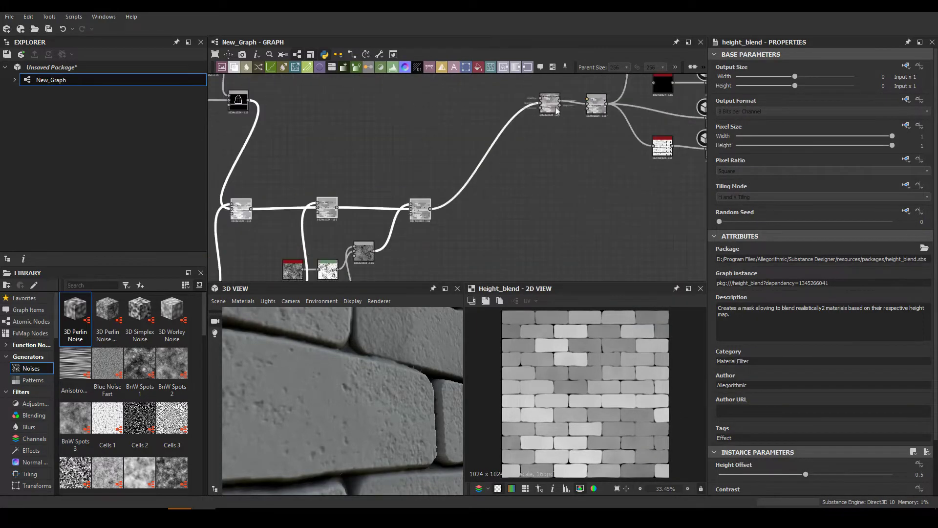
pyautogui.moveTo(583, 162); pyautogui.dragTo(436, 209, button='middle')
pyautogui.press('space')
pyautogui.write('perlin')
pyautogui.press('Return')
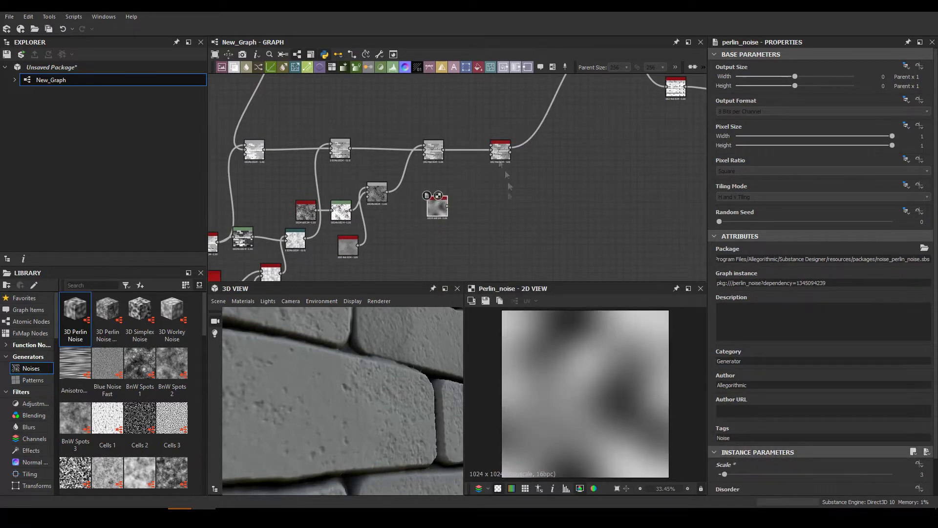
pyautogui.click(500, 151)
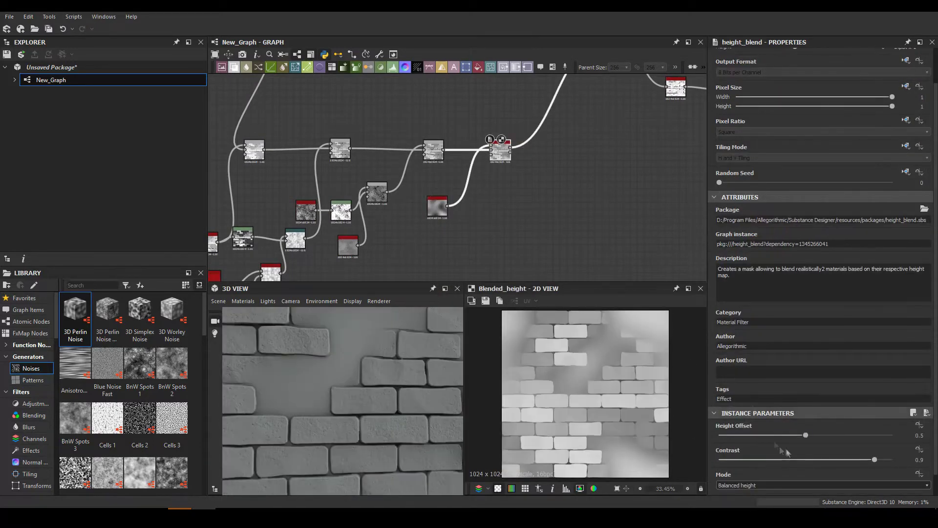
pyautogui.moveTo(839, 432); pyautogui.dragTo(780, 436)
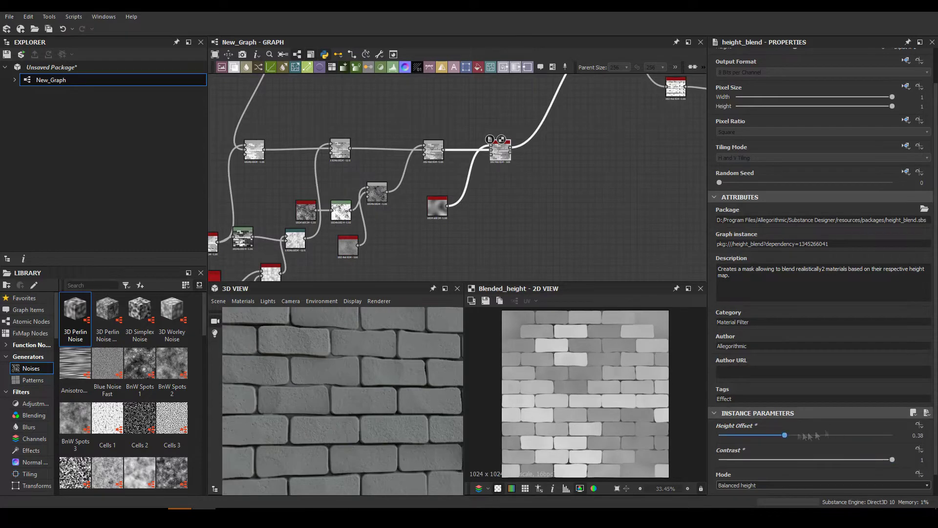
# - Add a Blend after Perlin Noise, plus a Clouds 2 noise followed by Levels
pyautogui.press('space')
pyautogui.write('blend')
pyautogui.press('Return')
pyautogui.press('space')
pyautogui.write('clouds 2')
pyautogui.press('Return')
pyautogui.moveTo(479, 226); pyautogui.dragTo(533, 230)
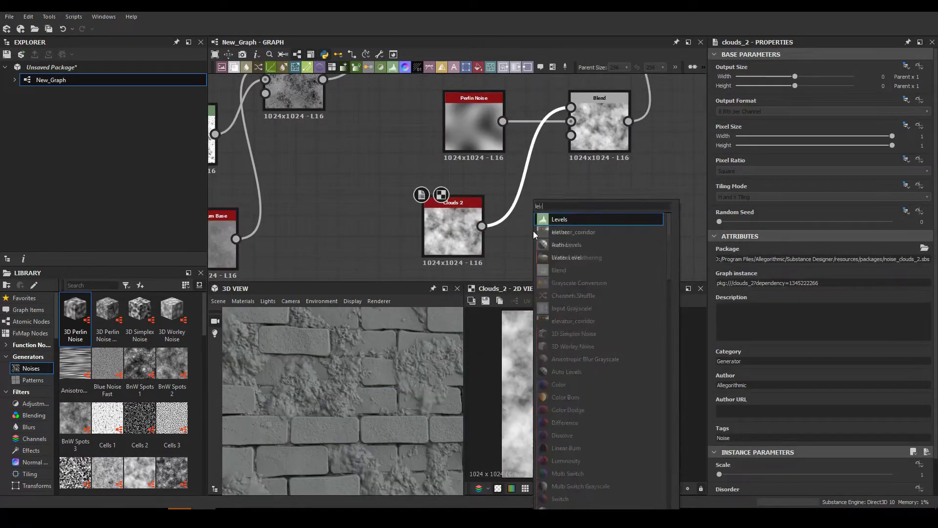
pyautogui.write('levels')
pyautogui.press('Return')
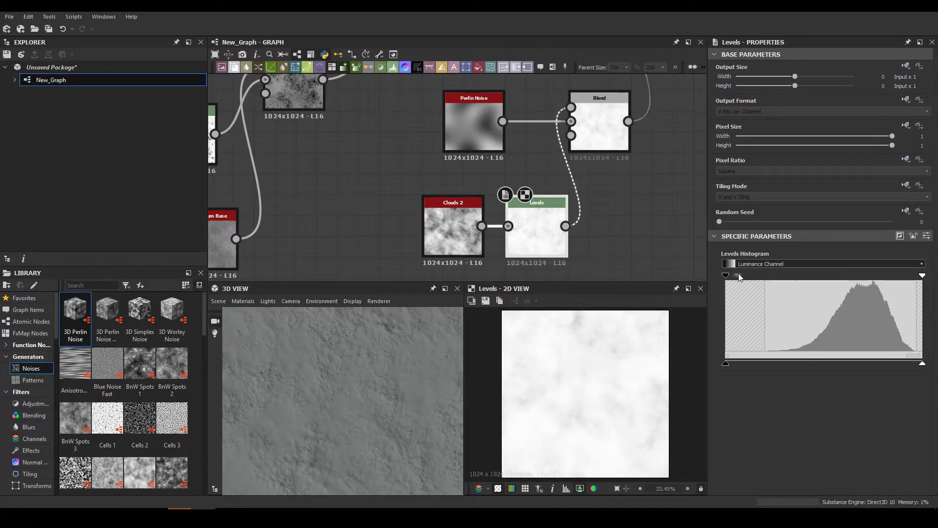
# - Set the Perlin Noise and Clouds 2 Blend to Multiply mode
pyautogui.click(599, 127)
pyautogui.moveTo(599, 127); pyautogui.dragTo(521, 222, button='middle')
pyautogui.click(822, 284)
pyautogui.click(822, 309)
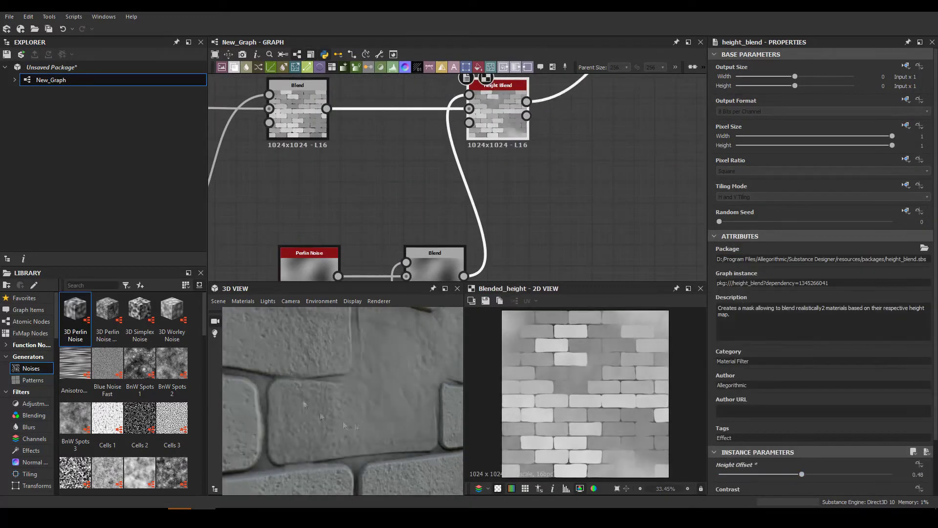
pyautogui.scroll(-5, 360, 416)
pyautogui.scroll(-3, 355, 379)
pyautogui.scroll(-3, 354, 157)
pyautogui.scroll(-2, 354, 156)
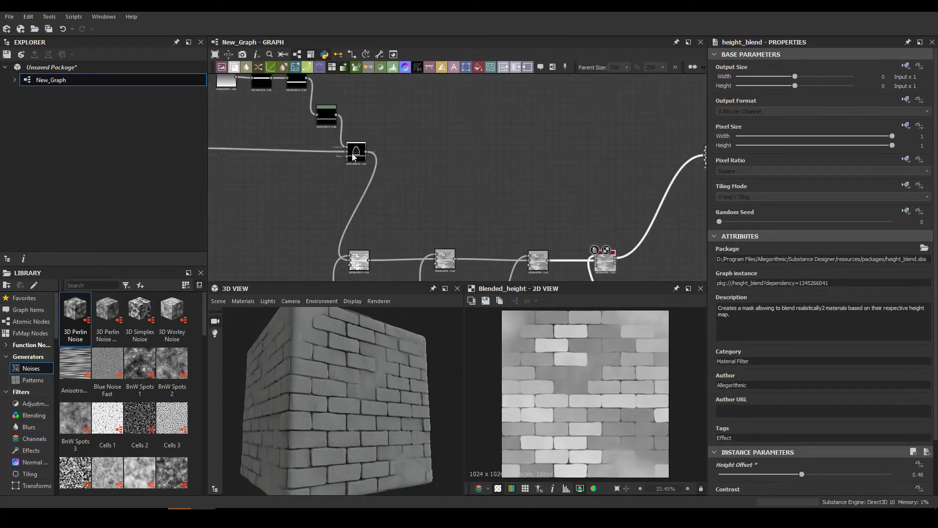
# - Combine the window mask, via a Levels node, with the brick composite in a Max (Lighten) Blend
pyautogui.press('space')
pyautogui.click(574, 205)
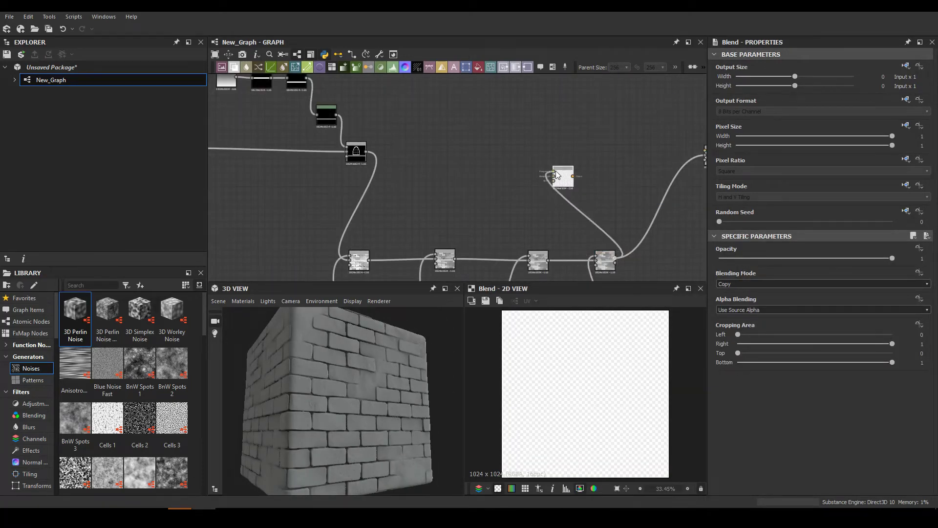
pyautogui.moveTo(554, 174); pyautogui.dragTo(367, 152)
pyautogui.press('space')
pyautogui.click(489, 153)
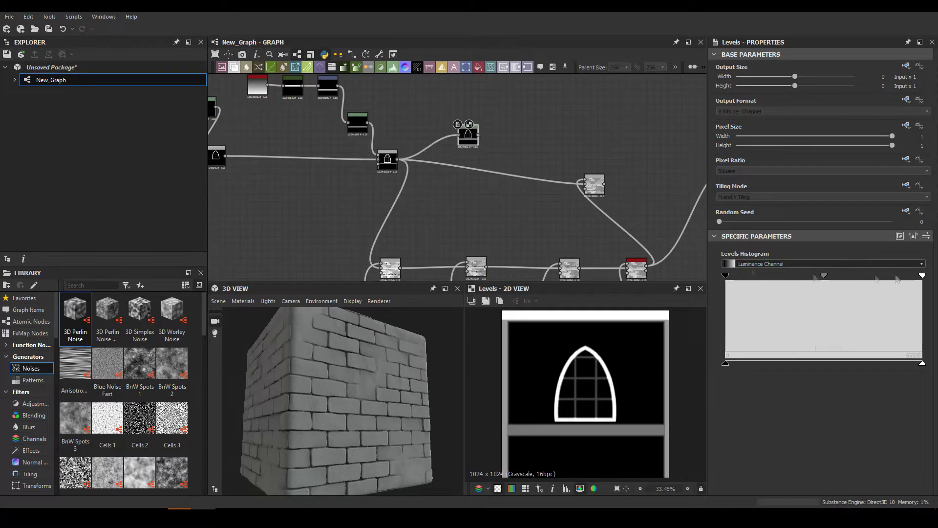
pyautogui.moveTo(342, 147); pyautogui.dragTo(479, 152, button='middle')
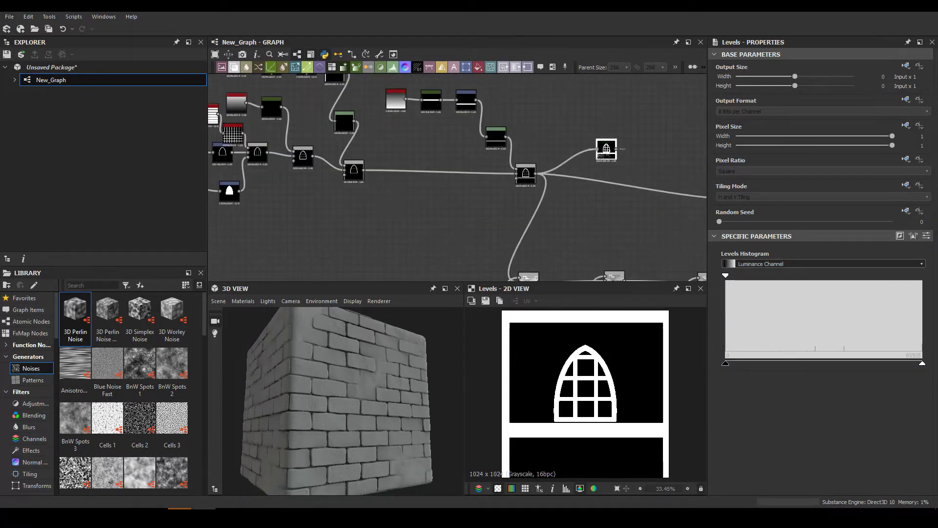
pyautogui.press('space')
pyautogui.click(641, 149)
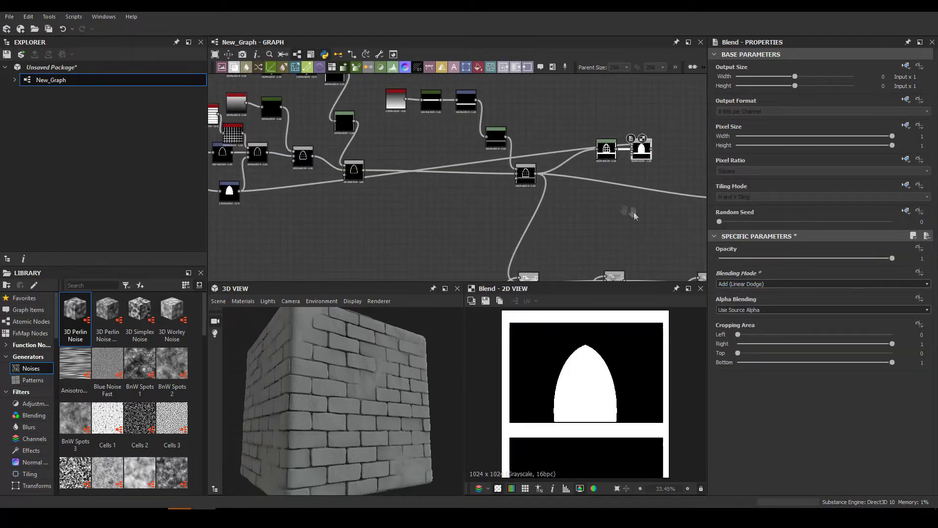
pyautogui.moveTo(634, 212); pyautogui.dragTo(442, 154, button='middle')
pyautogui.press('space')
pyautogui.click(566, 155)
# - Check the arched windows on the cube and adjust the window mask's Levels
pyautogui.scroll(-5, 748, 282)
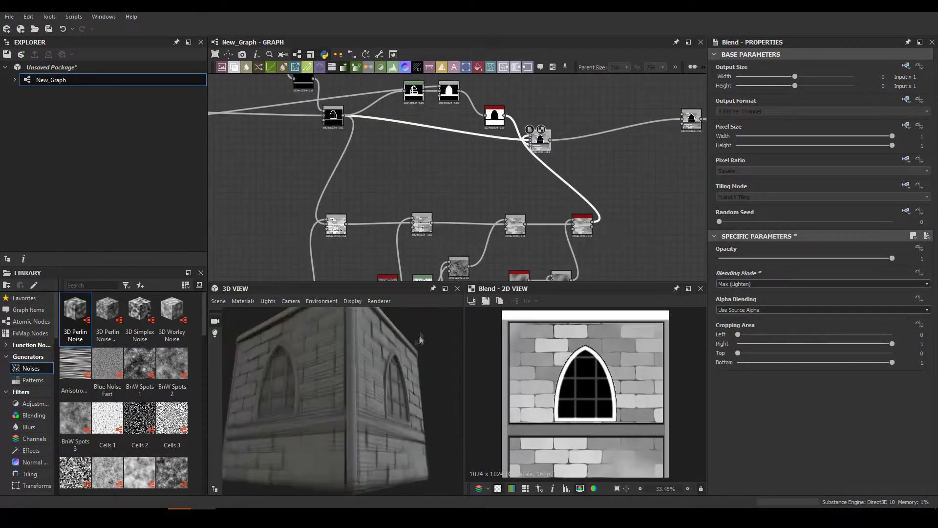
pyautogui.moveTo(419, 339); pyautogui.dragTo(371, 338)
pyautogui.moveTo(414, 91); pyautogui.dragTo(393, 104)
pyautogui.moveTo(789, 271); pyautogui.dragTo(787, 268)
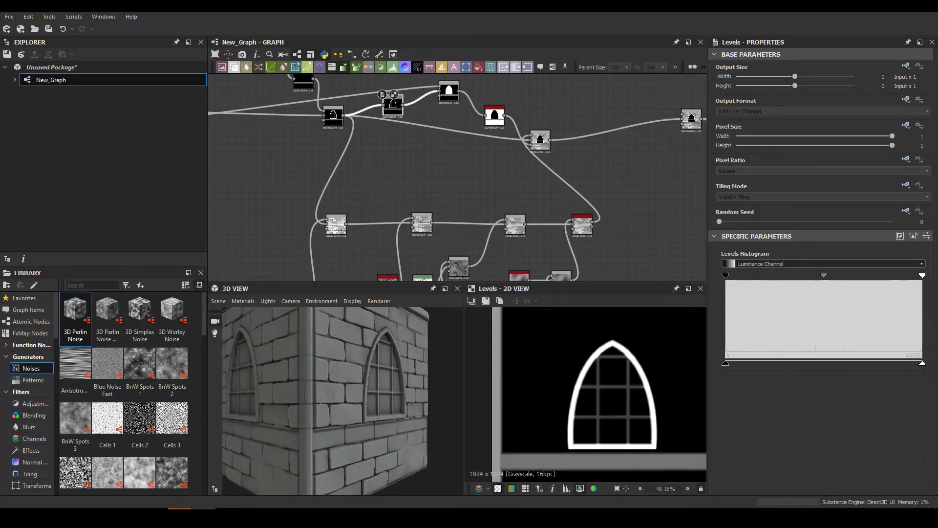
# - Insert a Levels on the brick link and lower its output to darken the bricks
pyautogui.press('space')
pyautogui.write('lev')
pyautogui.press('Return')
pyautogui.moveTo(922, 363); pyautogui.dragTo(796, 363)
pyautogui.scroll(-5, 299, 400)
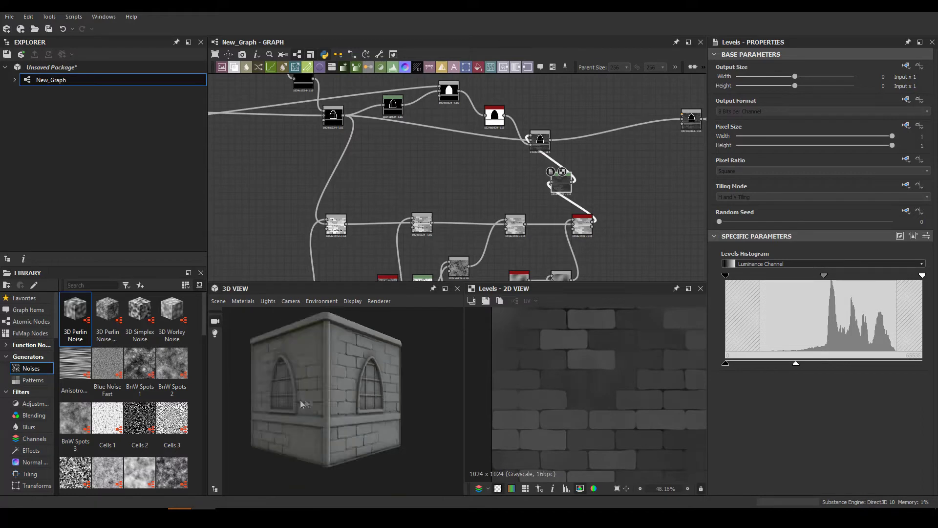
pyautogui.moveTo(300, 400); pyautogui.dragTo(371, 330)
pyautogui.scroll(-3, 410, 129)
pyautogui.scroll(5, 409, 128)
pyautogui.scroll(-4, 409, 129)
pyautogui.scroll(3, 353, 91)
pyautogui.scroll(1, 352, 91)
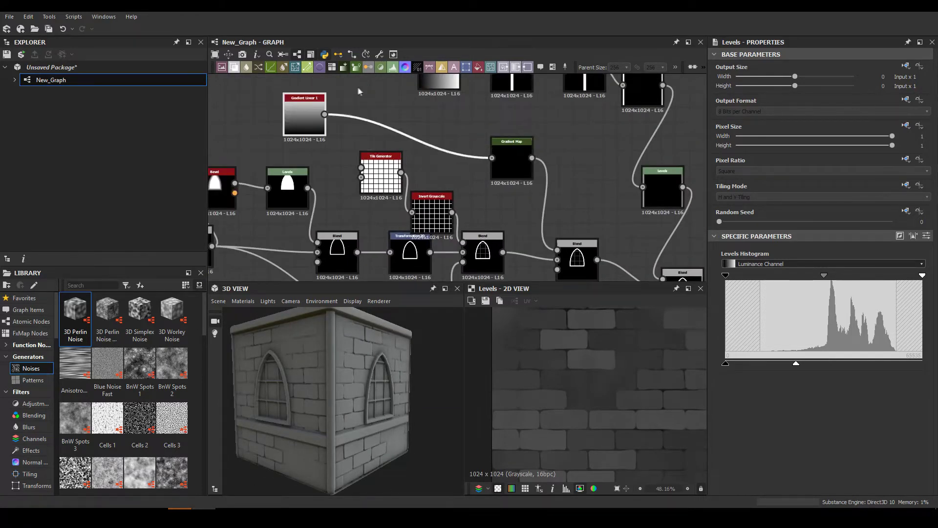
# - Insert a Curve after Gradient Linear and shape it into stepped ledge bands
pyautogui.press('space')
pyautogui.write('gu')
pyautogui.click(389, 305)
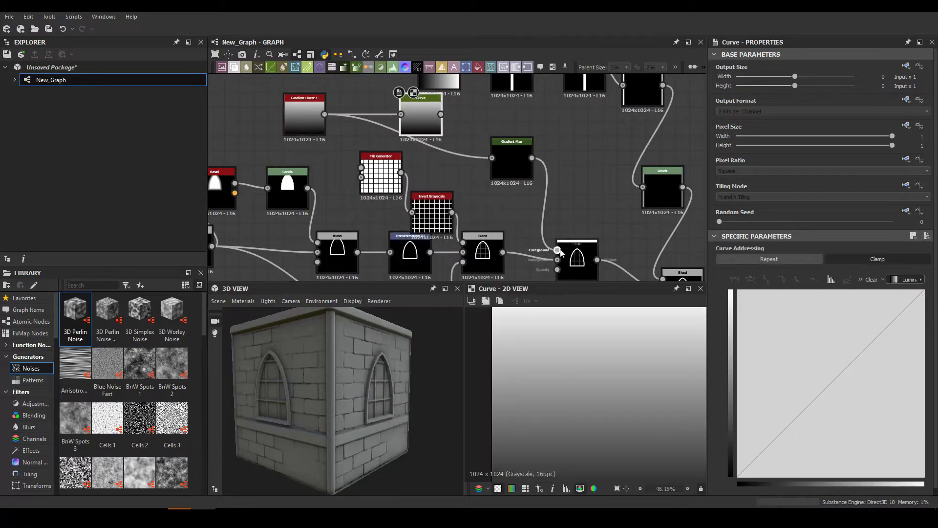
pyautogui.moveTo(781, 435)
pyautogui.mouseDown()
pyautogui.moveTo(884, 465)
pyautogui.moveTo(897, 484)
pyautogui.mouseUp()
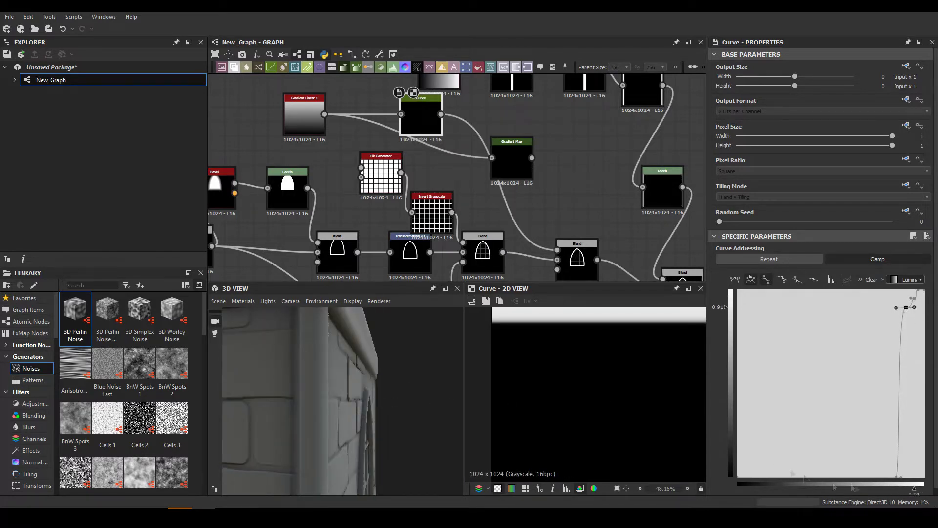
pyautogui.scroll(-1, 903, 460)
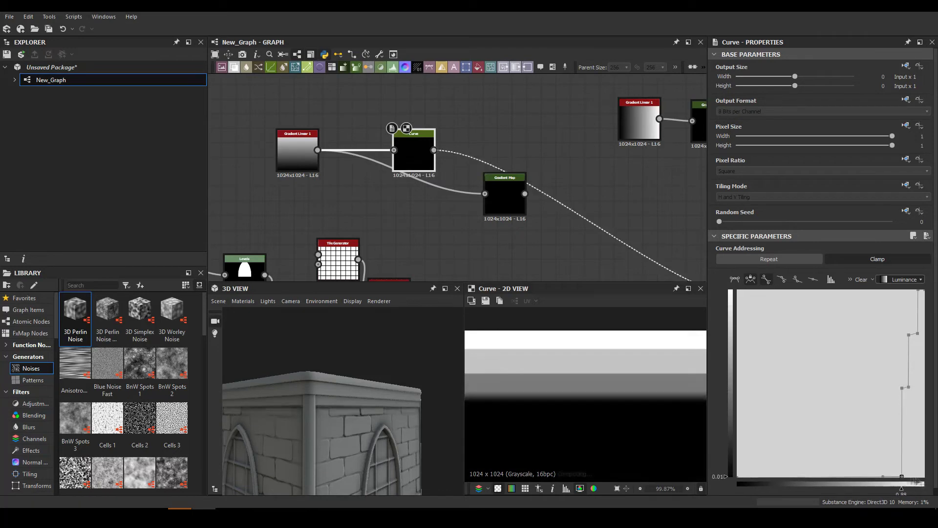
pyautogui.moveTo(910, 352); pyautogui.dragTo(920, 313)
pyautogui.moveTo(342, 372); pyautogui.dragTo(425, 313)
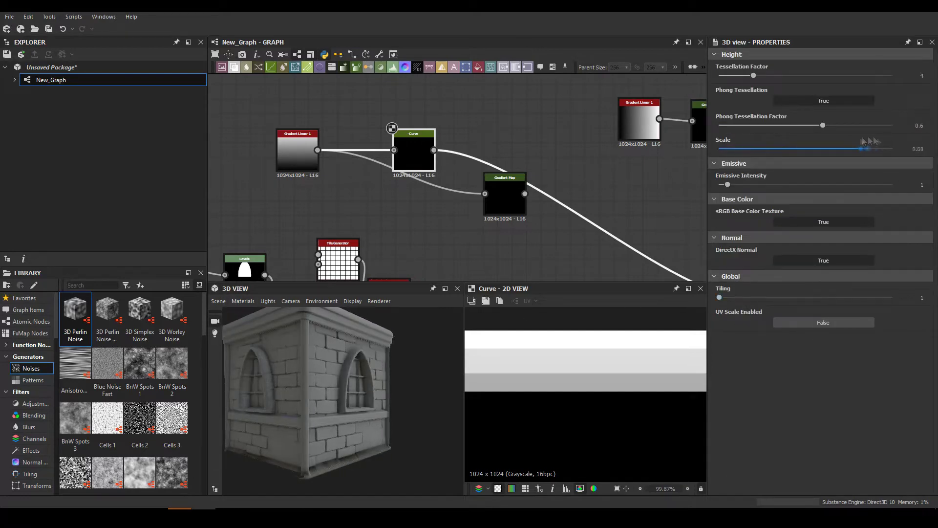
# - Raise the 3D view Height Scale to 10
pyautogui.moveTo(861, 142); pyautogui.dragTo(894, 142)
pyautogui.scroll(-3, 439, 195)
pyautogui.moveTo(420, 205)
pyautogui.mouseDown(button='middle')
pyautogui.moveTo(415, 225)
pyautogui.moveTo(439, 243)
pyautogui.mouseUp(button='middle')
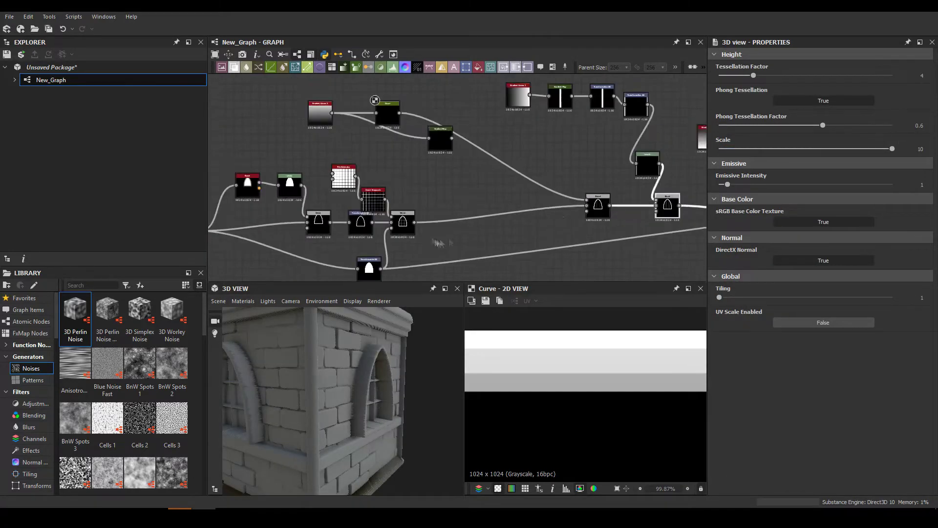
# - Insert a Levels between the two Blends and lower its white point to grey out the window frame
pyautogui.click(403, 221)
pyautogui.scroll(3, 403, 221)
pyautogui.scroll(2, 370, 246)
pyautogui.hotkey('ctrl', 'l')
pyautogui.moveTo(930, 363); pyautogui.dragTo(825, 363)
pyautogui.moveTo(336, 370)
pyautogui.mouseDown()
pyautogui.moveTo(468, 336)
pyautogui.moveTo(508, 264)
pyautogui.mouseUp()
pyautogui.scroll(-3, 593, 242)
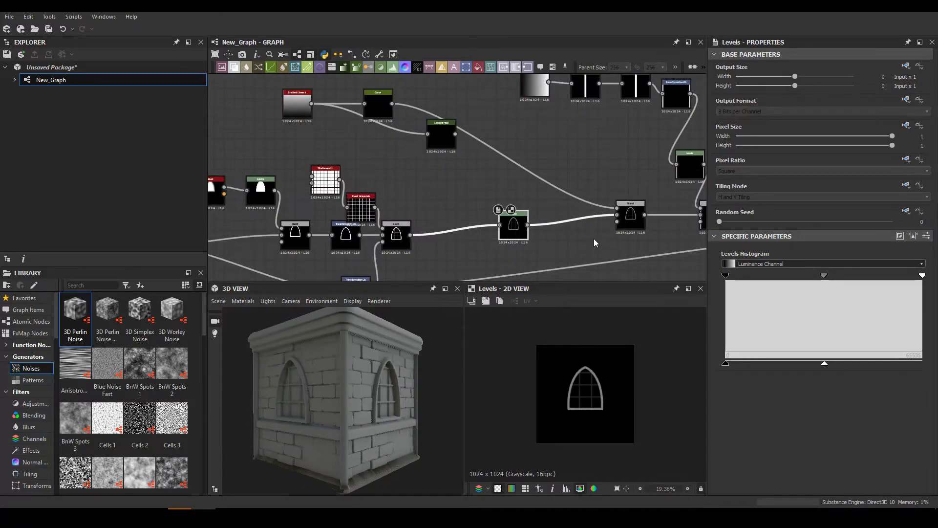
# - Create a Warp from Transformation 2D and add a Crystal 1 noise
pyautogui.scroll(-2, 583, 155)
pyautogui.scroll(3, 488, 122)
pyautogui.moveTo(492, 102)
pyautogui.mouseDown()
pyautogui.moveTo(537, 188)
pyautogui.moveTo(575, 146)
pyautogui.mouseUp()
pyautogui.click(554, 192)
pyautogui.press('space')
pyautogui.write('crystal')
pyautogui.press('Return')
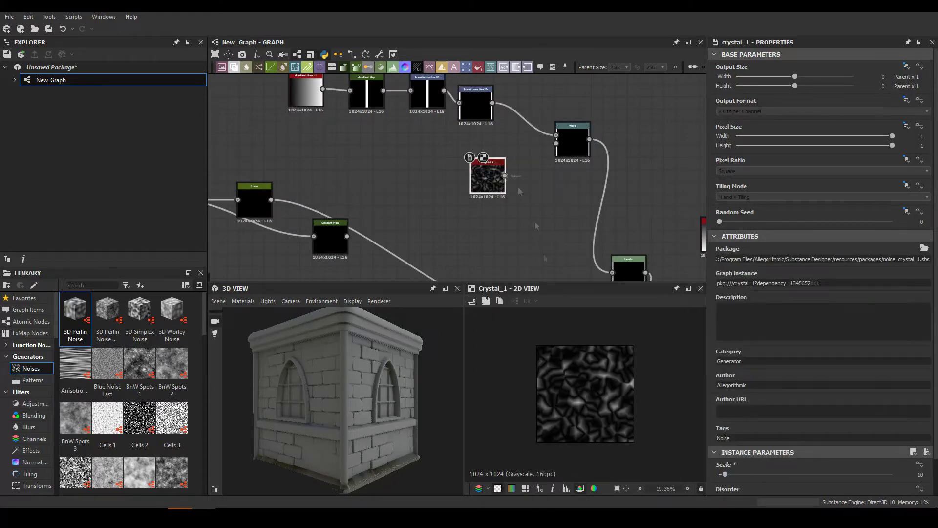
# - Blur the Crystal 1 noise and feed it into the Warp
pyautogui.press('space')
pyautogui.write('blur')
pyautogui.press('Return')
pyautogui.scroll(2, 488, 195)
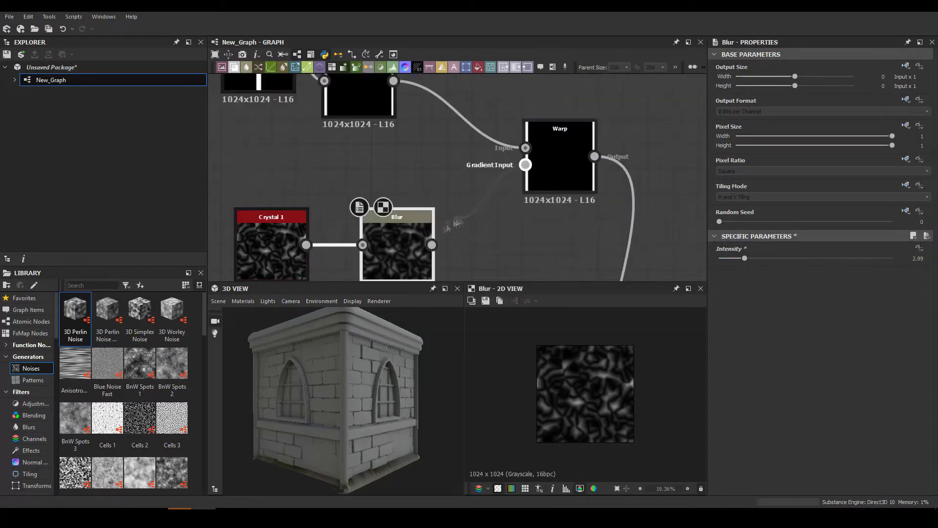
pyautogui.moveTo(435, 241); pyautogui.dragTo(523, 157)
pyautogui.click(532, 157)
pyautogui.scroll(2, 532, 157)
# - Try adding a Multi Angle node after the Warp, then undo it
pyautogui.press('space')
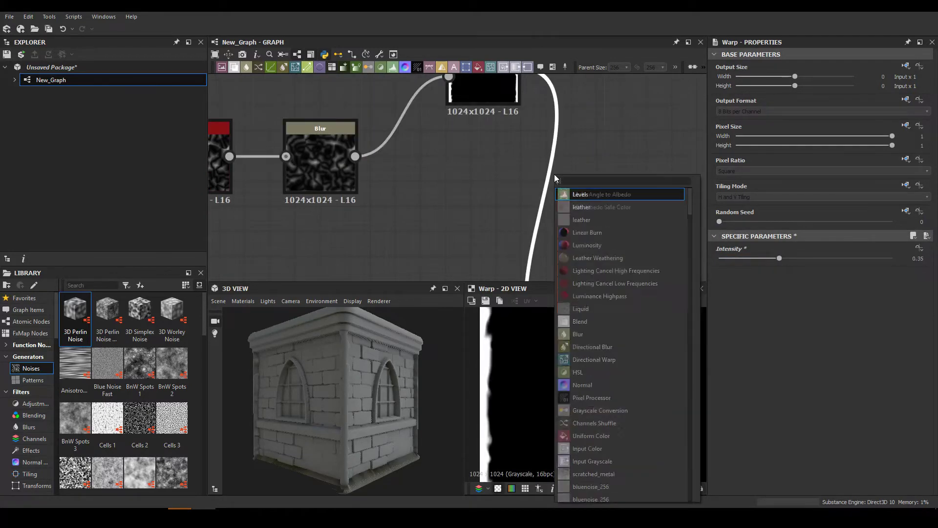
pyautogui.write('multiangle')
pyautogui.press('Return')
pyautogui.hotkey('ctrl', 'z')
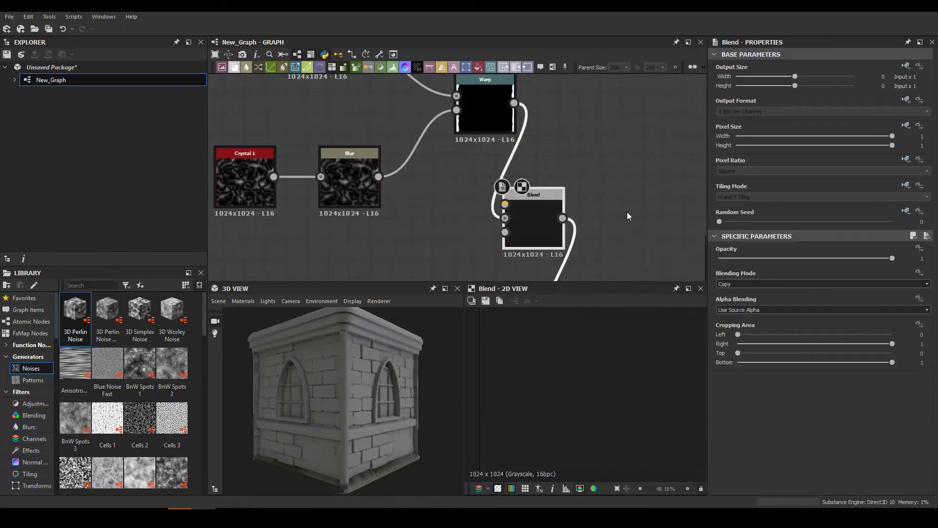
pyautogui.scroll(-3, 584, 181)
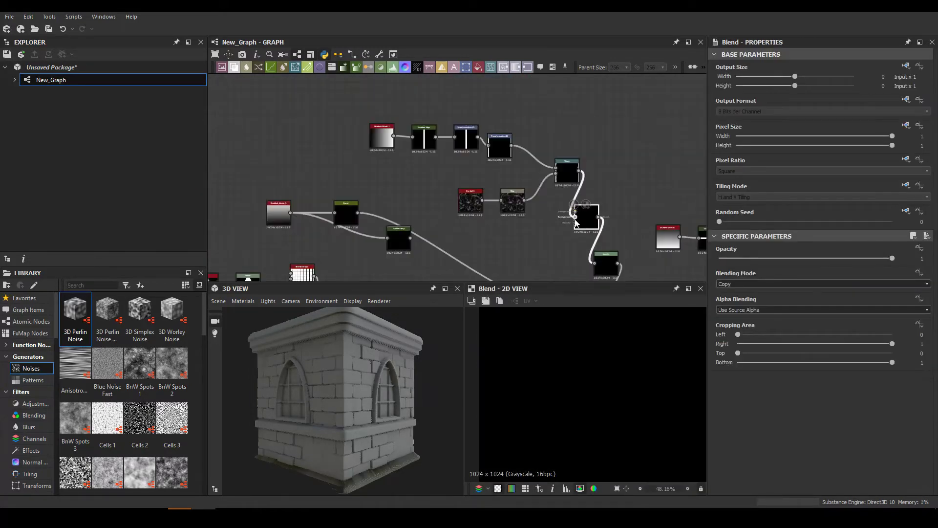
# - Set the Blend to Min (Darken) at 0.4 opacity and inspect the wall up close
pyautogui.click(744, 284)
pyautogui.moveTo(746, 258); pyautogui.dragTo(721, 259)
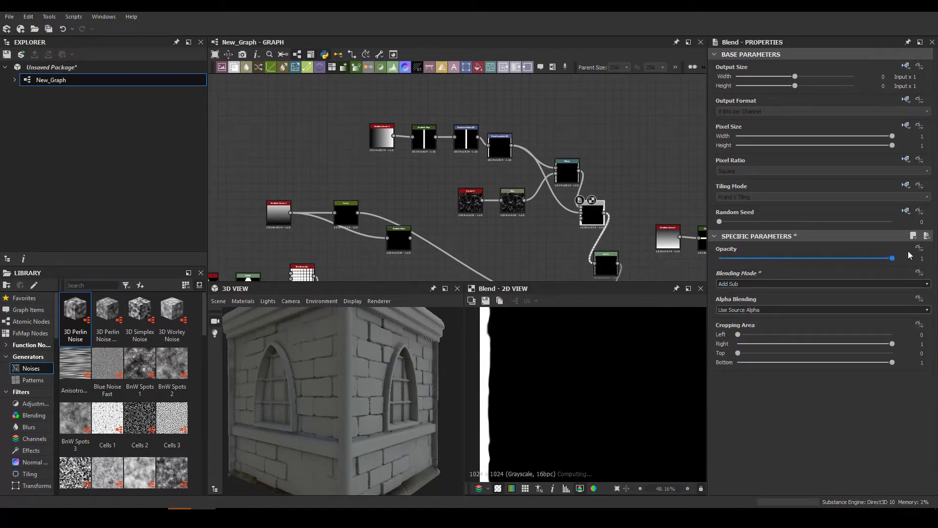
pyautogui.click(803, 284)
pyautogui.click(803, 277)
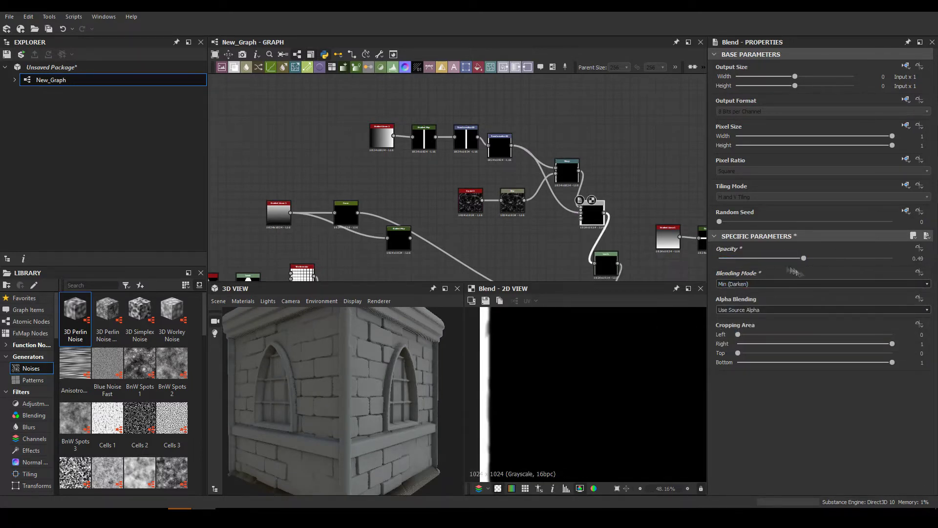
pyautogui.moveTo(803, 259); pyautogui.dragTo(787, 259)
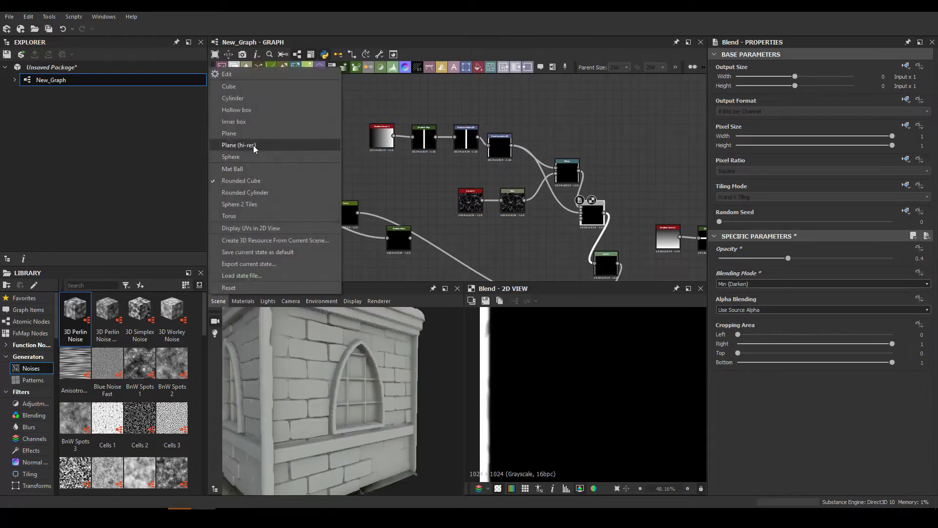
pyautogui.moveTo(363, 406)
pyautogui.mouseDown()
pyautogui.moveTo(368, 338)
pyautogui.moveTo(371, 352)
pyautogui.mouseUp()
pyautogui.moveTo(454, 174); pyautogui.dragTo(445, 133, button='middle')
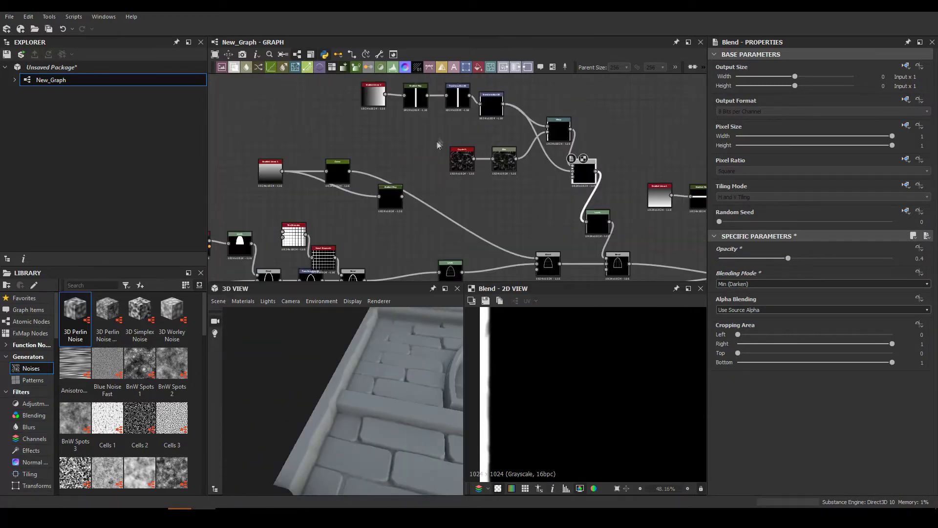
pyautogui.scroll(-2, 413, 238)
pyautogui.press('space')
# - Add a Warp node after the Blend, using Directional Noise 1 as its gradient
pyautogui.write('warp')
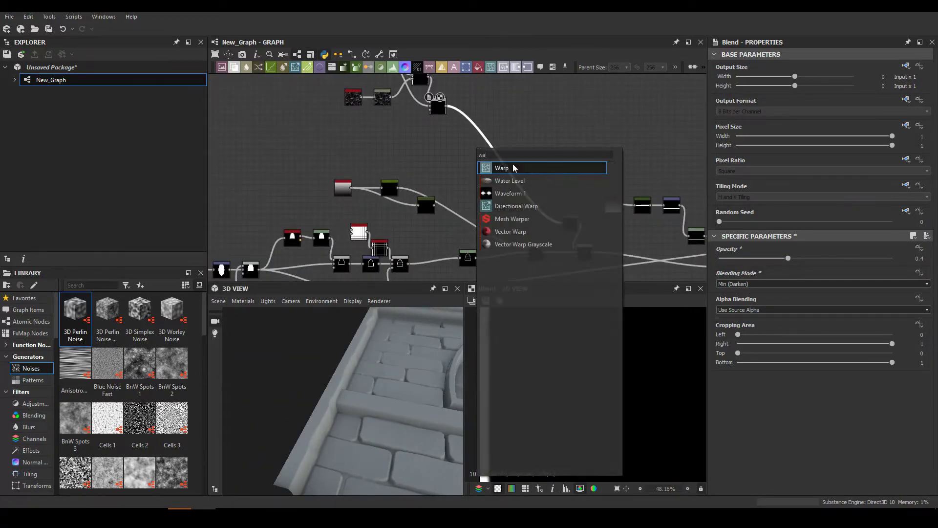
pyautogui.press('Return')
pyautogui.scroll(2, 513, 195)
pyautogui.moveTo(489, 171); pyautogui.dragTo(562, 186, button='middle')
pyautogui.scroll(-3, 122, 391)
pyautogui.scroll(5, 98, 400)
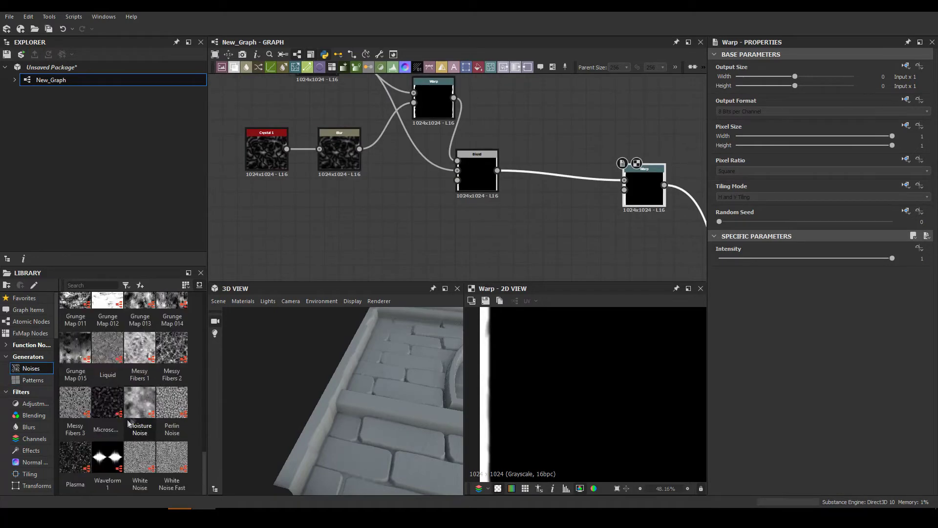
pyautogui.scroll(5, 132, 413)
pyautogui.scroll(-3, 146, 400)
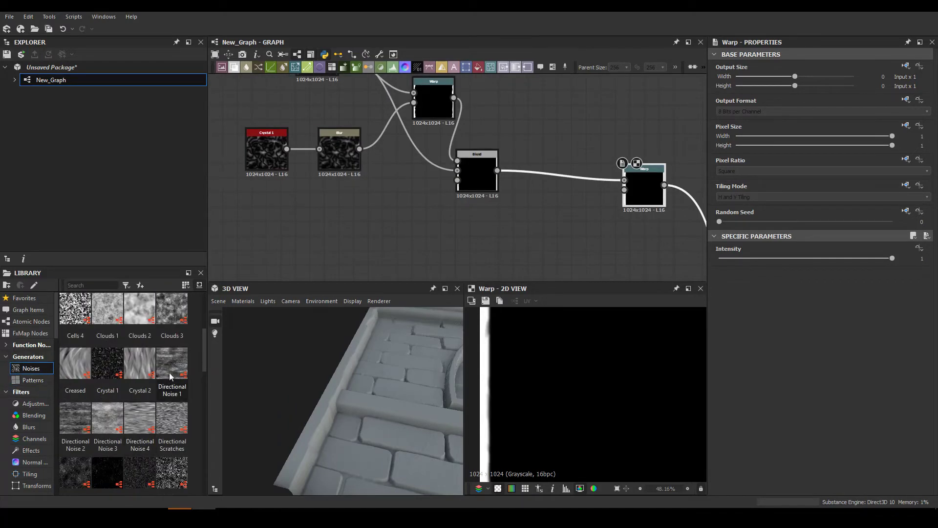
pyautogui.moveTo(495, 214)
pyautogui.mouseDown()
pyautogui.moveTo(481, 217)
pyautogui.moveTo(624, 190)
pyautogui.moveTo(578, 173)
pyautogui.mouseUp()
pyautogui.click(644, 188)
# - Insert a Transformation 2D after Directional Noise 1 and review the Warp settings
pyautogui.click(477, 230)
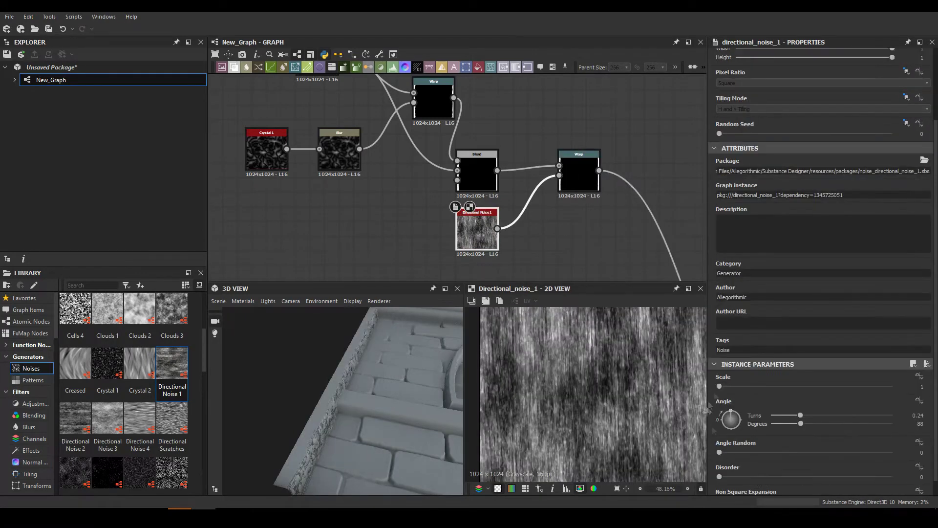
pyautogui.click(904, 317)
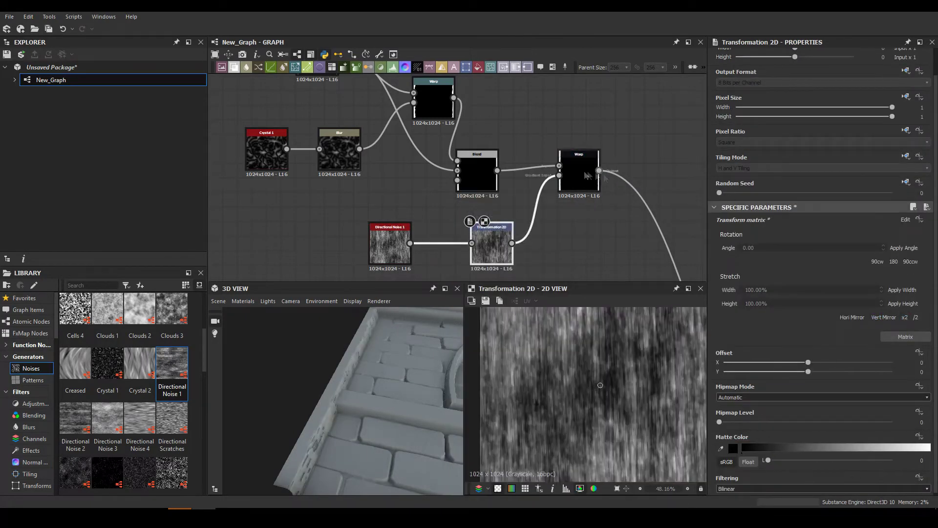
pyautogui.click(586, 175)
pyautogui.moveTo(619, 180); pyautogui.dragTo(572, 156, button='middle')
# - Add a Perlin Noise node and a Slope Blur Grayscale off the Blur output
pyautogui.press('space')
pyautogui.write('perm')
pyautogui.click(572, 346)
pyautogui.scroll(-3, 552, 177)
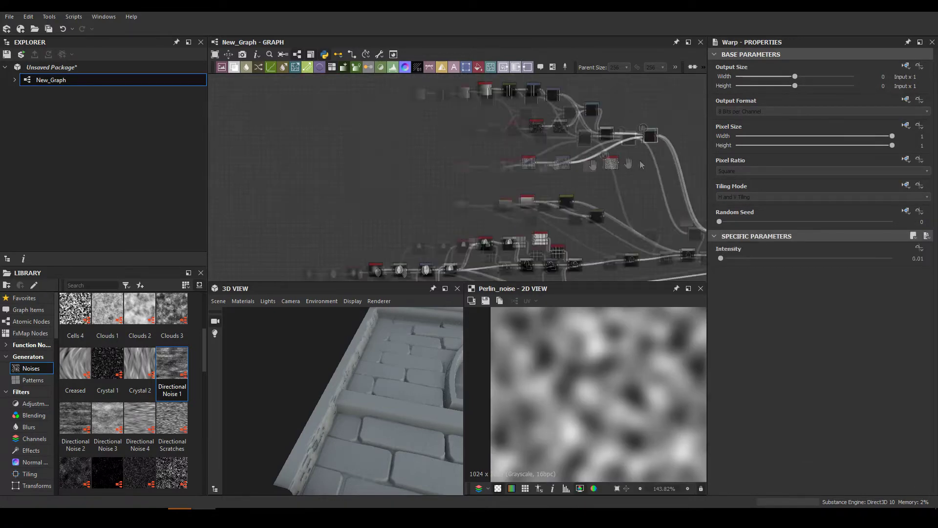
pyautogui.moveTo(468, 192); pyautogui.dragTo(452, 191)
pyautogui.moveTo(505, 115); pyautogui.dragTo(491, 116)
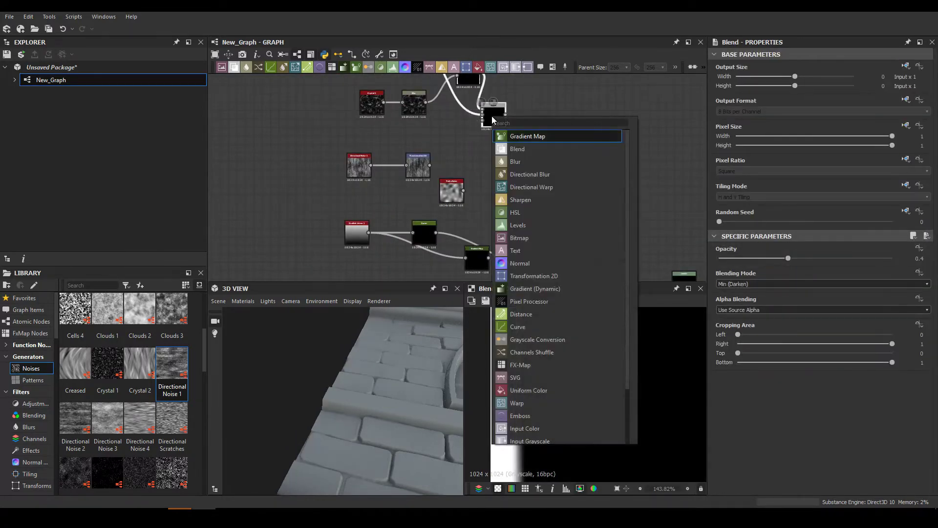
pyautogui.click(518, 273)
# - Wire the Perlin Noise and grayscale result through Blend nodes into the Slope Blur Grayscale
pyautogui.moveTo(463, 190)
pyautogui.mouseDown()
pyautogui.moveTo(483, 190)
pyautogui.moveTo(540, 151)
pyautogui.mouseUp()
pyautogui.click(553, 150)
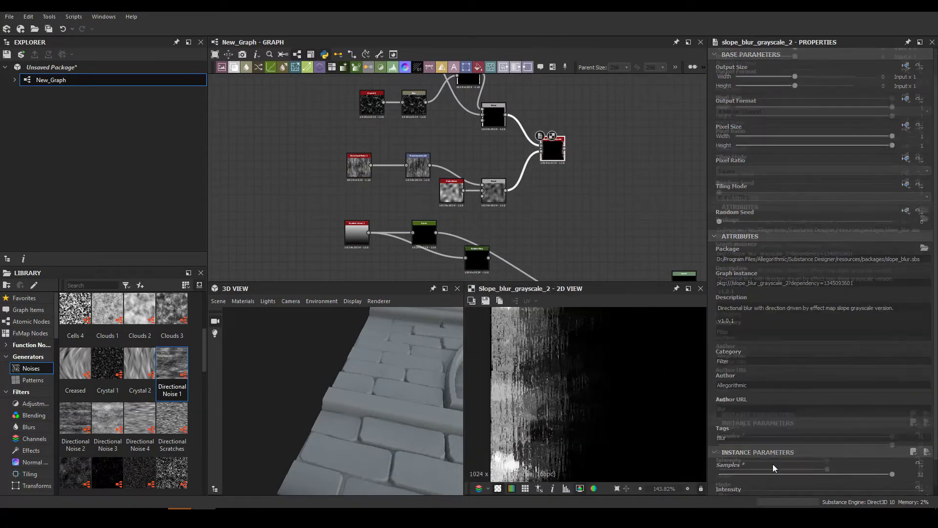
pyautogui.scroll(-1, 750, 469)
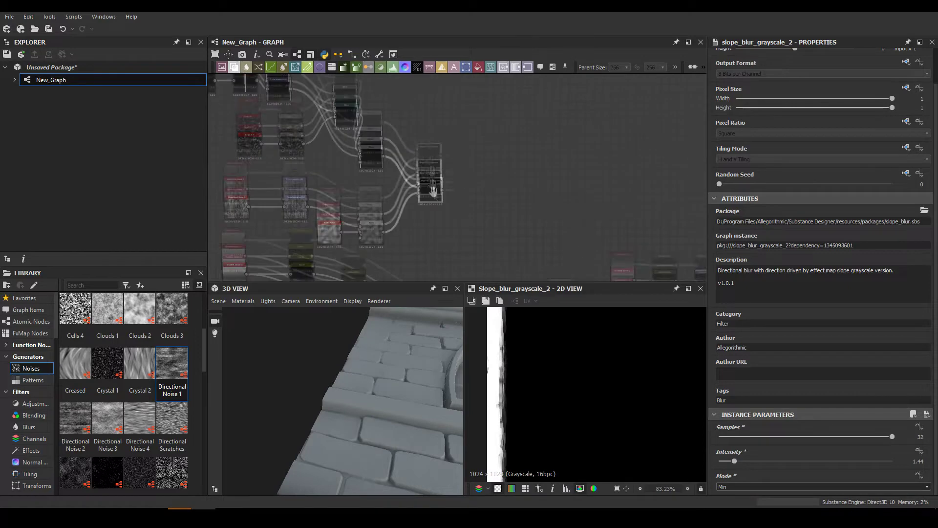
pyautogui.click(465, 163)
pyautogui.moveTo(442, 191); pyautogui.dragTo(461, 157)
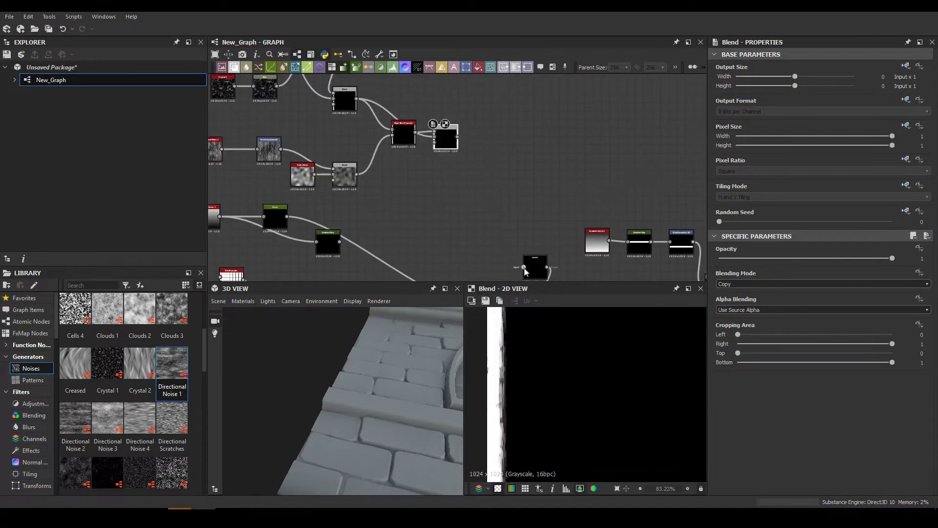
pyautogui.moveTo(428, 176); pyautogui.dragTo(471, 153, button='middle')
# - Switch the Blend to Min (Darken) and check the arched window preview
pyautogui.click(446, 110)
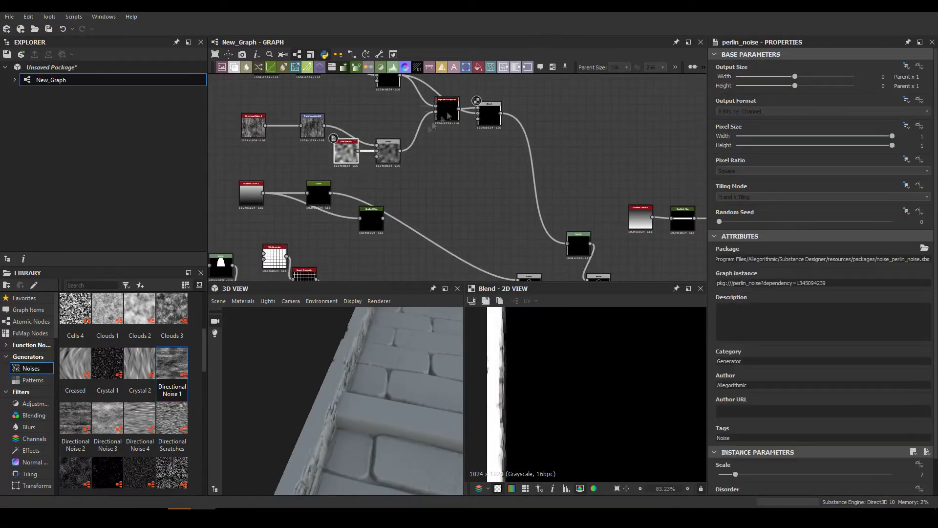
pyautogui.scroll(-1, 764, 459)
pyautogui.click(489, 114)
pyautogui.click(732, 284)
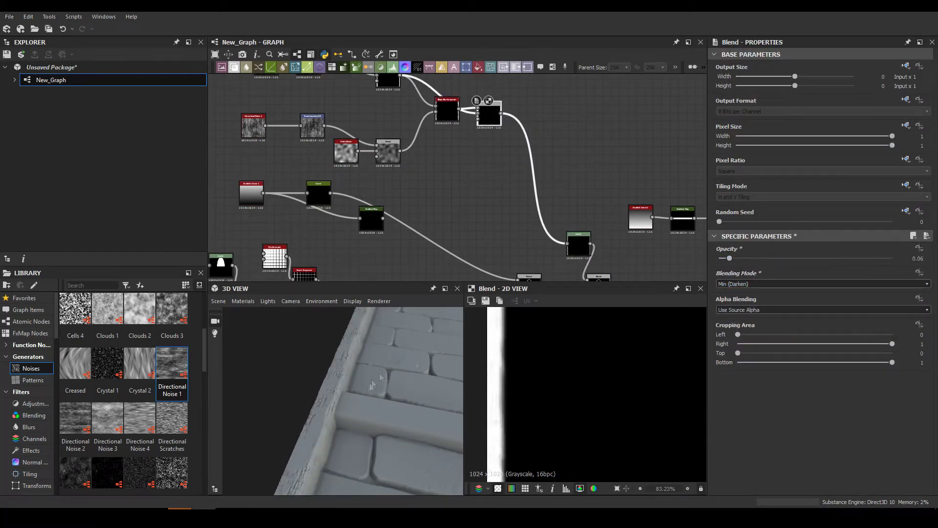
pyautogui.moveTo(326, 425); pyautogui.dragTo(395, 393)
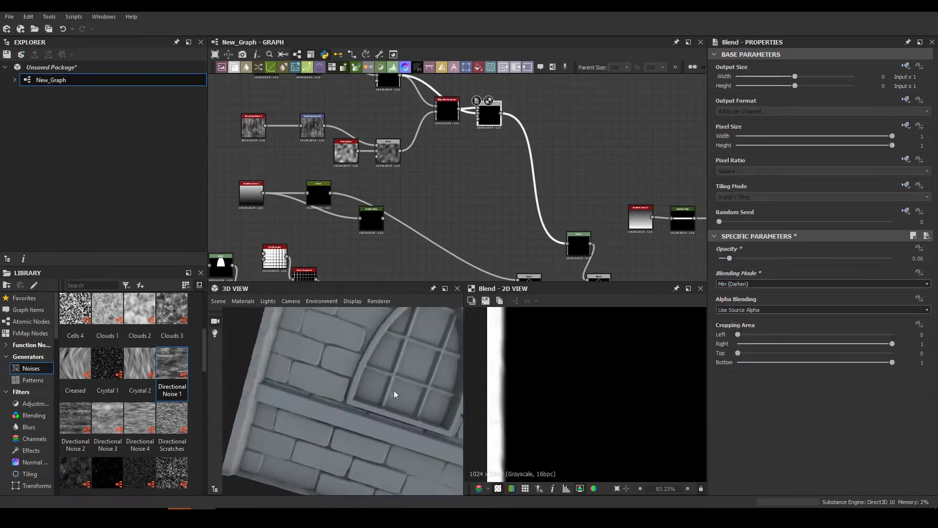
pyautogui.scroll(3, 400, 151)
# - Insert a Blur HQ Grayscale with lowered intensity after Transformation 2D
pyautogui.click(332, 147)
pyautogui.press('space')
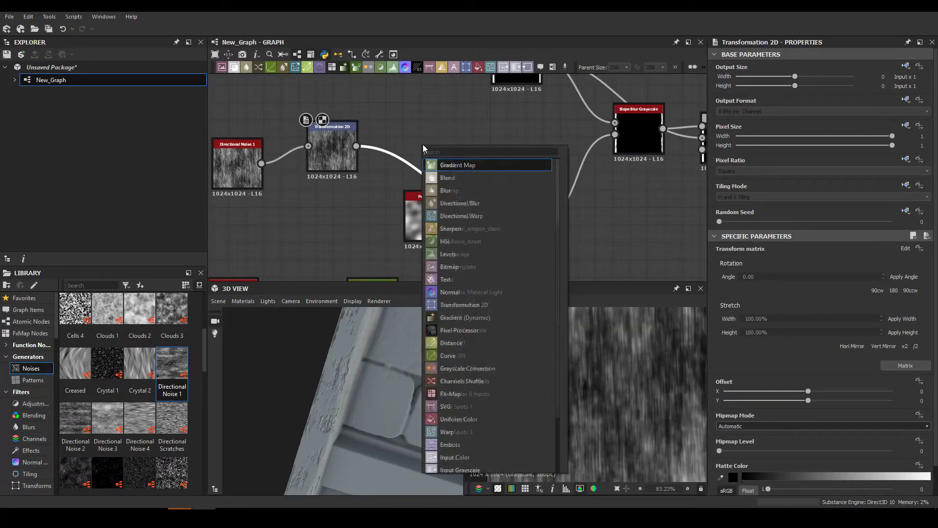
pyautogui.click(463, 241)
pyautogui.moveTo(827, 474); pyautogui.dragTo(735, 475)
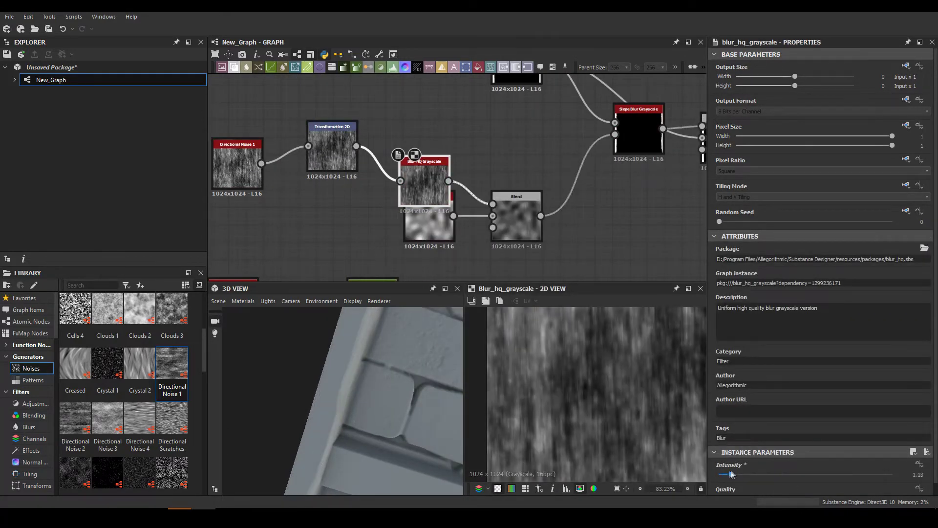
# - Add a Directional Noise 4 rotated to 90° and wire it into the blur
pyautogui.moveTo(137, 429); pyautogui.dragTo(327, 228)
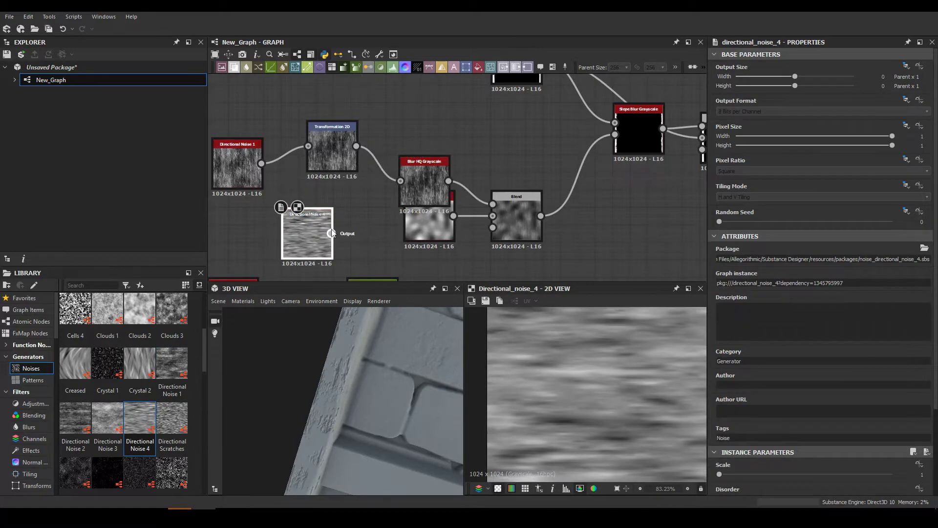
pyautogui.scroll(-5, 820, 342)
pyautogui.moveTo(776, 425); pyautogui.dragTo(794, 425)
pyautogui.moveTo(330, 233); pyautogui.dragTo(400, 180)
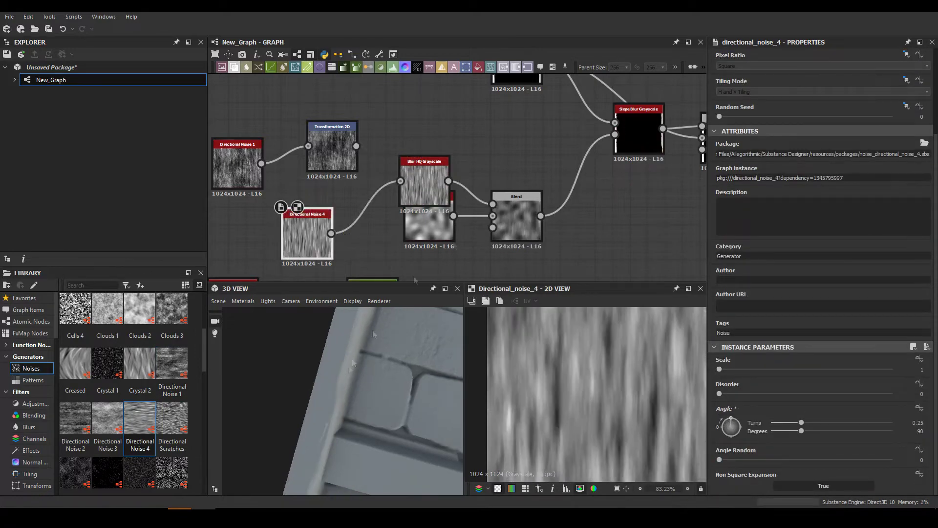
pyautogui.click(638, 129)
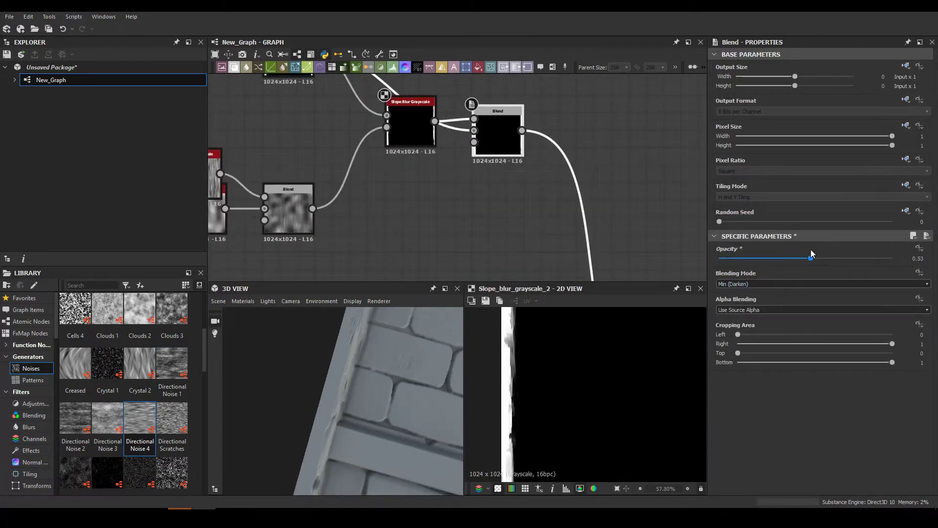
# - Lower the Blend opacity to 0.4 and check the window wall preview
pyautogui.moveTo(811, 253); pyautogui.dragTo(787, 258)
pyautogui.moveTo(377, 412)
pyautogui.mouseDown()
pyautogui.moveTo(366, 372)
pyautogui.moveTo(377, 387)
pyautogui.moveTo(333, 326)
pyautogui.mouseUp()
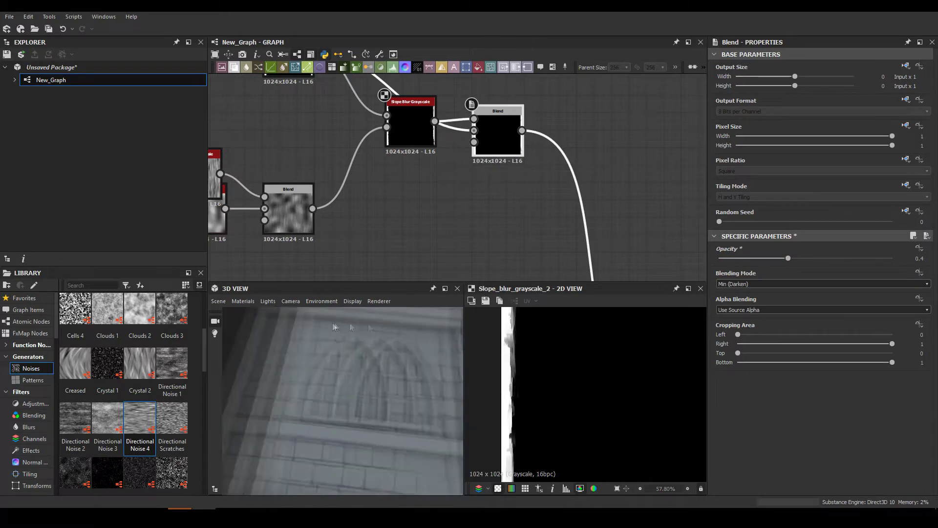
pyautogui.scroll(3, 415, 195)
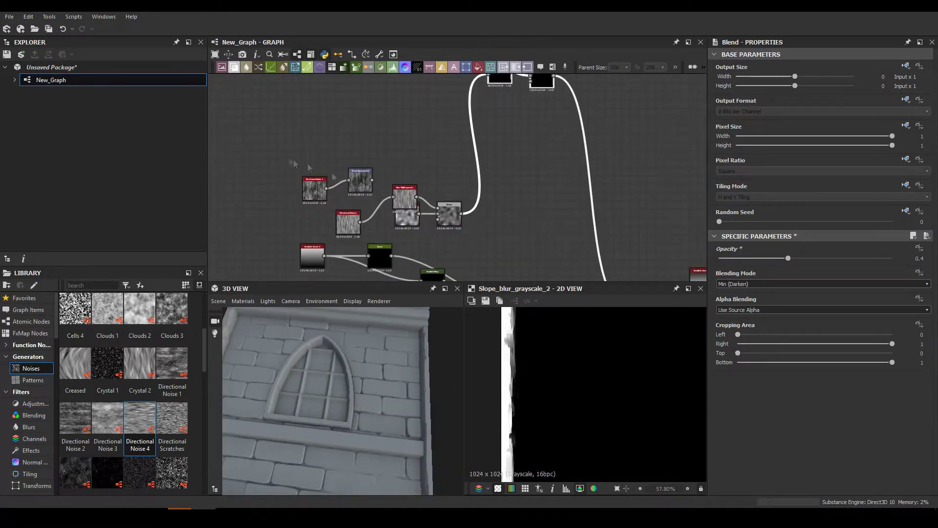
pyautogui.click(346, 239)
pyautogui.scroll(-3, 464, 174)
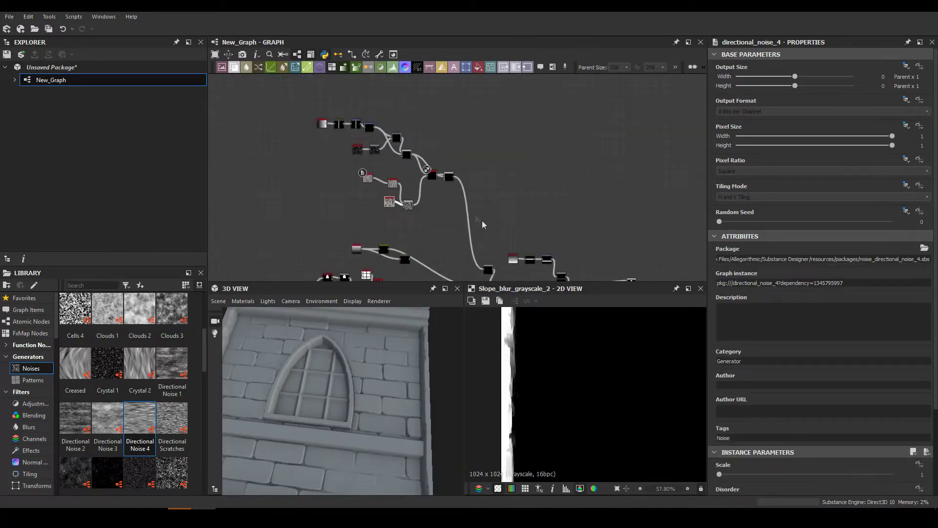
# - Reposition the noise and red node groups, previewing Directional Noise and Blend outputs
pyautogui.moveTo(539, 213); pyautogui.dragTo(542, 122)
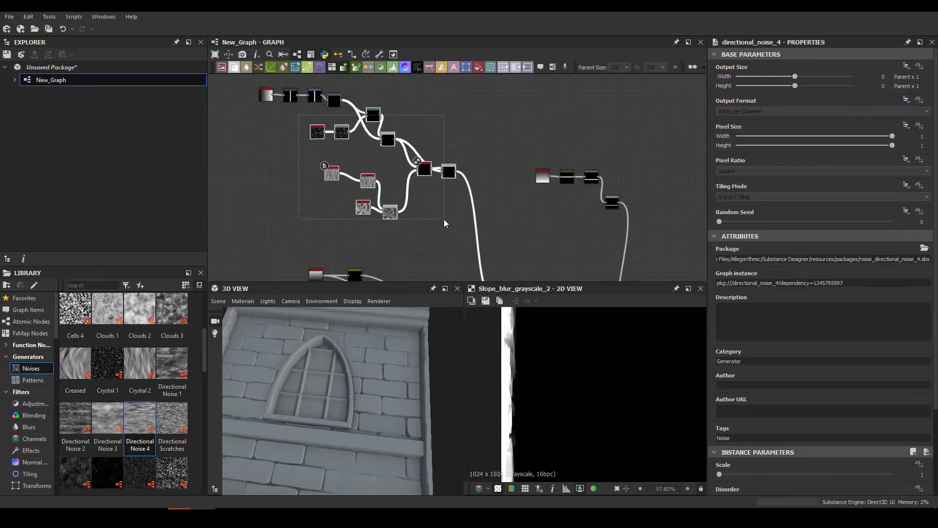
pyautogui.moveTo(524, 192); pyautogui.dragTo(478, 156)
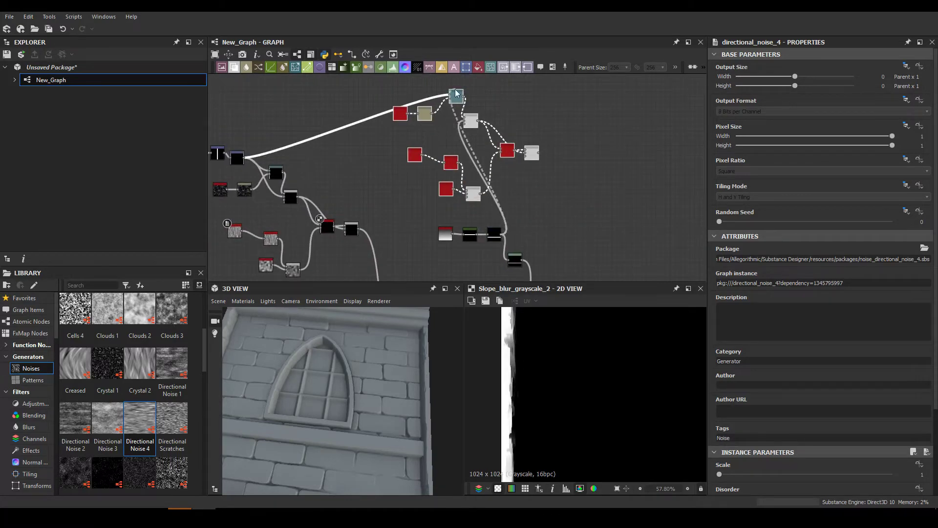
pyautogui.doubleClick(455, 93)
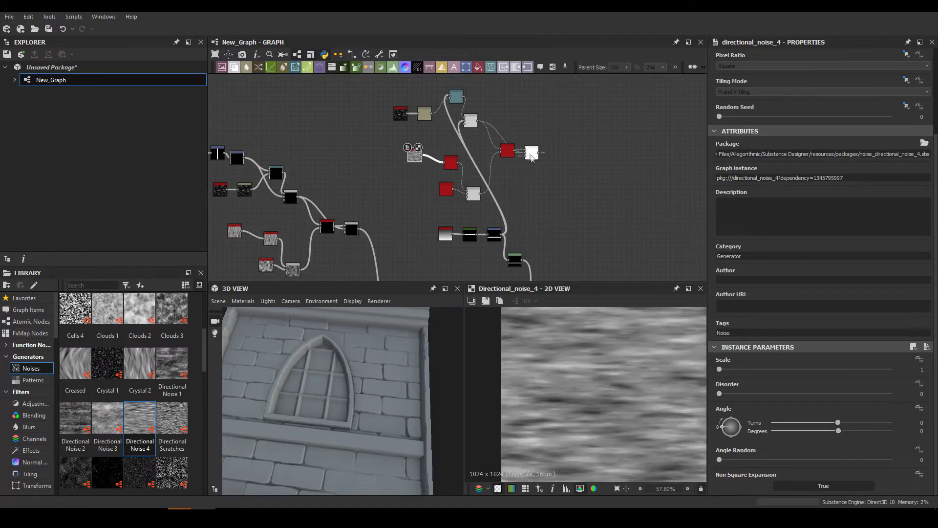
pyautogui.doubleClick(531, 153)
pyautogui.click(504, 210)
pyautogui.moveTo(363, 366)
pyautogui.mouseDown()
pyautogui.moveTo(318, 383)
pyautogui.moveTo(372, 313)
pyautogui.mouseUp()
# - Inspect the Gradient Map and move the Curve node to the left
pyautogui.scroll(-5, 499, 174)
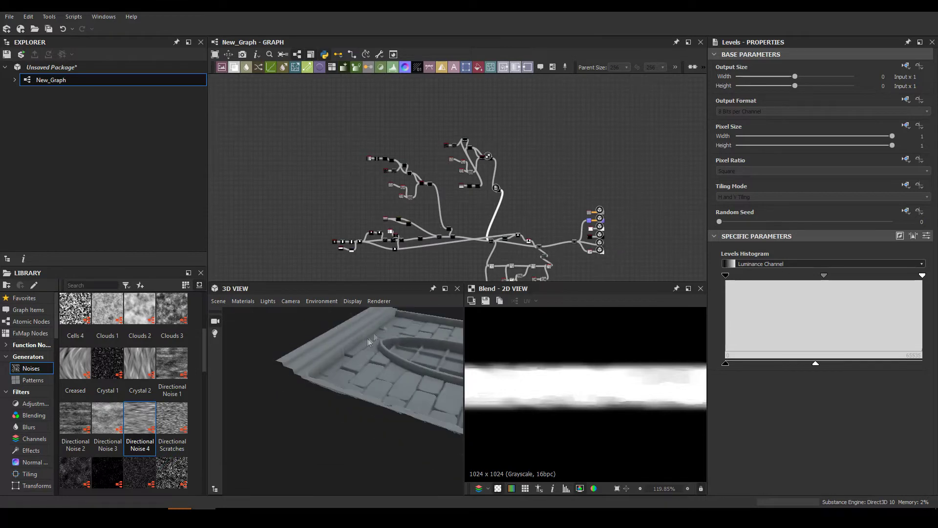
pyautogui.moveTo(425, 220); pyautogui.dragTo(467, 177, button='middle')
pyautogui.scroll(5, 464, 181)
pyautogui.click(465, 173)
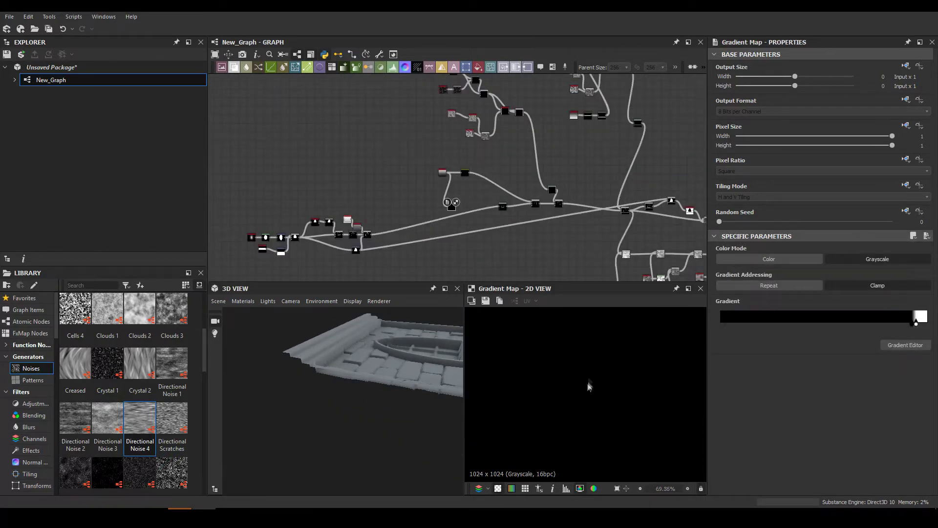
pyautogui.click(503, 206)
pyautogui.scroll(2, 502, 205)
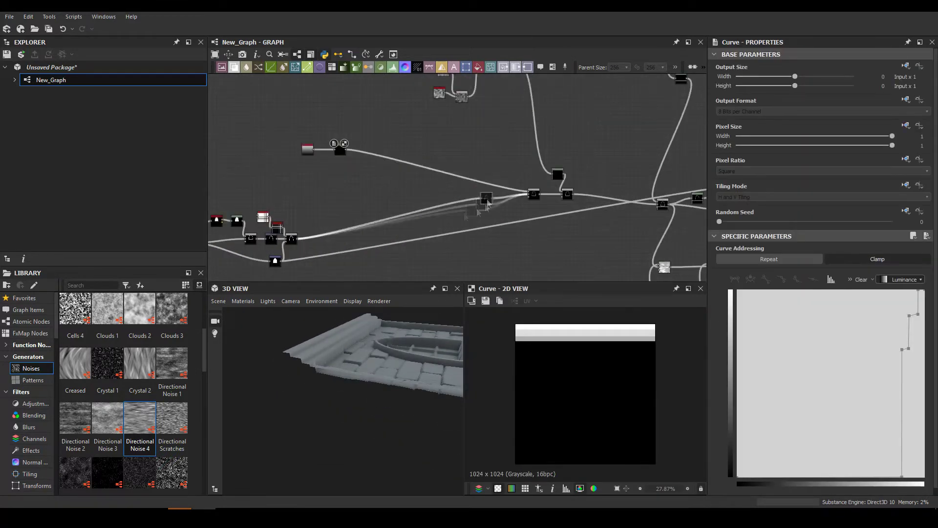
pyautogui.moveTo(489, 200); pyautogui.dragTo(378, 207)
# - Make room beside the Curve node and add a Cells 3 node there
pyautogui.scroll(5, 377, 204)
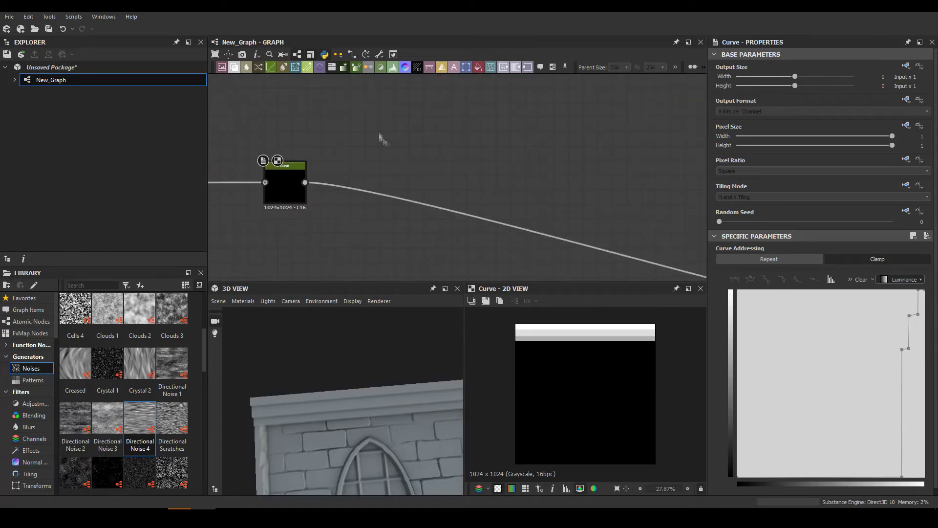
pyautogui.moveTo(379, 131); pyautogui.dragTo(443, 106, button='middle')
pyautogui.press('space')
pyautogui.write('cells')
pyautogui.click(444, 218)
# - Chain an Edge Detect and a Slope Blur Grayscale after Cells 3
pyautogui.scroll(-3, 855, 479)
pyautogui.press('space')
pyautogui.write('ed')
pyautogui.click(449, 219)
pyautogui.press('space')
pyautogui.write('slope')
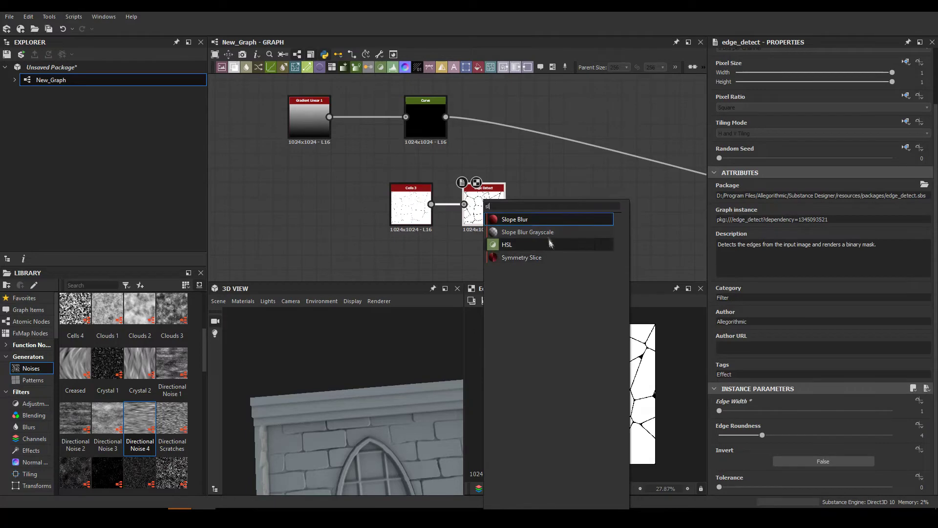
pyautogui.click(510, 231)
# - Drive the slope blur with Perlin Noise and add a Perlin-driven Directional Warp
pyautogui.write('perlin')
pyautogui.moveTo(517, 247); pyautogui.dragTo(537, 209)
pyautogui.doubleClick(557, 205)
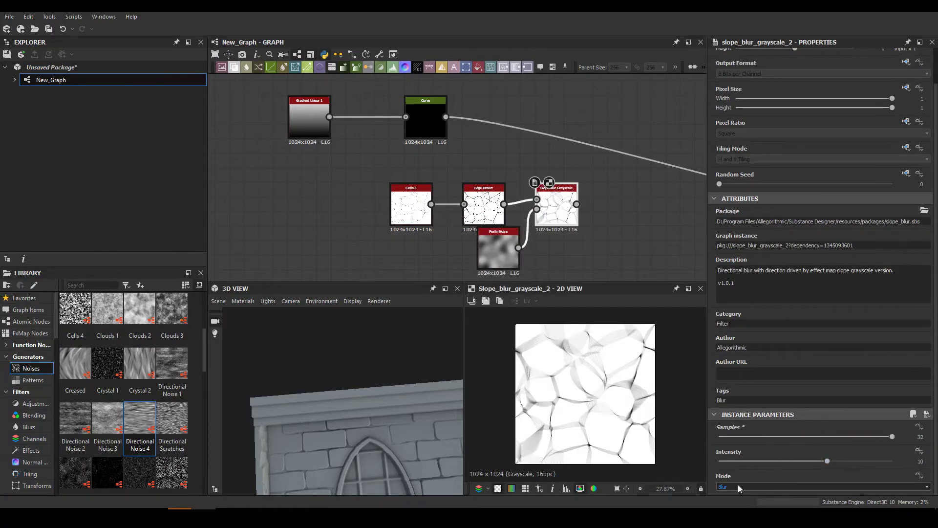
pyautogui.press('space')
pyautogui.write('warp')
pyautogui.moveTo(487, 190); pyautogui.dragTo(486, 210)
pyautogui.write('perlin')
pyautogui.moveTo(454, 242); pyautogui.dragTo(491, 189)
pyautogui.doubleClick(490, 189)
# - Feed the Curve output into the Directional Warp and add a Blend after it
pyautogui.rightClick(537, 153)
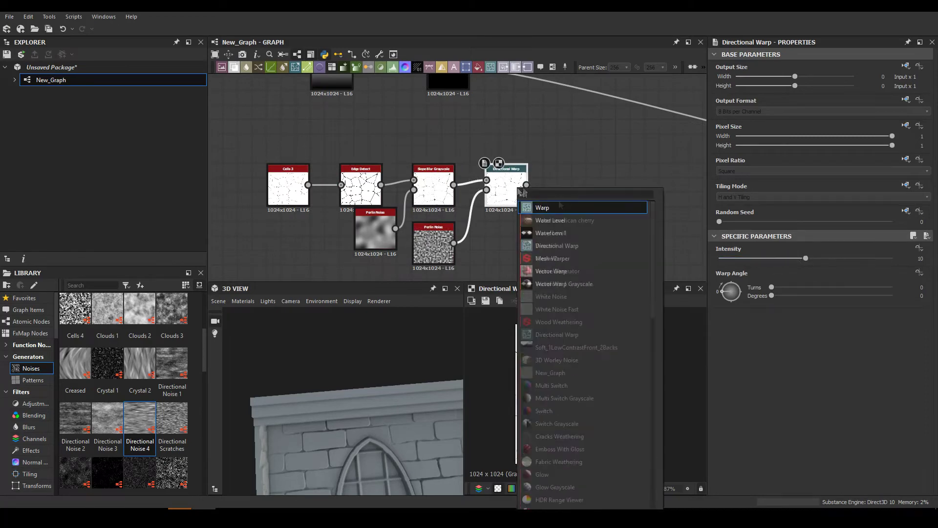
pyautogui.scroll(-3, 535, 153)
pyautogui.doubleClick(508, 143)
pyautogui.moveTo(514, 143)
pyautogui.mouseDown()
pyautogui.moveTo(549, 190)
pyautogui.moveTo(591, 151)
pyautogui.mouseUp()
pyautogui.click(593, 157)
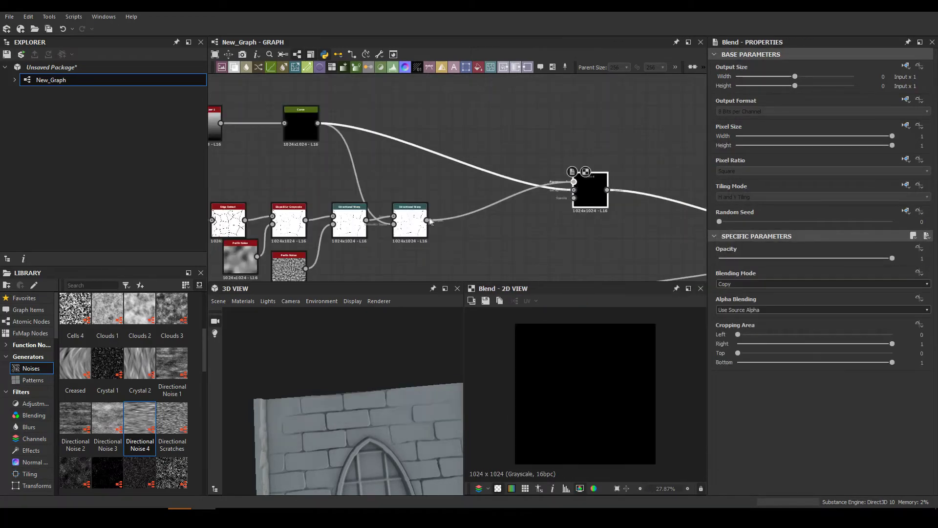
pyautogui.scroll(-2, 767, 281)
pyautogui.scroll(-1, 766, 282)
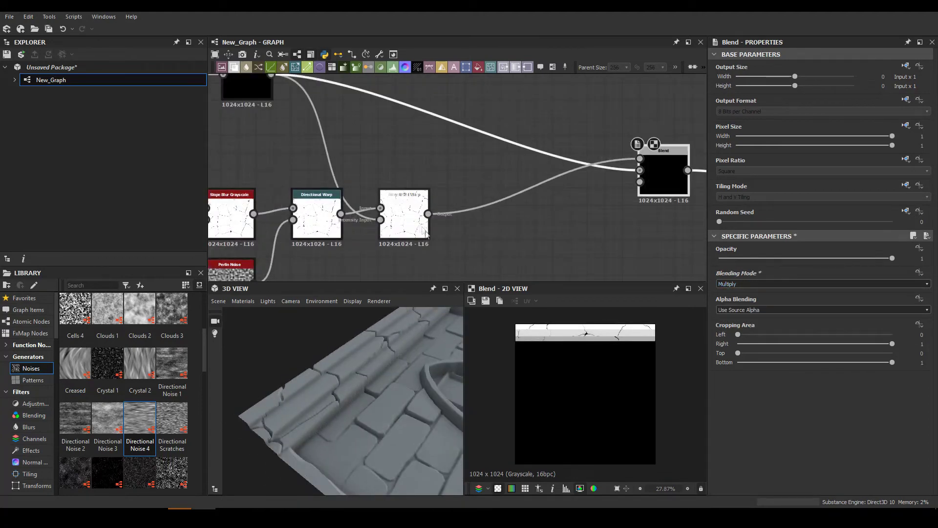
pyautogui.scroll(2, 415, 166)
pyautogui.scroll(-3, 520, 194)
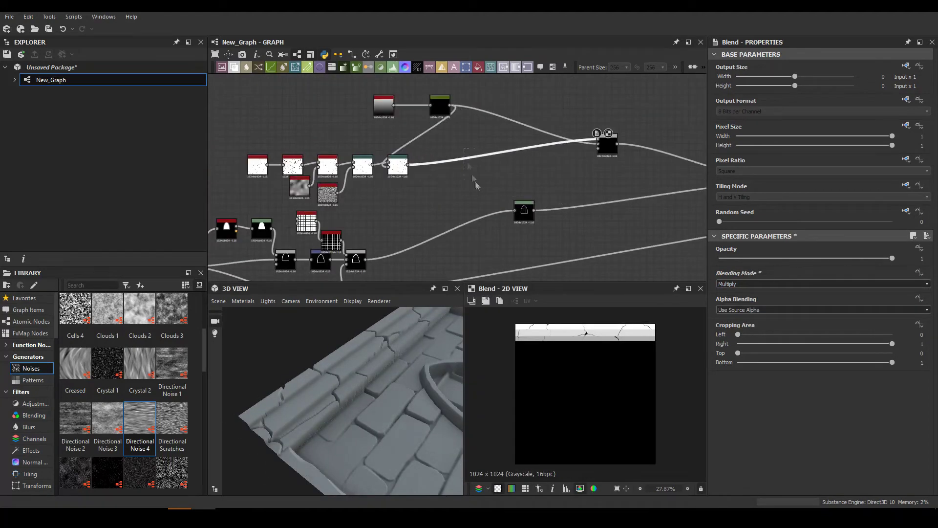
# - Insert a Min-mode Slope Blur Grayscale before the Blend, driven by Clouds 2 at 0.95 intensity
pyautogui.press('space')
pyautogui.write('slope')
pyautogui.click(548, 206)
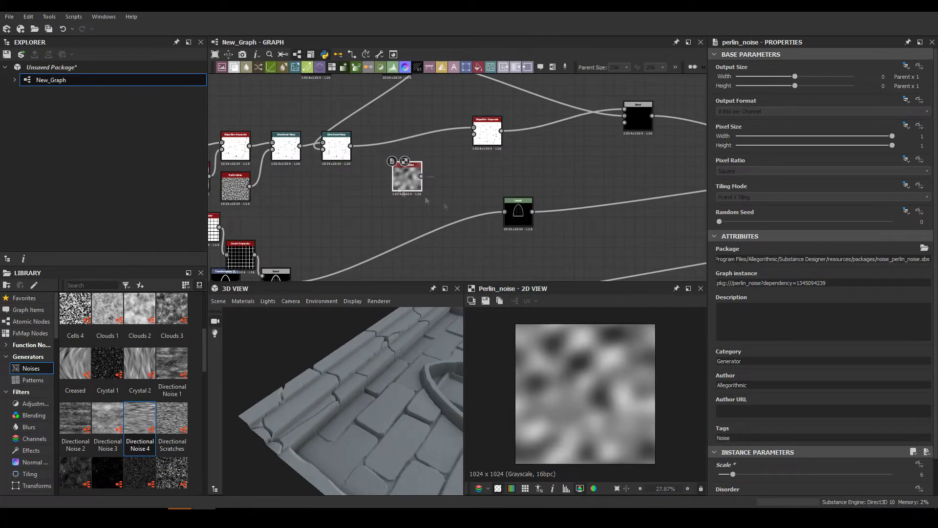
pyautogui.click(425, 125)
pyautogui.scroll(-1, 732, 483)
pyautogui.click(731, 487)
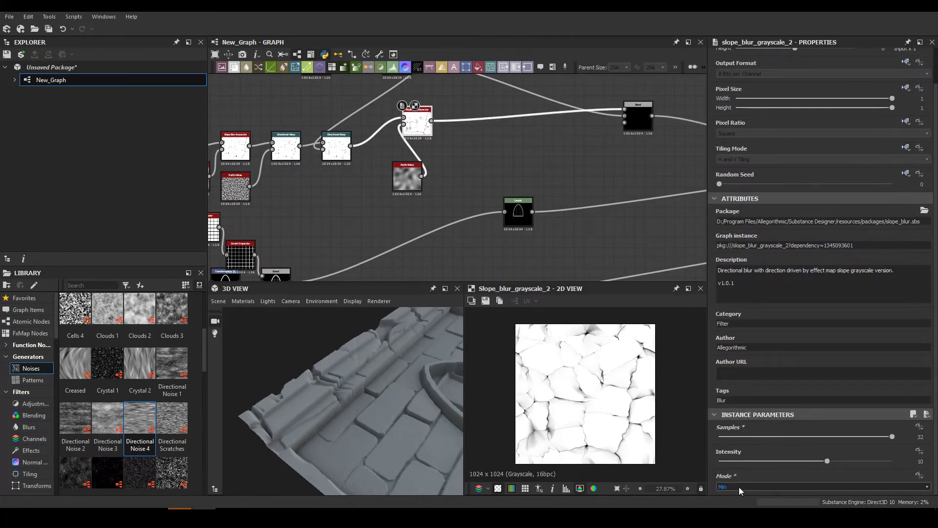
pyautogui.press('space')
pyautogui.click(483, 238)
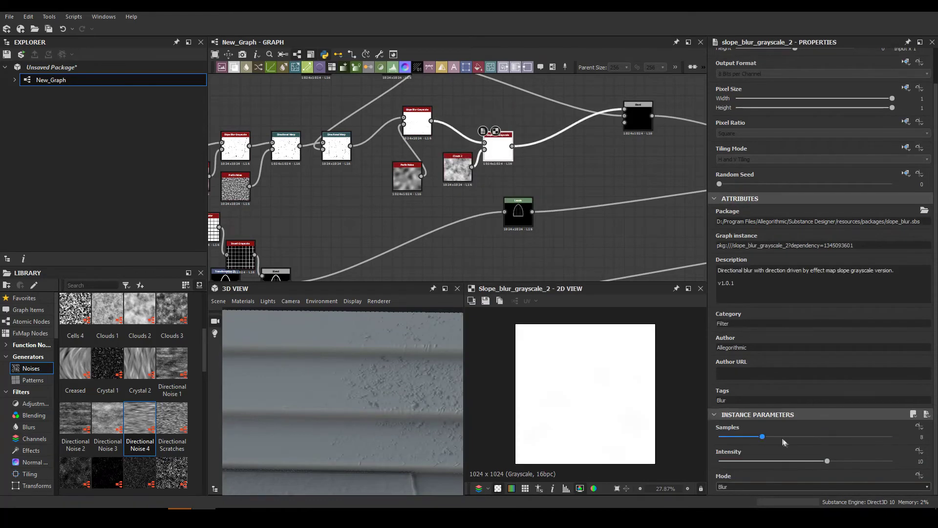
pyautogui.moveTo(726, 464); pyautogui.dragTo(730, 461)
# - Connect the upper Blend into the lower Blend set to Multiply at 0.03 opacity
pyautogui.moveTo(614, 113); pyautogui.dragTo(480, 151, button='middle')
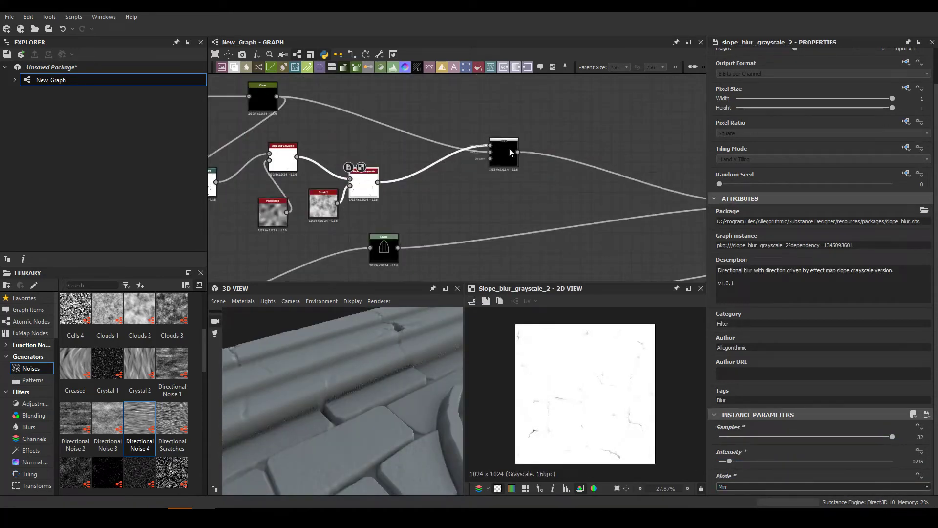
pyautogui.press('space')
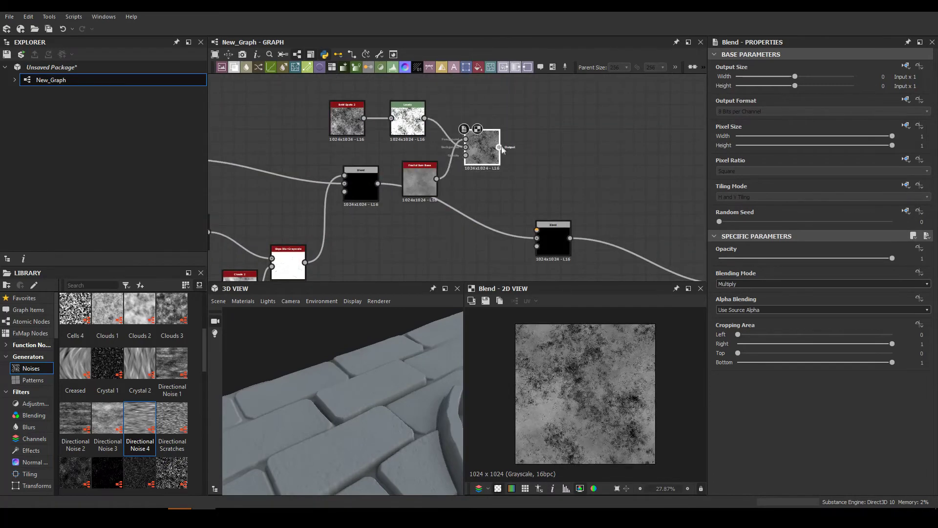
pyautogui.moveTo(498, 147); pyautogui.dragTo(536, 229)
pyautogui.doubleClick(553, 239)
pyautogui.click(782, 284)
pyautogui.click(735, 308)
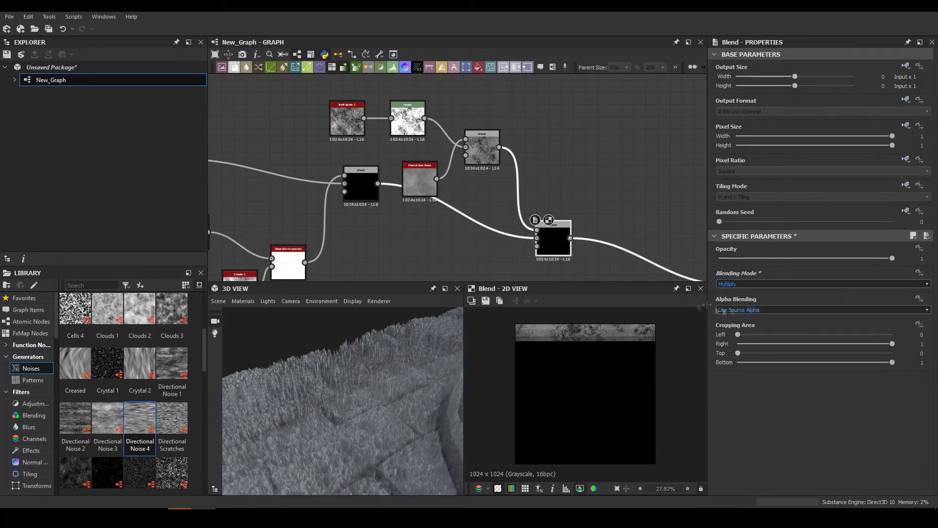
pyautogui.moveTo(892, 258); pyautogui.dragTo(724, 259)
pyautogui.moveTo(310, 327)
pyautogui.mouseDown()
pyautogui.moveTo(346, 393)
pyautogui.moveTo(330, 343)
pyautogui.moveTo(387, 370)
pyautogui.mouseUp()
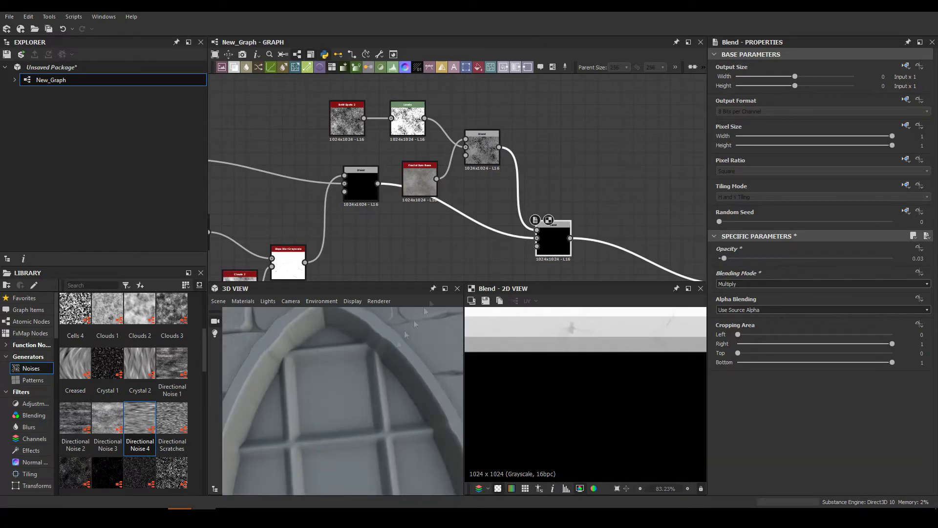
pyautogui.scroll(-5, 453, 189)
pyautogui.scroll(5, 452, 189)
pyautogui.doubleClick(503, 131)
# - Add a Levels node after the inverted grid to brighten and thicken the grid lines
pyautogui.moveTo(503, 131); pyautogui.dragTo(598, 143, button='middle')
pyautogui.moveTo(348, 172); pyautogui.dragTo(421, 147)
pyautogui.click(449, 166)
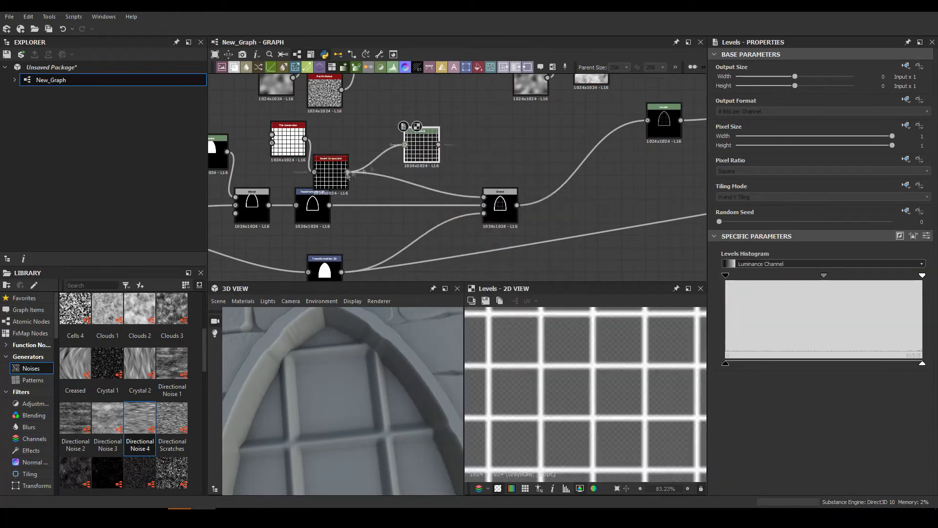
pyautogui.moveTo(922, 276); pyautogui.dragTo(842, 276)
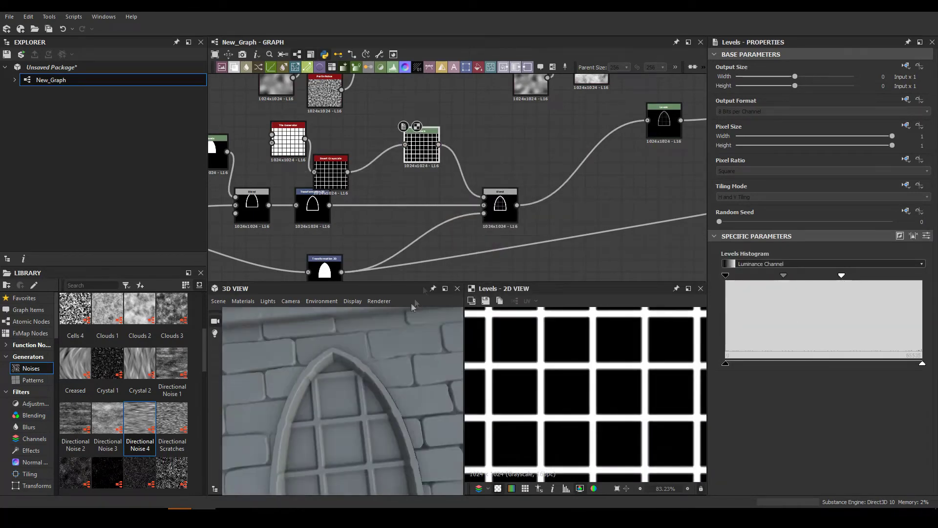
# - Set the grid-arch Blend to Max (Lighten), raise its opacity, and move it right
pyautogui.click(499, 205)
pyautogui.click(770, 284)
pyautogui.click(769, 331)
pyautogui.moveTo(776, 263); pyautogui.dragTo(830, 258)
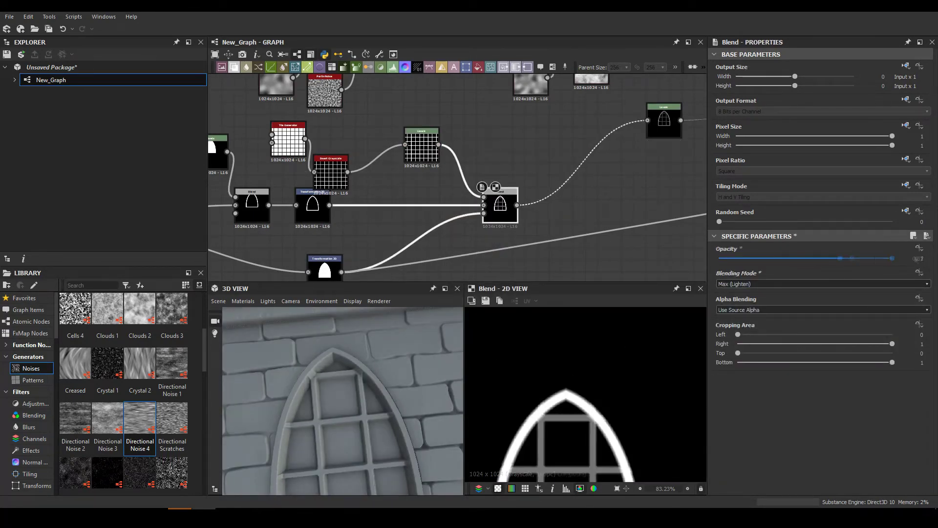
pyautogui.moveTo(500, 206); pyautogui.dragTo(591, 205)
# - Insert a darkening Levels node before the Blend and add a Bevel at distance -0.04
pyautogui.moveTo(438, 144); pyautogui.dragTo(506, 188)
pyautogui.click(527, 195)
pyautogui.moveTo(921, 363); pyautogui.dragTo(788, 363)
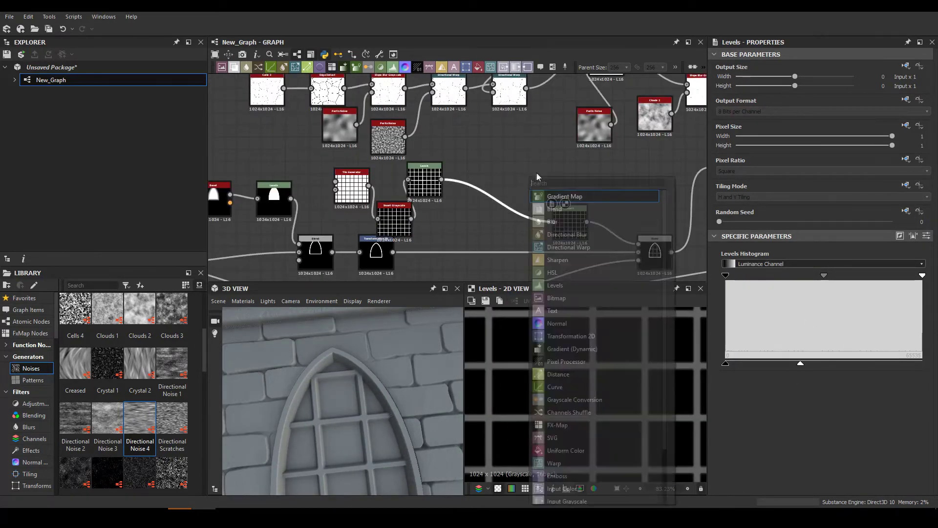
pyautogui.write('bevel')
pyautogui.press('Return')
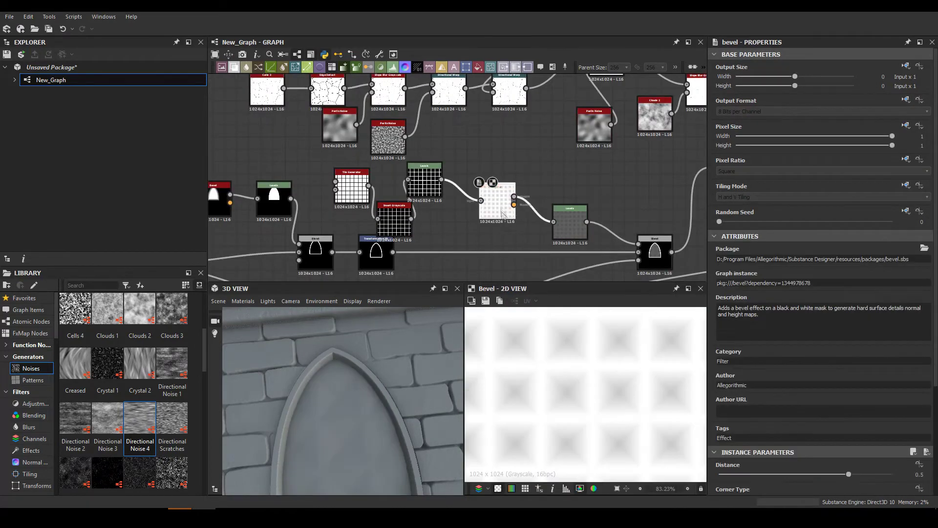
pyautogui.moveTo(807, 474); pyautogui.dragTo(801, 474)
# - Add a new Blend node set to Subtract
pyautogui.press('space')
pyautogui.write('blend')
pyautogui.press('Return')
pyautogui.click(822, 284)
pyautogui.click(733, 296)
pyautogui.moveTo(313, 420); pyautogui.dragTo(331, 410)
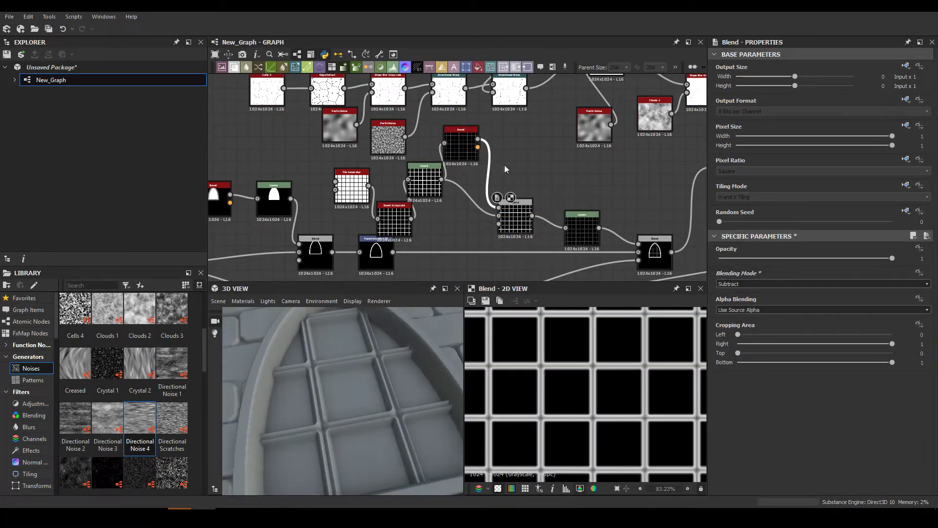
# - Add a Levels node after the Bevel
pyautogui.press('space')
pyautogui.write('levels')
pyautogui.press('Return')
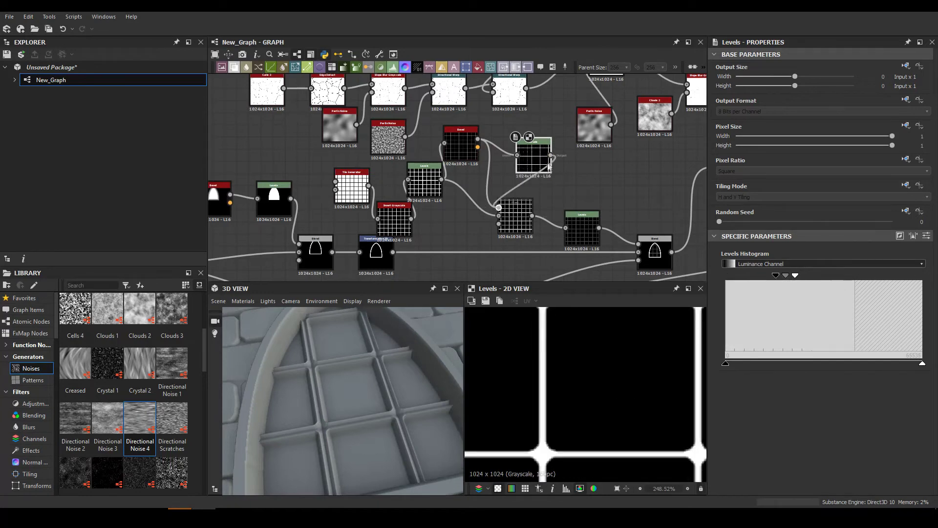
pyautogui.click(516, 218)
pyautogui.scroll(-2, 739, 283)
pyautogui.scroll(-2, 739, 284)
pyautogui.scroll(1, 739, 284)
# - Insert a Levels node that greys down the grid, and slightly tighten the other grid Levels
pyautogui.press('space')
pyautogui.write('levels')
pyautogui.press('Return')
pyautogui.moveTo(922, 362); pyautogui.dragTo(818, 361)
pyautogui.click(533, 156)
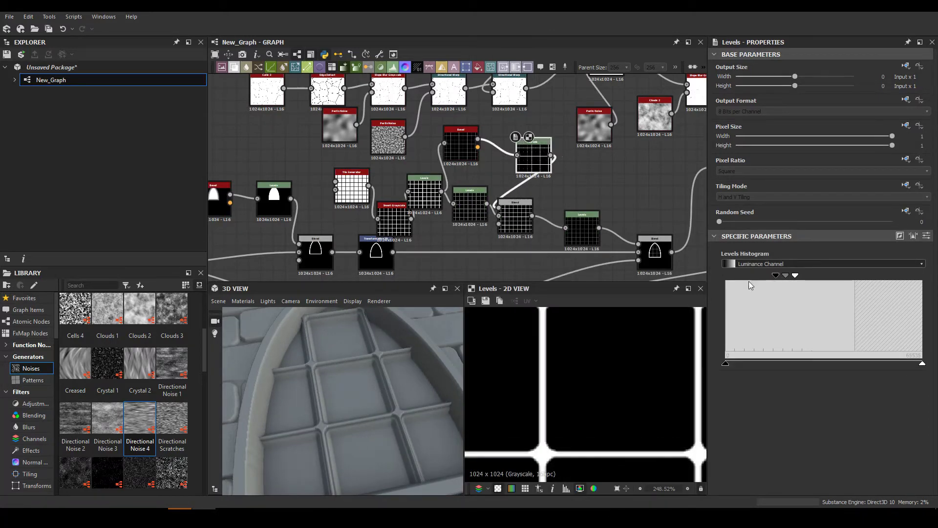
pyautogui.moveTo(833, 277); pyautogui.dragTo(836, 280)
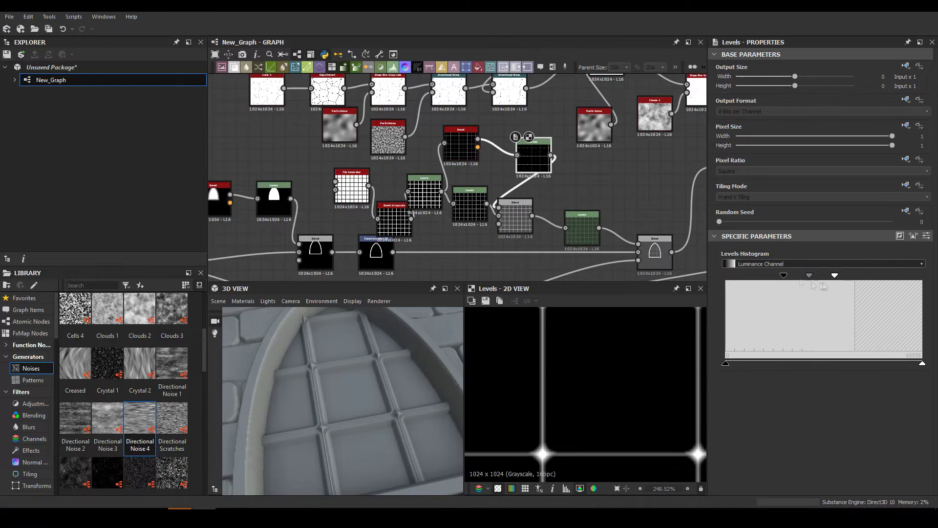
# - Review the grid Blend's strength while viewing the whole tile in 3D
pyautogui.click(515, 217)
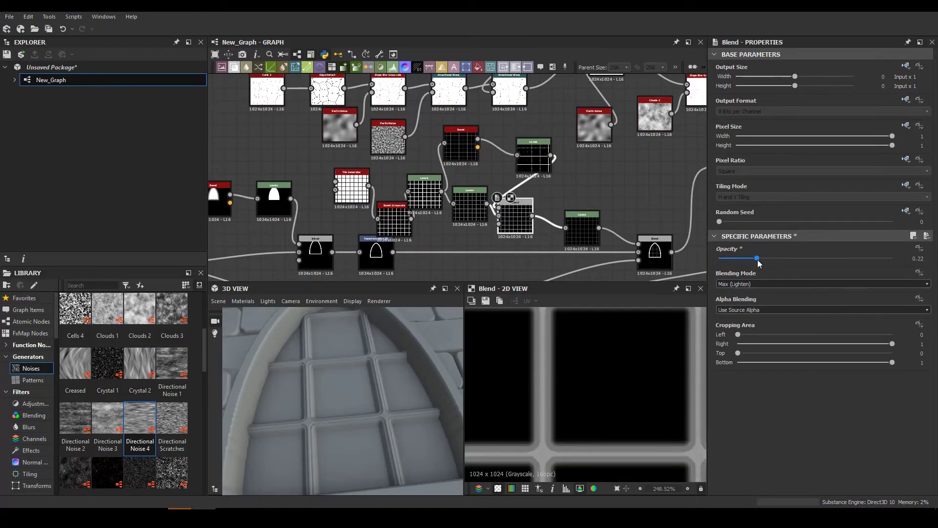
pyautogui.scroll(-5, 439, 359)
pyautogui.keyDown('alt'); pyautogui.moveTo(366, 430); pyautogui.dragTo(376, 372); pyautogui.keyUp('alt')
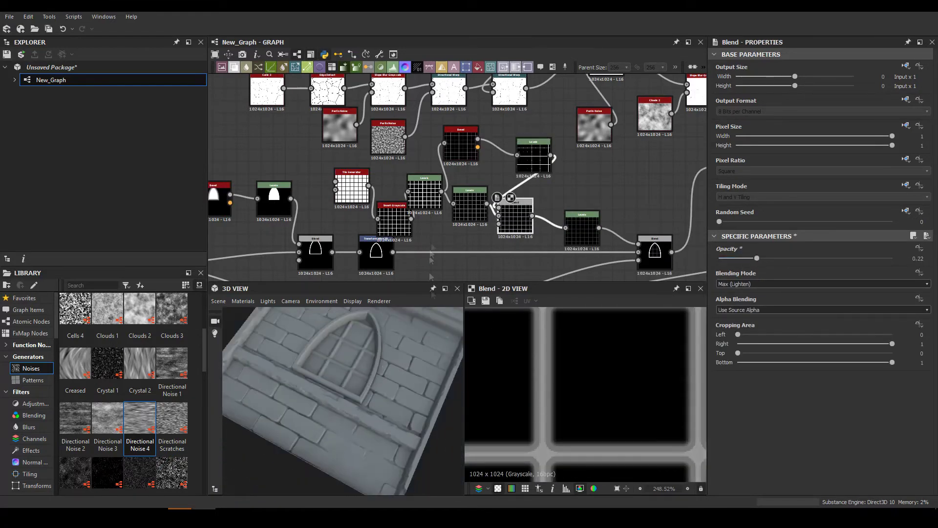
pyautogui.scroll(-3, 413, 260)
pyautogui.moveTo(381, 233); pyautogui.dragTo(408, 227, button='middle')
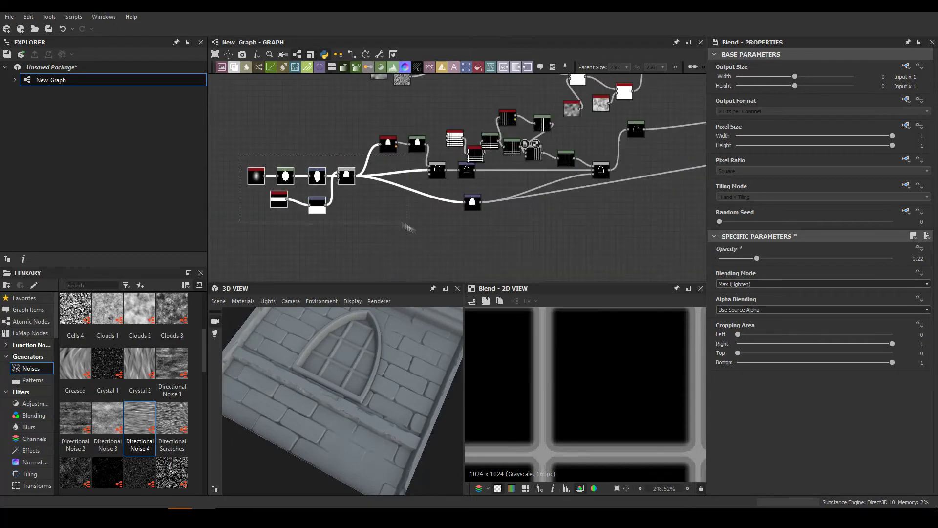
# - Move the left node chain and the Tile Generator node down-left
pyautogui.moveTo(437, 205); pyautogui.dragTo(402, 281)
pyautogui.moveTo(486, 240); pyautogui.dragTo(457, 179)
pyautogui.moveTo(473, 165); pyautogui.dragTo(415, 231, button='middle')
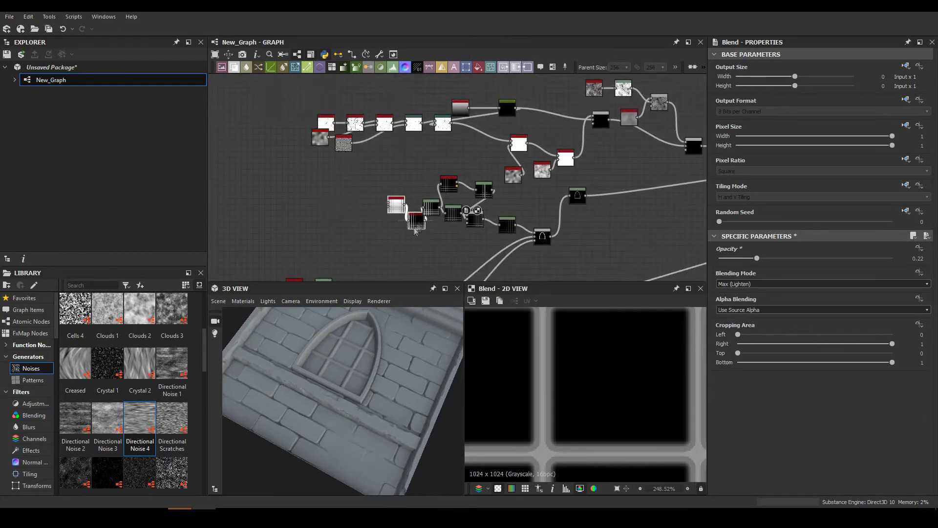
pyautogui.moveTo(286, 210); pyautogui.dragTo(279, 207)
pyautogui.moveTo(412, 169); pyautogui.dragTo(481, 218)
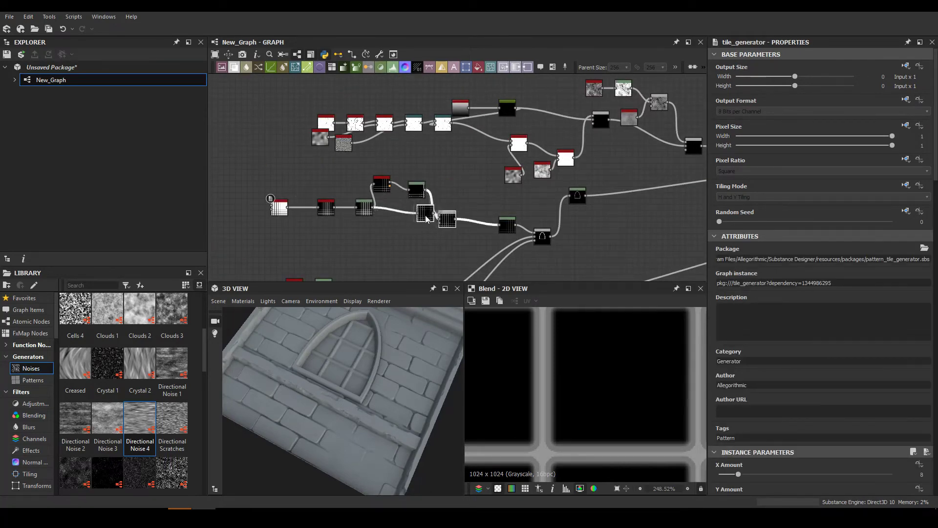
# - Bring the Blend and Levels nodes into view, heading toward the arch frame nodes
pyautogui.click(544, 239)
pyautogui.moveTo(544, 239); pyautogui.dragTo(424, 213, button='middle')
pyautogui.click(502, 144)
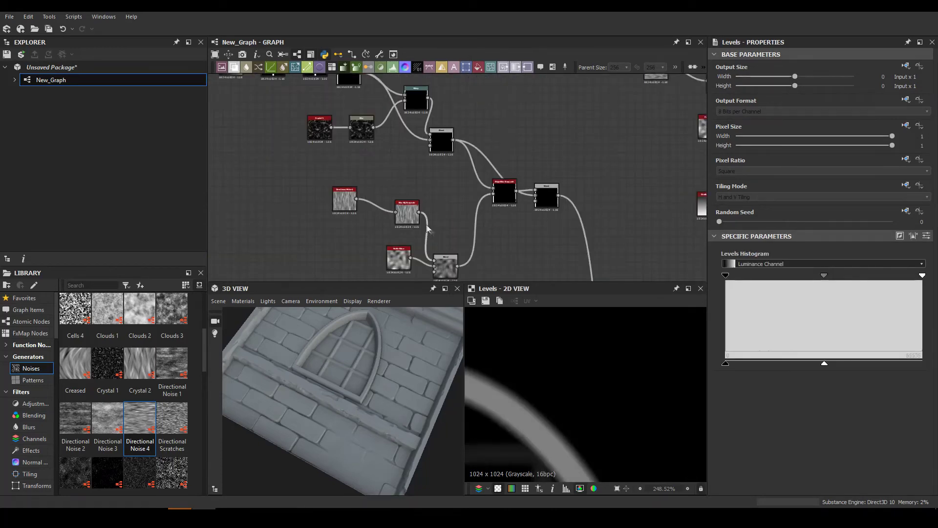
pyautogui.scroll(-2, 428, 229)
pyautogui.scroll(-3, 523, 161)
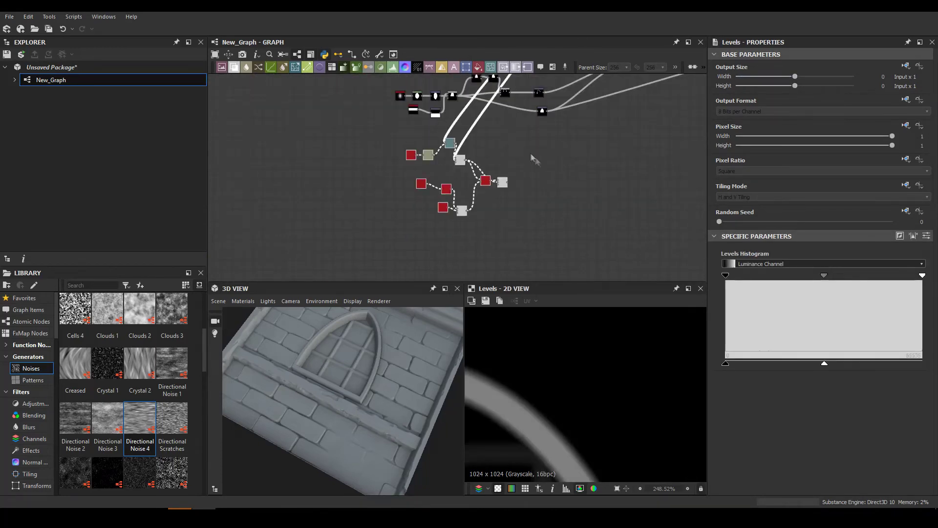
pyautogui.scroll(2, 562, 162)
pyautogui.moveTo(535, 132); pyautogui.dragTo(503, 133, button='middle')
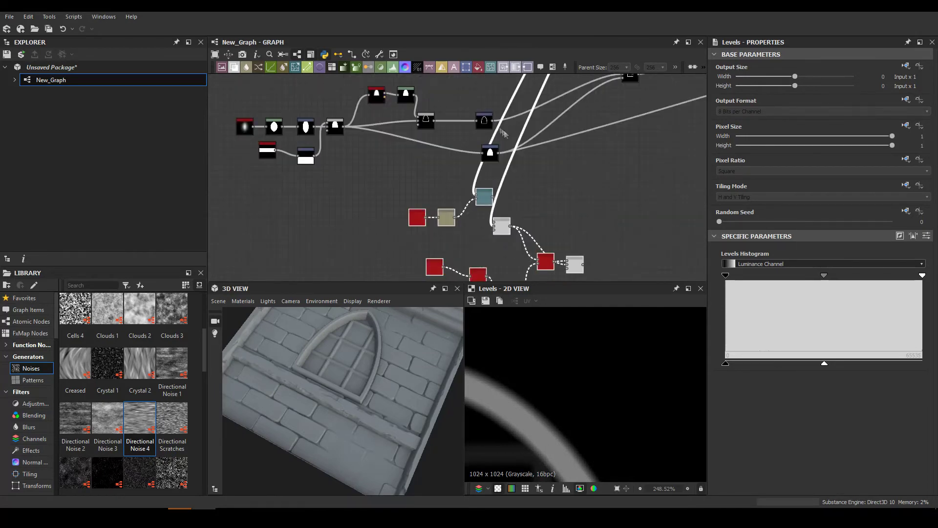
# - Insert a Directional Warp on the noise link with intensity about 11.5
pyautogui.scroll(2, 499, 229)
pyautogui.doubleClick(518, 222)
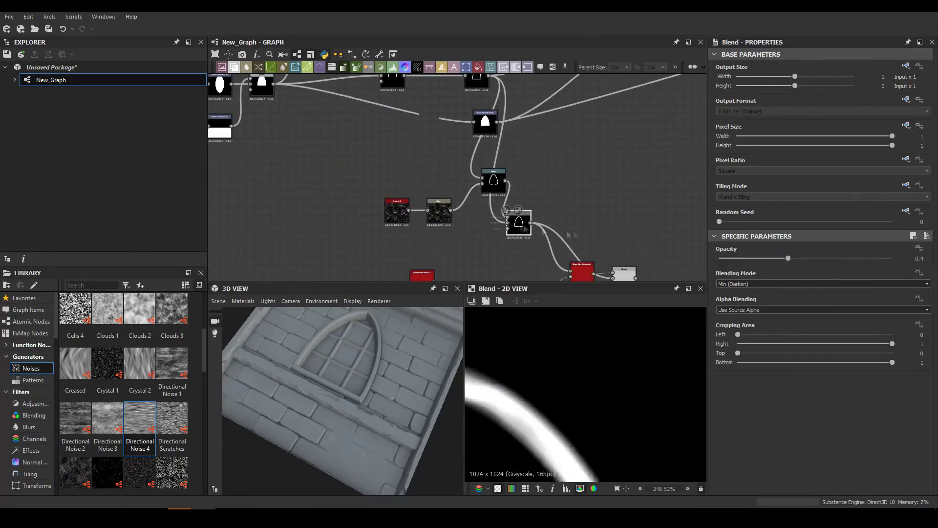
pyautogui.scroll(-2, 503, 229)
pyautogui.moveTo(503, 230); pyautogui.dragTo(502, 232, button='middle')
pyautogui.scroll(2, 494, 191)
pyautogui.press('space')
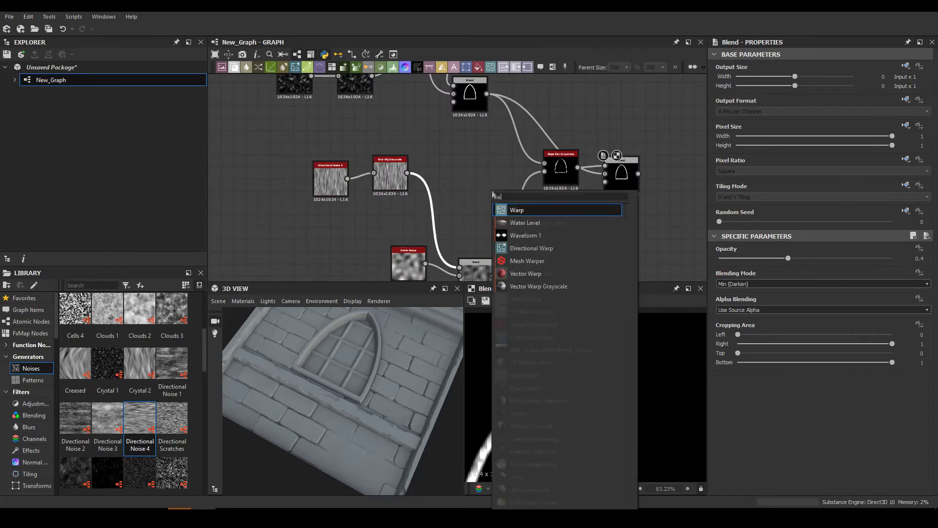
pyautogui.click(531, 248)
pyautogui.moveTo(485, 183); pyautogui.dragTo(490, 199, button='middle')
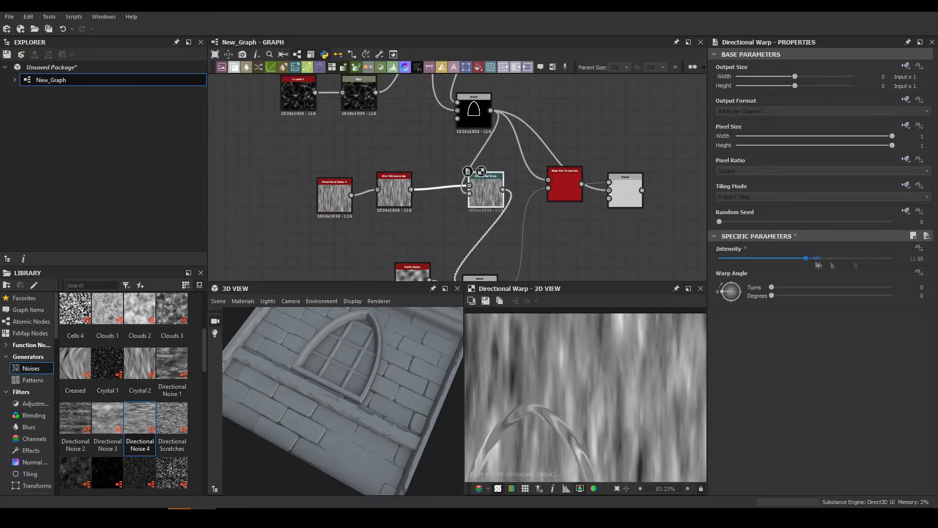
# - Adjust the arch frame's Slope Blur intensity to 0.45
pyautogui.doubleClick(473, 108)
pyautogui.scroll(-3, 474, 112)
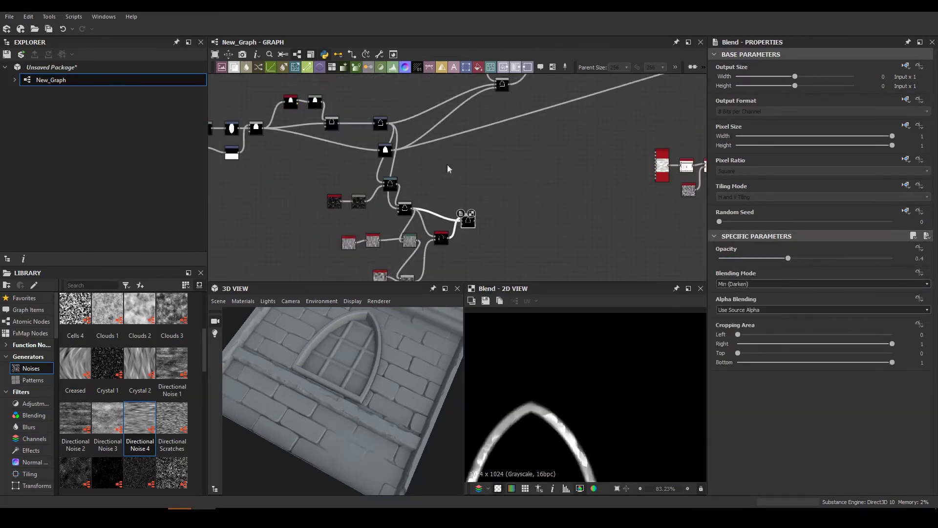
pyautogui.moveTo(355, 385); pyautogui.dragTo(391, 372)
pyautogui.scroll(4, 405, 264)
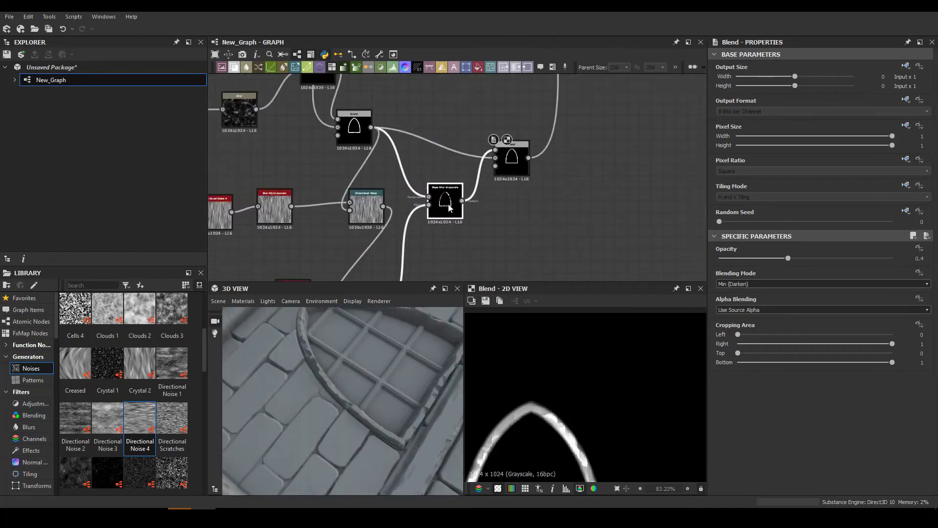
pyautogui.doubleClick(445, 200)
pyautogui.scroll(-1, 806, 391)
pyautogui.moveTo(733, 461); pyautogui.dragTo(740, 460)
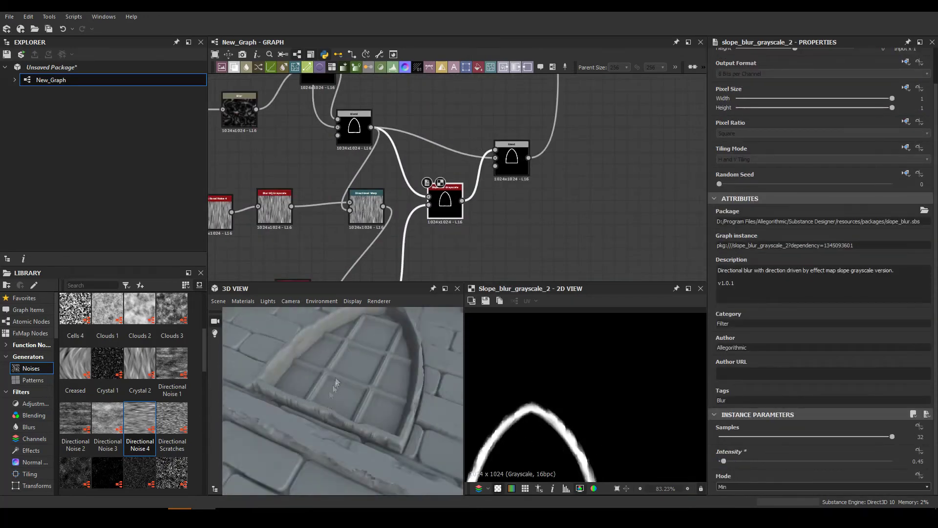
# - Review the frame Blend and Levels node results in the previews
pyautogui.moveTo(342, 391); pyautogui.dragTo(371, 372)
pyautogui.scroll(-3, 467, 218)
pyautogui.scroll(3, 467, 217)
pyautogui.doubleClick(468, 220)
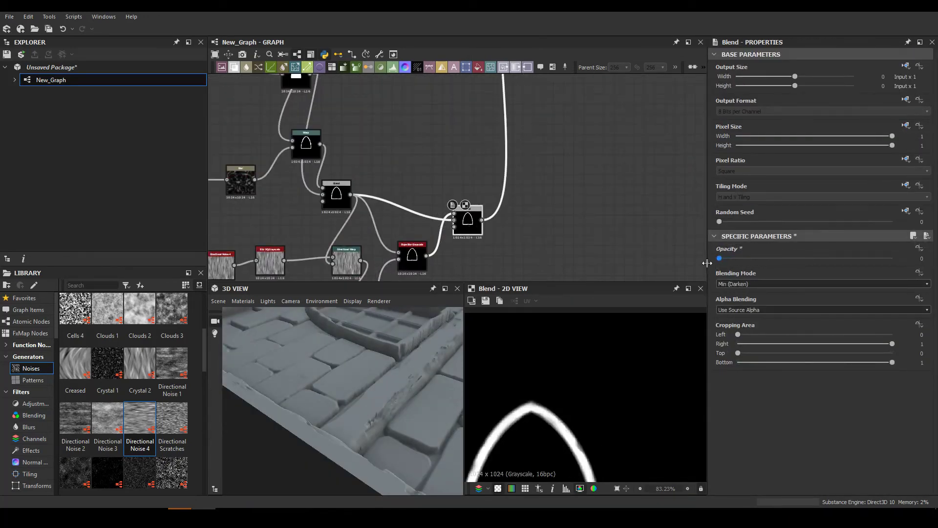
pyautogui.moveTo(635, 196); pyautogui.dragTo(611, 98, button='middle')
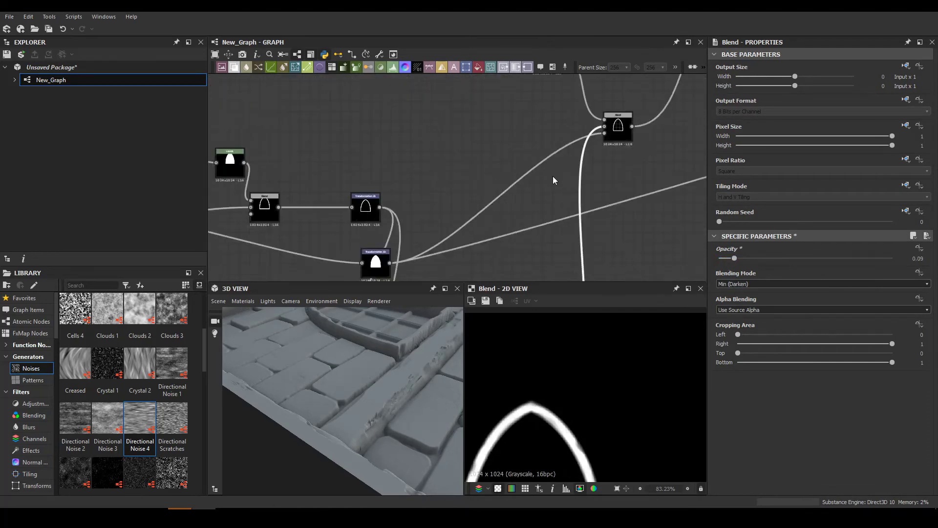
pyautogui.doubleClick(567, 109)
# - Lower the grid Levels white point to brighten the mullions
pyautogui.moveTo(342, 381); pyautogui.dragTo(371, 361)
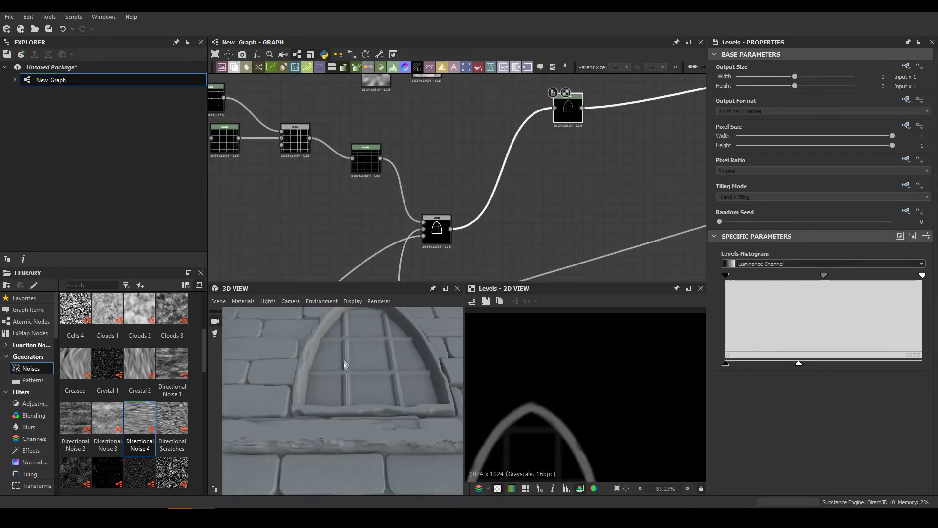
pyautogui.scroll(-3, 448, 157)
pyautogui.scroll(3, 448, 157)
pyautogui.doubleClick(448, 154)
pyautogui.moveTo(922, 364)
pyautogui.mouseDown()
pyautogui.moveTo(837, 365)
pyautogui.moveTo(857, 363)
pyautogui.mouseUp()
# - Preview the material on the tower mesh and frame the whole node network
pyautogui.click(219, 301)
pyautogui.click(313, 95)
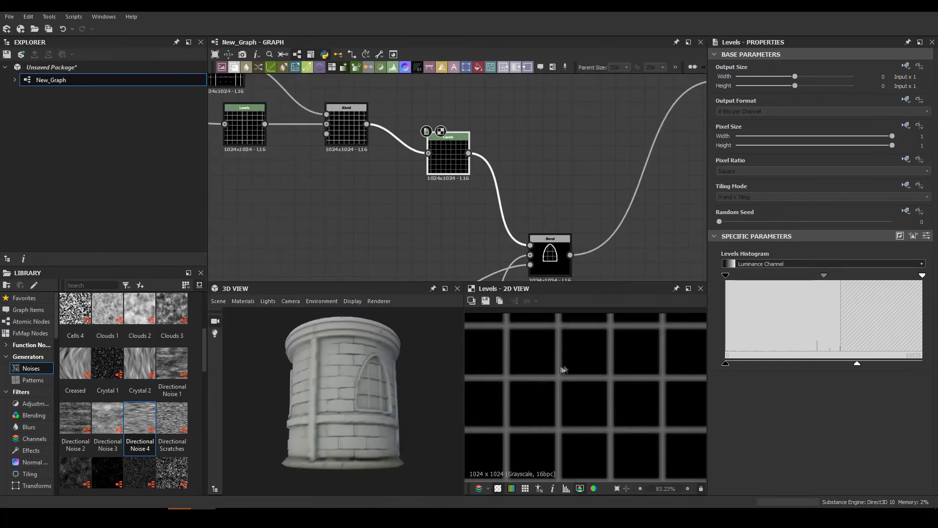
pyautogui.scroll(-2, 400, 195)
pyautogui.scroll(-3, 399, 196)
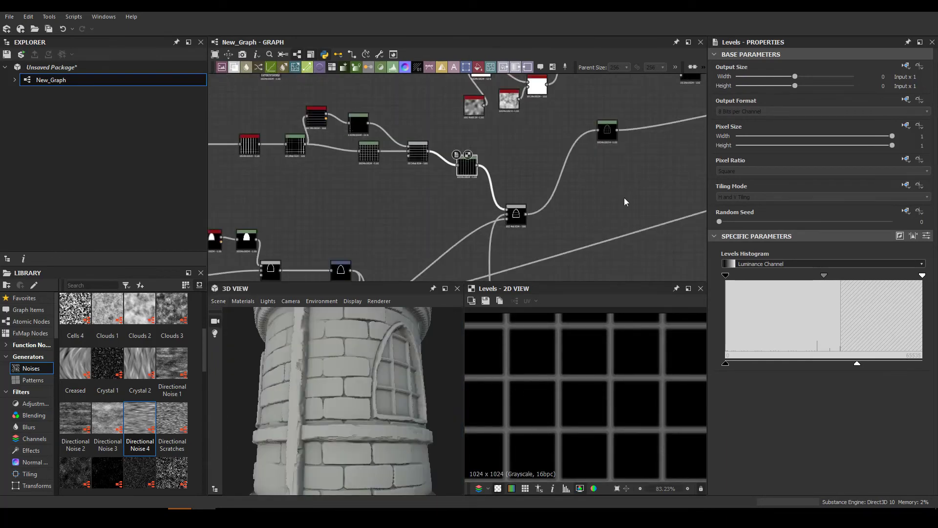
pyautogui.moveTo(600, 186); pyautogui.dragTo(482, 176, button='middle')
pyautogui.scroll(-2, 469, 169)
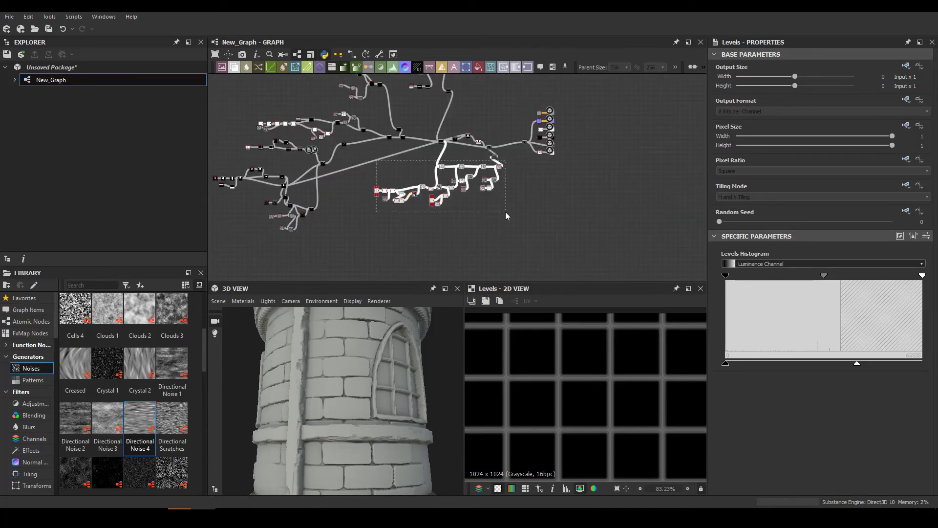
# - Inspect the clouds noise and Levels node outputs
pyautogui.scroll(3, 433, 184)
pyautogui.scroll(3, 433, 184)
pyautogui.rightClick(433, 184)
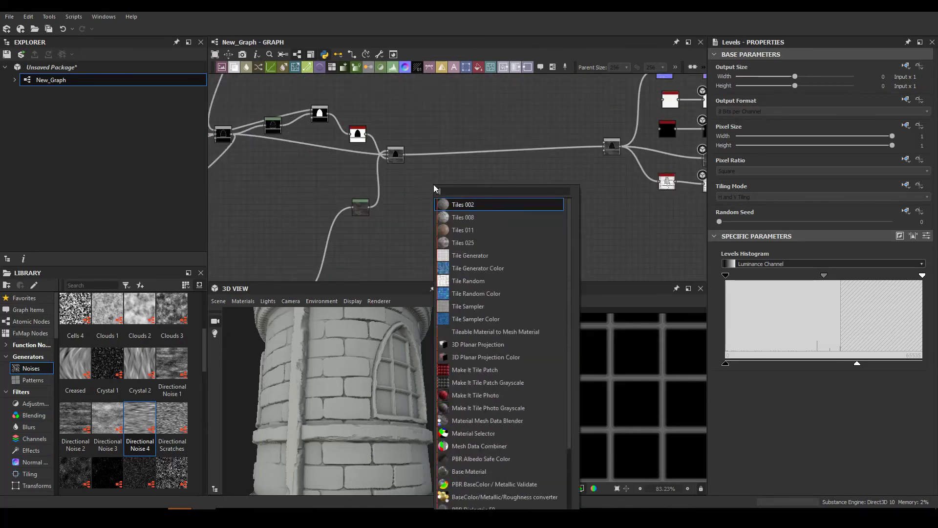
pyautogui.press('Escape')
pyautogui.scroll(3, 420, 160)
pyautogui.doubleClick(464, 164)
pyautogui.scroll(-3, 464, 164)
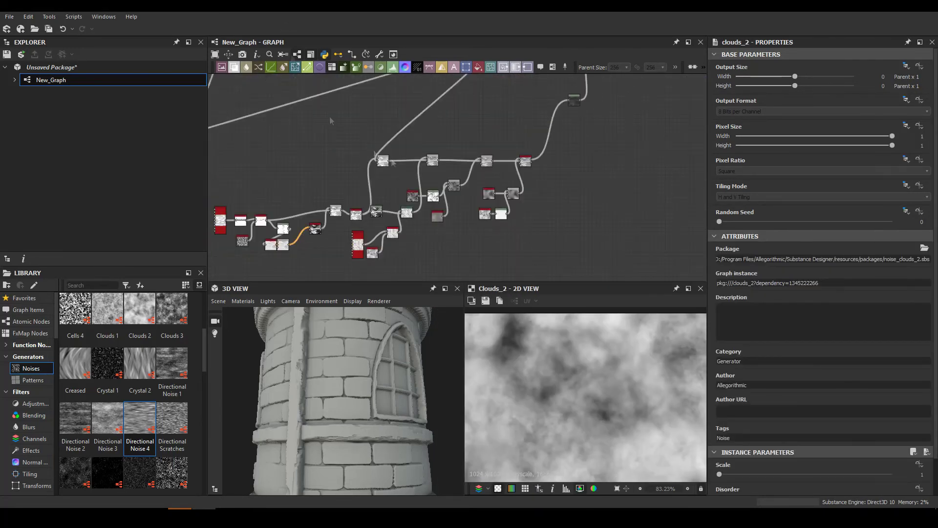
pyautogui.scroll(-3, 494, 173)
pyautogui.doubleClick(543, 185)
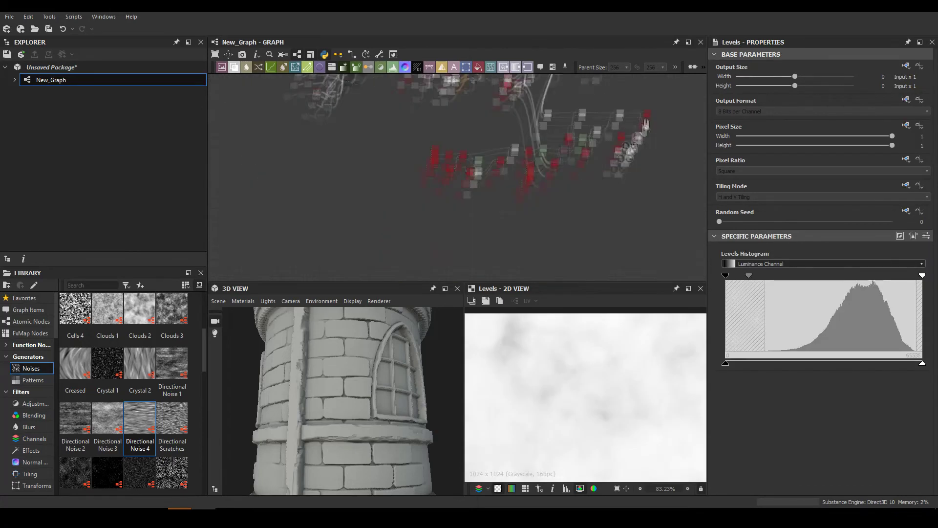
pyautogui.scroll(5, 543, 186)
# - Raise the Tile Sampler's Y Amount from 5 to 7
pyautogui.doubleClick(443, 160)
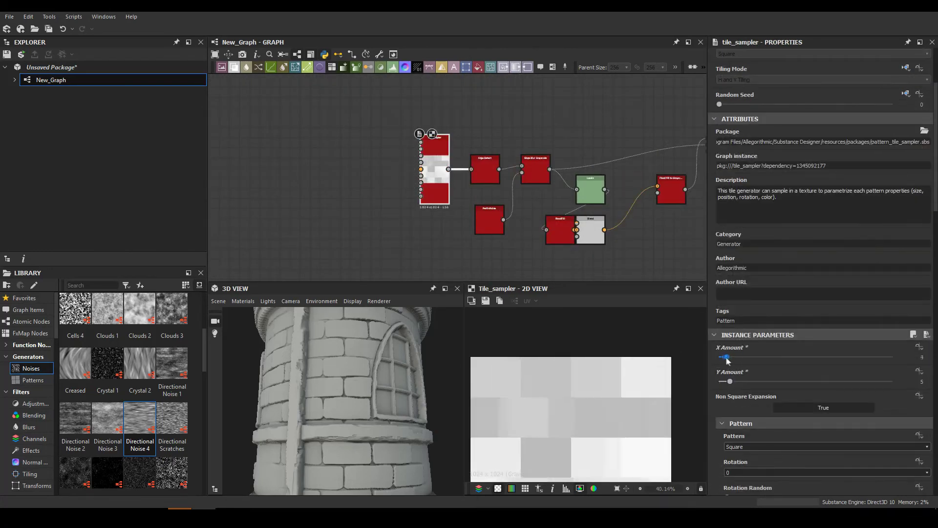
pyautogui.moveTo(730, 381); pyautogui.dragTo(735, 381)
pyautogui.moveTo(352, 430); pyautogui.dragTo(294, 425)
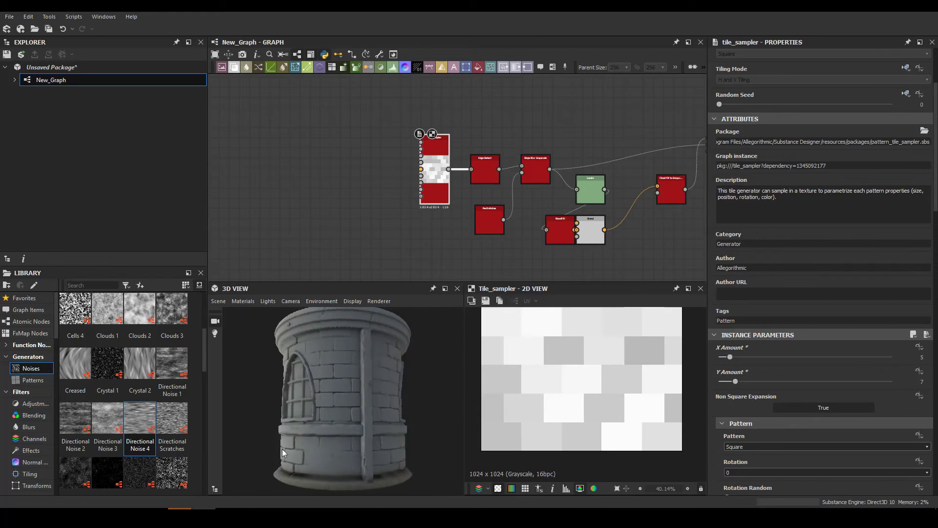
pyautogui.moveTo(684, 146); pyautogui.dragTo(409, 234, button='middle')
pyautogui.doubleClick(547, 110)
# - Feed a Shape stripe through Transformation 2D into the Tile Sampler's mask input
pyautogui.moveTo(478, 168); pyautogui.dragTo(385, 115, button='middle')
pyautogui.press('space')
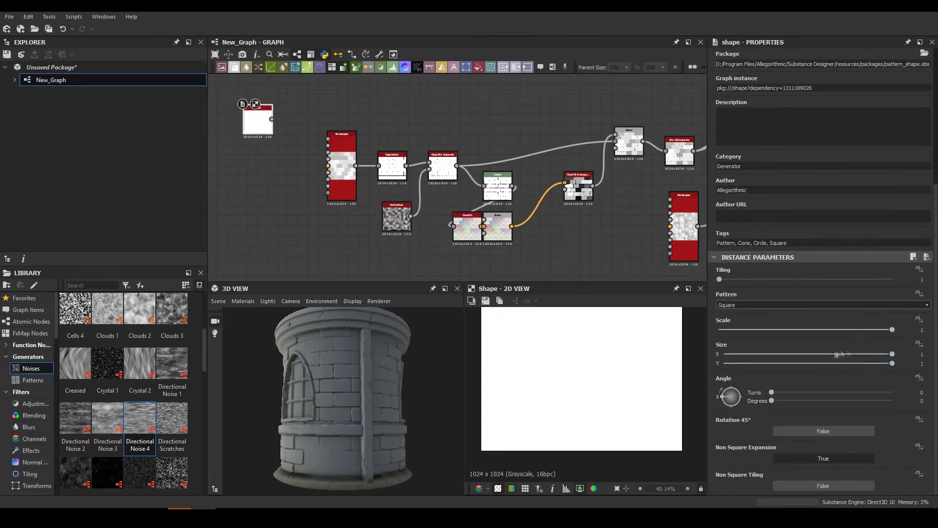
pyautogui.moveTo(882, 363); pyautogui.dragTo(816, 368)
pyautogui.moveTo(288, 139); pyautogui.dragTo(331, 184)
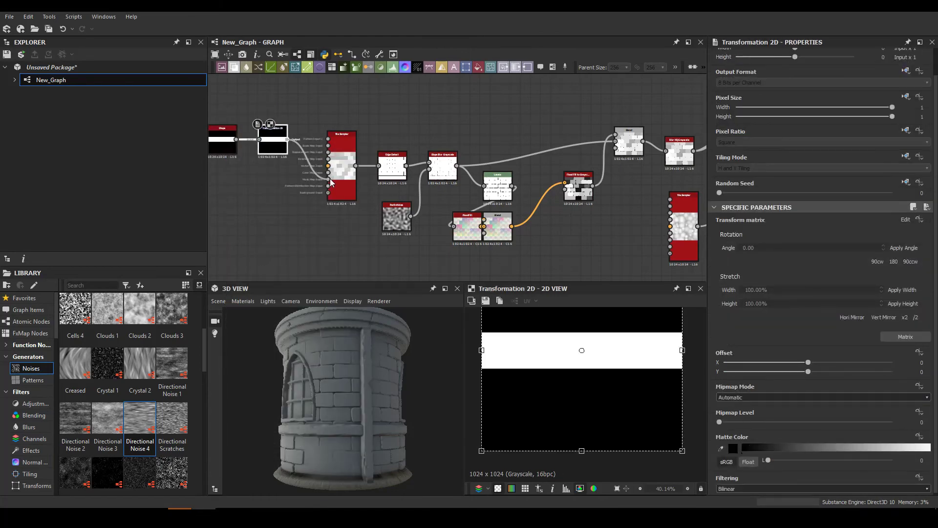
pyautogui.scroll(5, 331, 183)
pyautogui.doubleClick(381, 182)
pyautogui.scroll(-6, 381, 182)
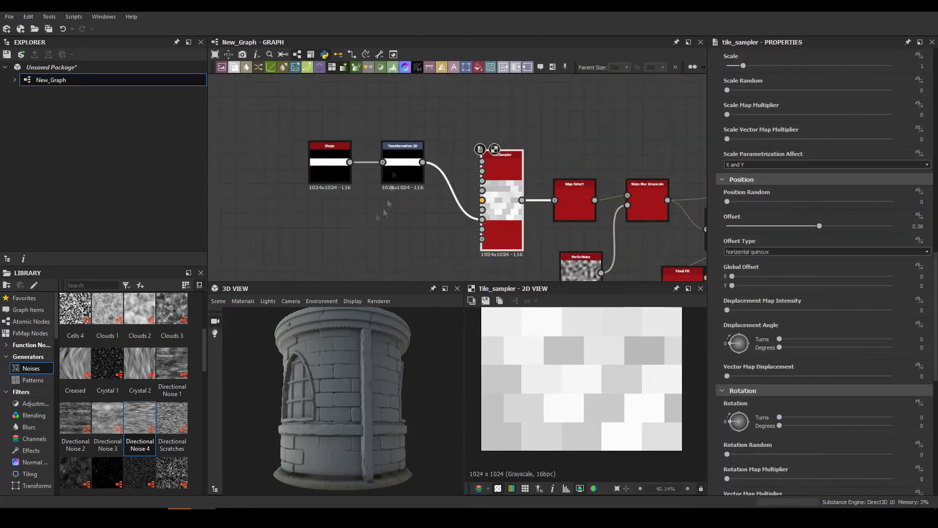
# - Set the Tile Sampler's Mask Map Threshold to 0.78
pyautogui.click(404, 157)
pyautogui.click(502, 205)
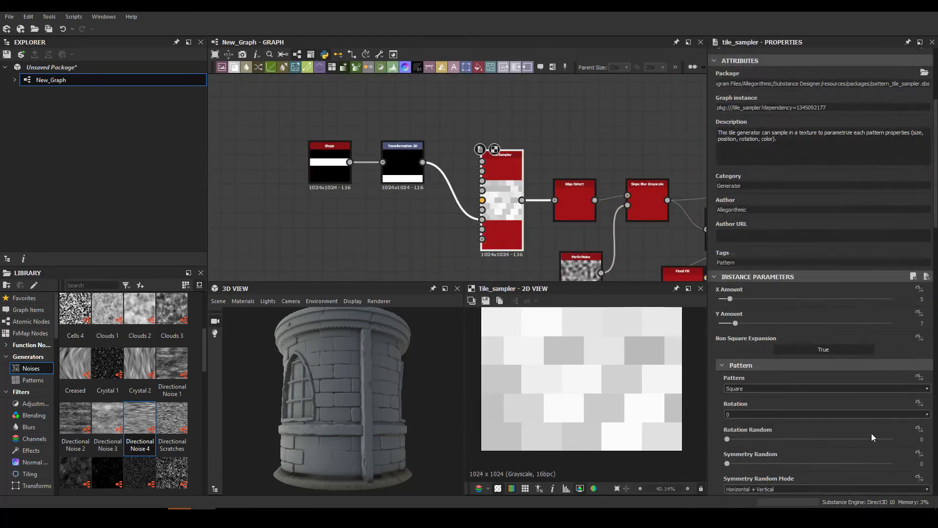
pyautogui.scroll(-10, 872, 432)
pyautogui.moveTo(727, 306); pyautogui.dragTo(856, 306)
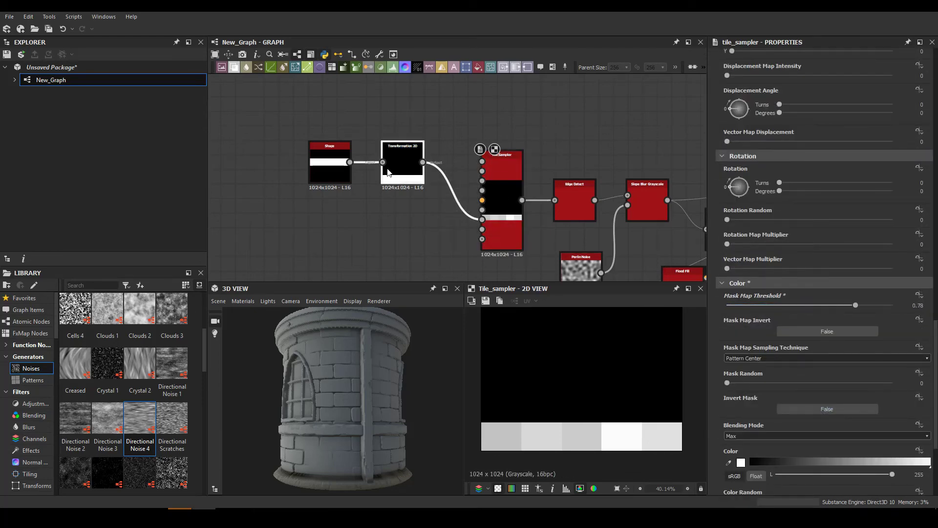
# - Offset the stripe down and check the flood fill and blended height results
pyautogui.click(389, 172)
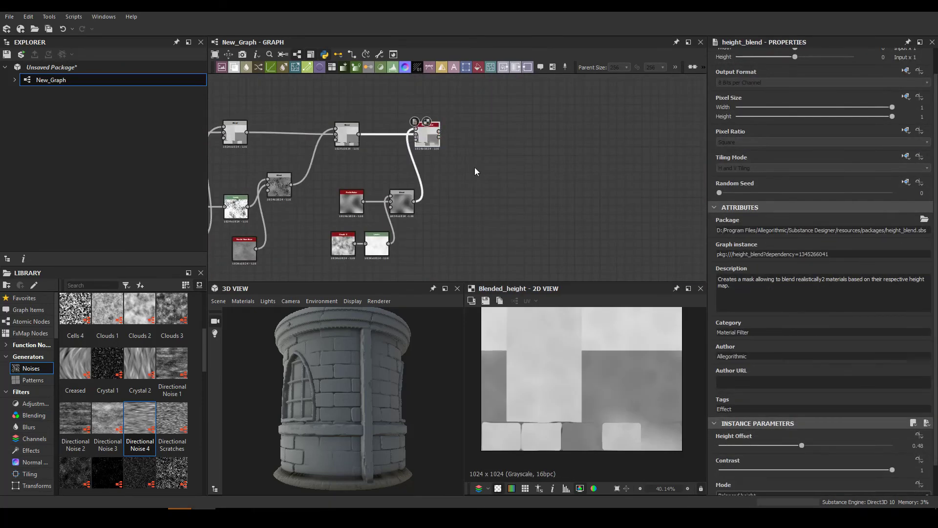
pyautogui.scroll(-3, 475, 171)
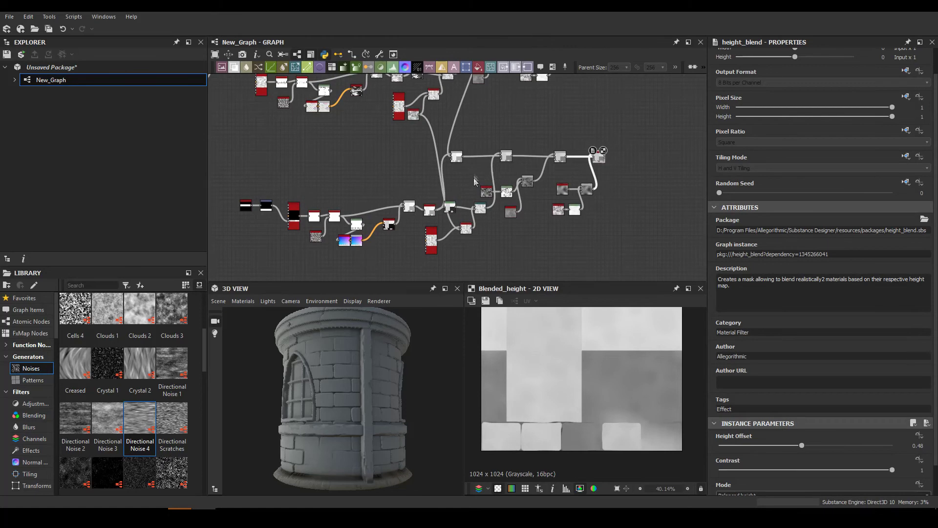
pyautogui.scroll(3, 474, 179)
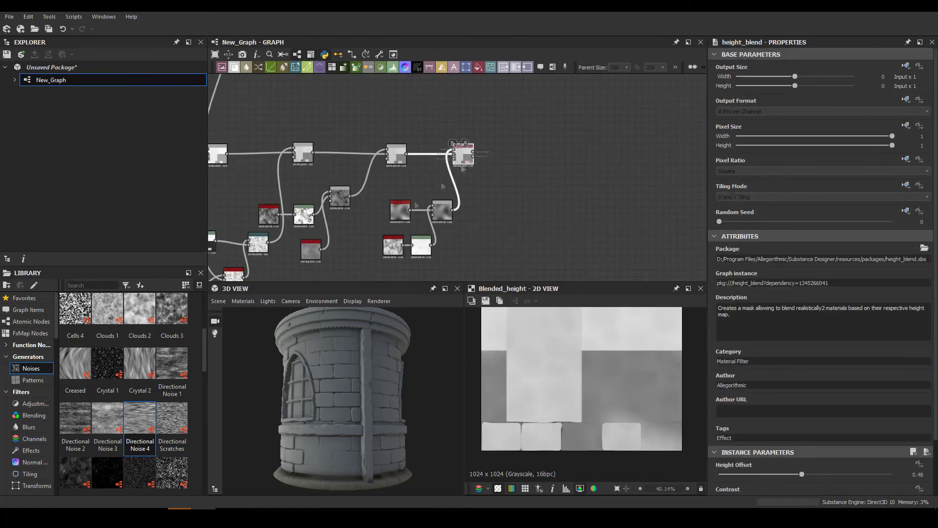
pyautogui.click(402, 185)
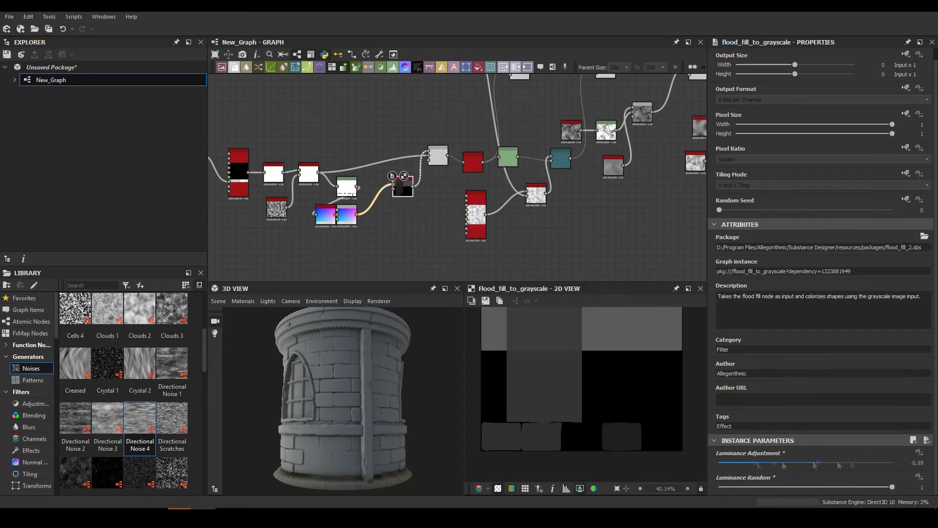
pyautogui.click(392, 152)
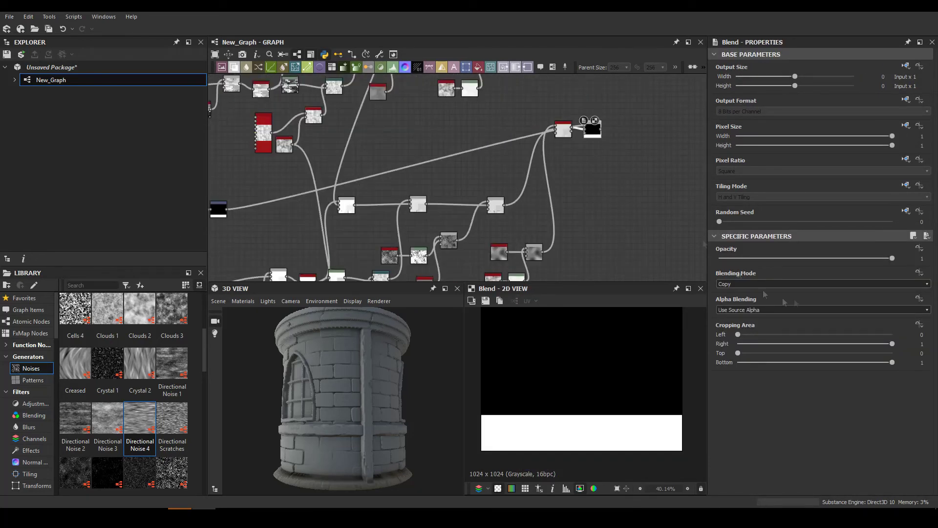
# - Insert a Levels node before the blend and shift the base stone tiles horizontally
pyautogui.scroll(-3, 781, 286)
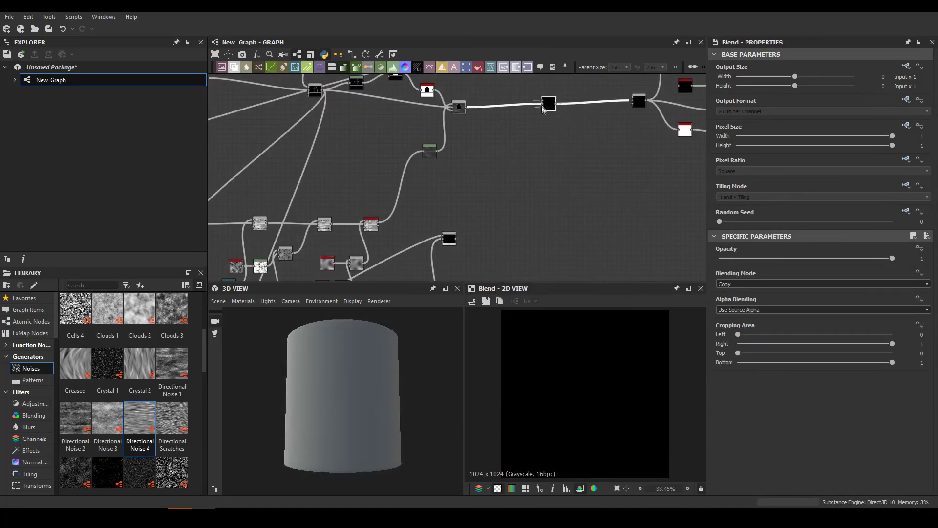
pyautogui.scroll(-1, 746, 287)
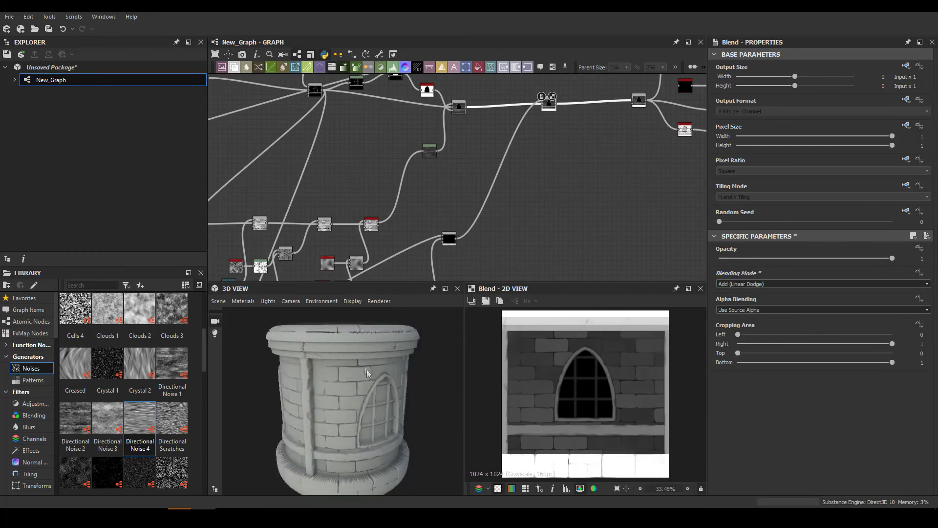
pyautogui.scroll(-4, 746, 288)
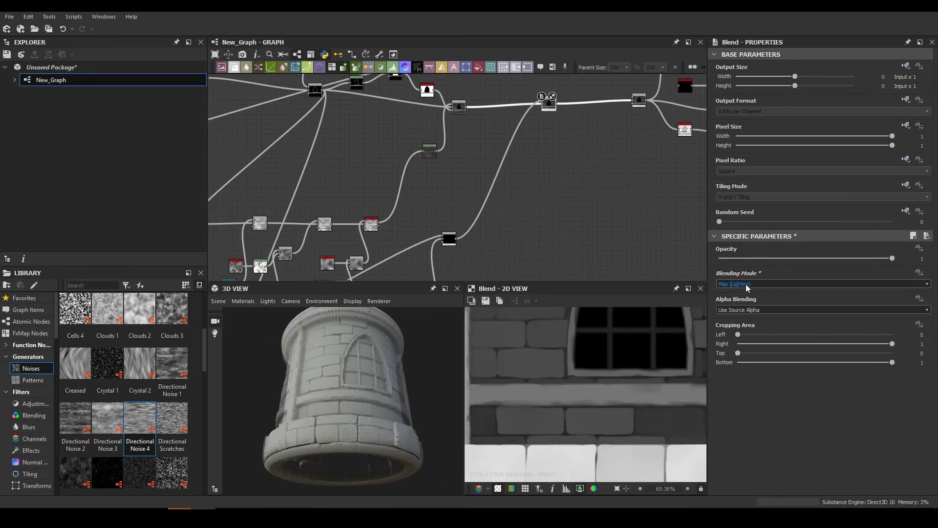
pyautogui.scroll(3, 342, 391)
pyautogui.press('space')
pyautogui.write('levels')
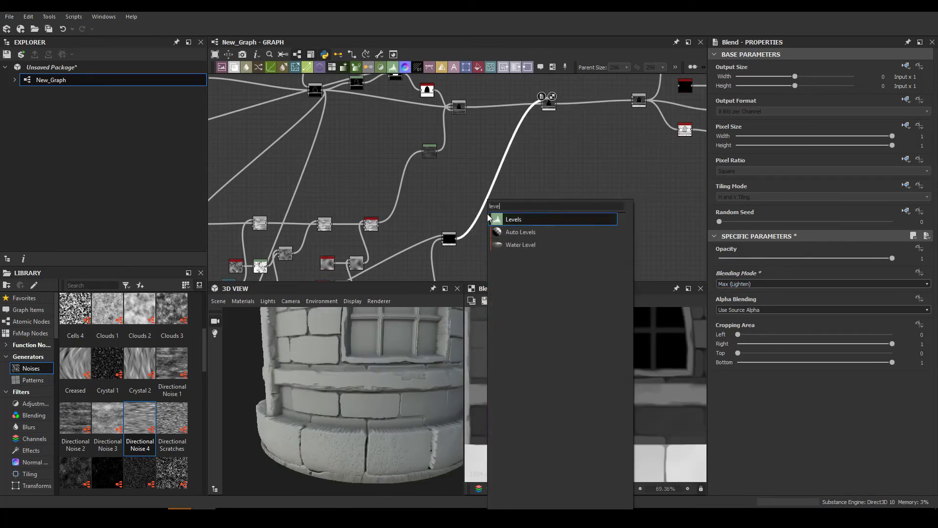
pyautogui.press('Return')
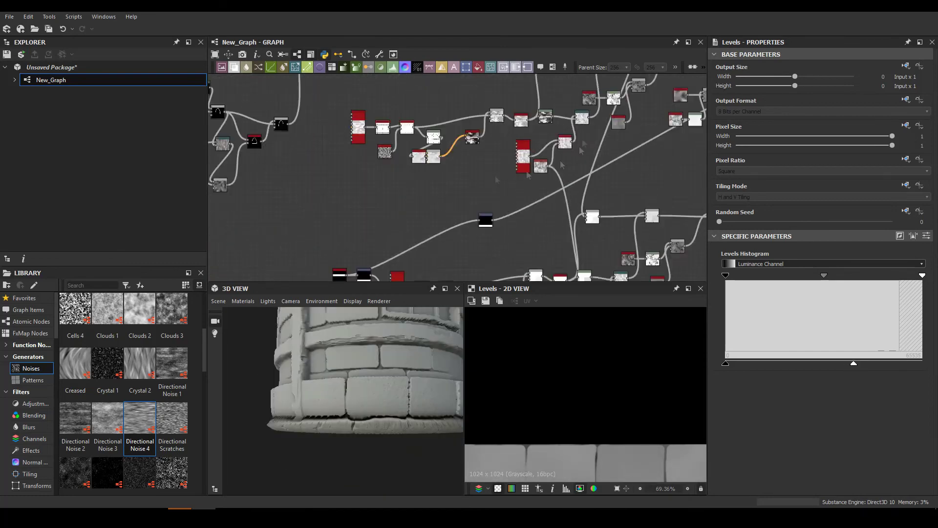
pyautogui.scroll(-5, 746, 342)
pyautogui.scroll(-5, 746, 383)
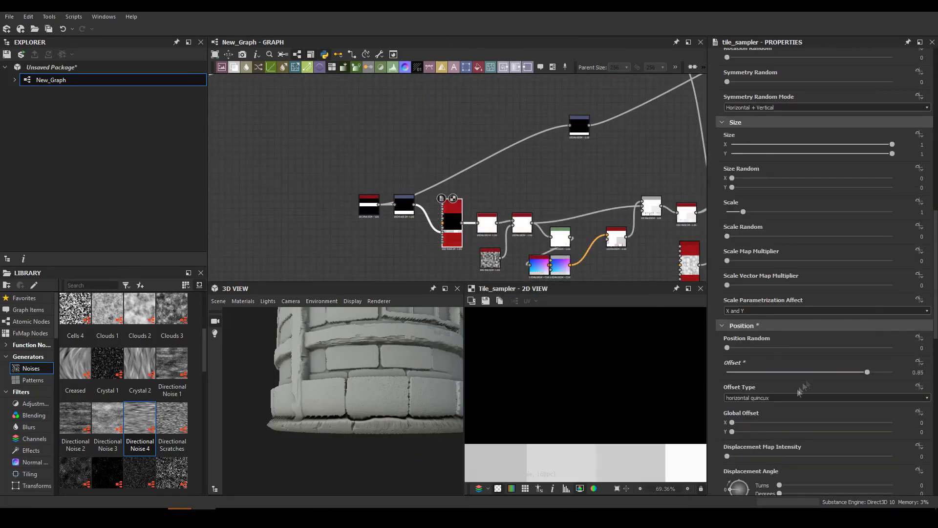
pyautogui.click(796, 423)
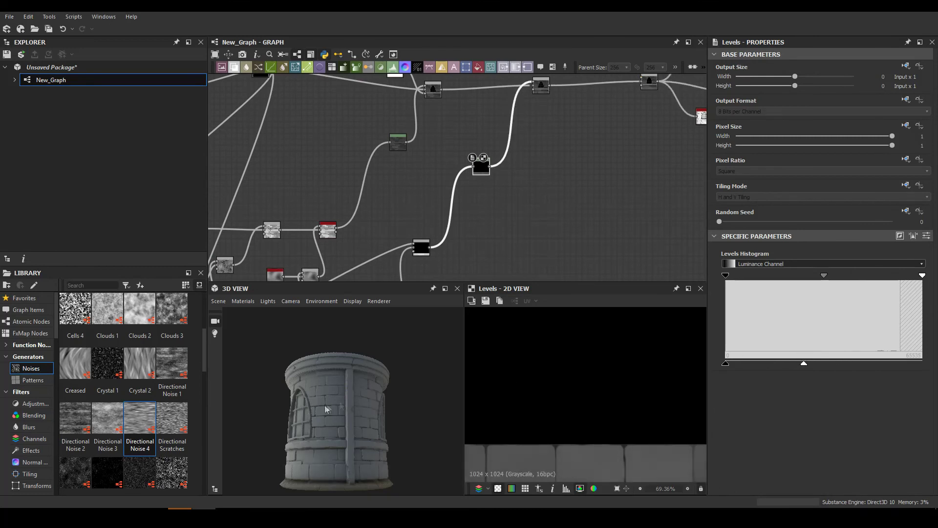
# - Preview the wall material on a cube mesh
pyautogui.click(218, 301)
pyautogui.click(235, 146)
pyautogui.click(219, 301)
pyautogui.click(259, 186)
pyautogui.scroll(3, 321, 453)
pyautogui.moveTo(321, 452); pyautogui.dragTo(237, 451)
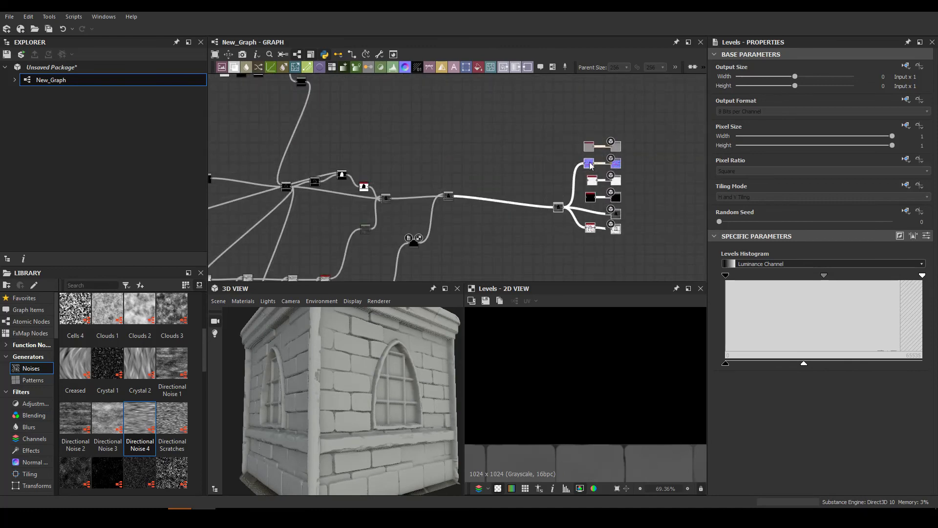
# - Set the StylizerNode's Color_Brick to dark blue-grey (105/107/114)
pyautogui.press('space')
pyautogui.write('cur')
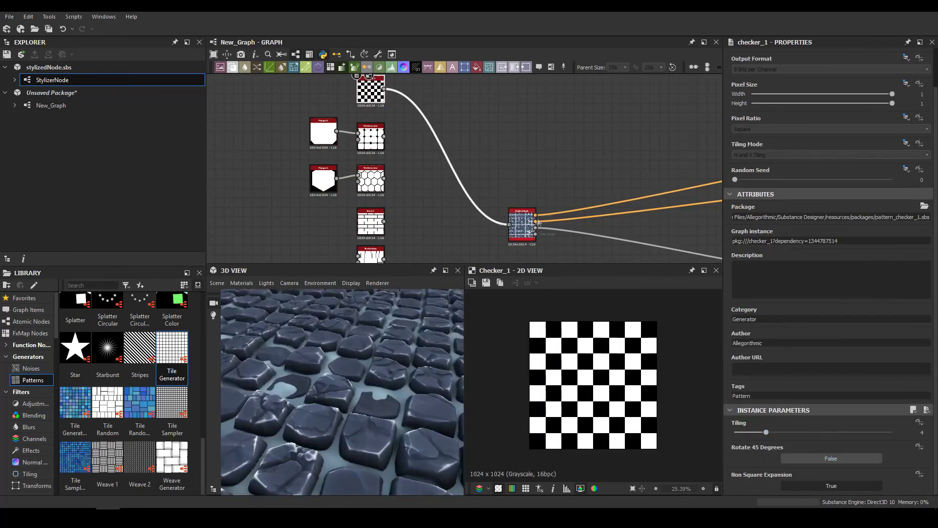
pyautogui.doubleClick(538, 219)
pyautogui.scroll(-5, 757, 325)
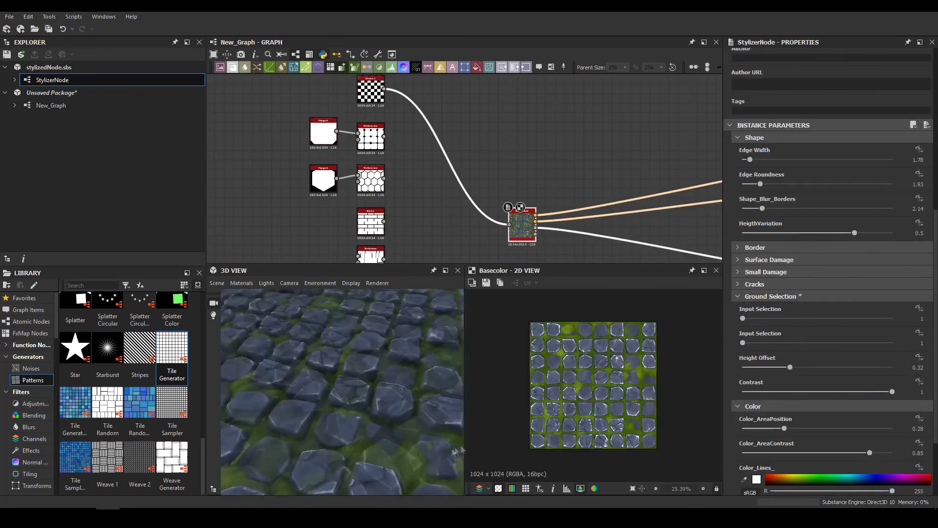
pyautogui.scroll(-2, 830, 342)
pyautogui.click(756, 448)
pyautogui.click(468, 308)
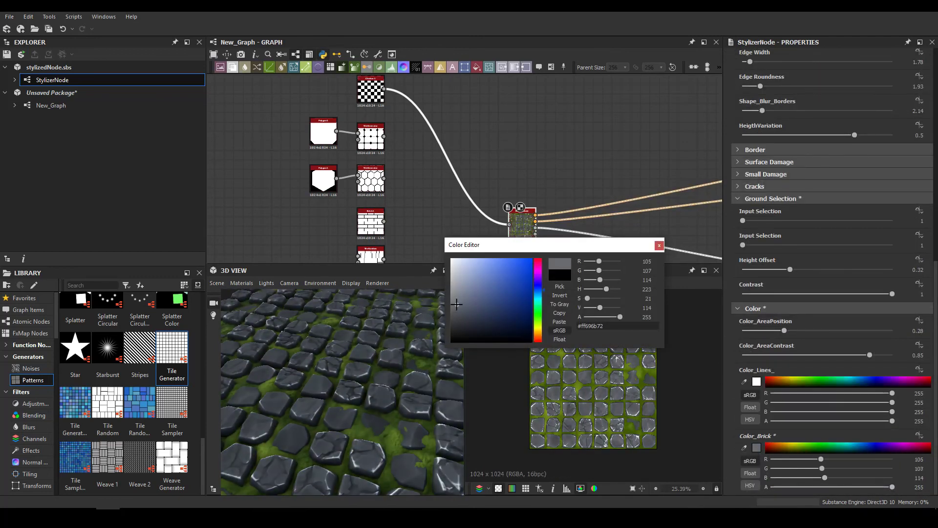